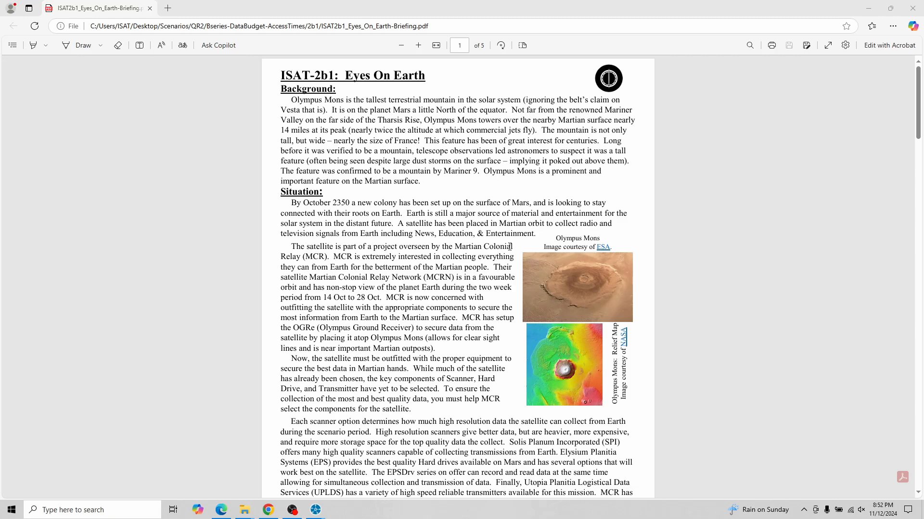
Skim the Eyes On Earth briefing's situation, objective, constraints and scanner options
{"action": "scroll", "coordinate": [525, 240], "scroll_direction": "down", "scroll_amount": 7}
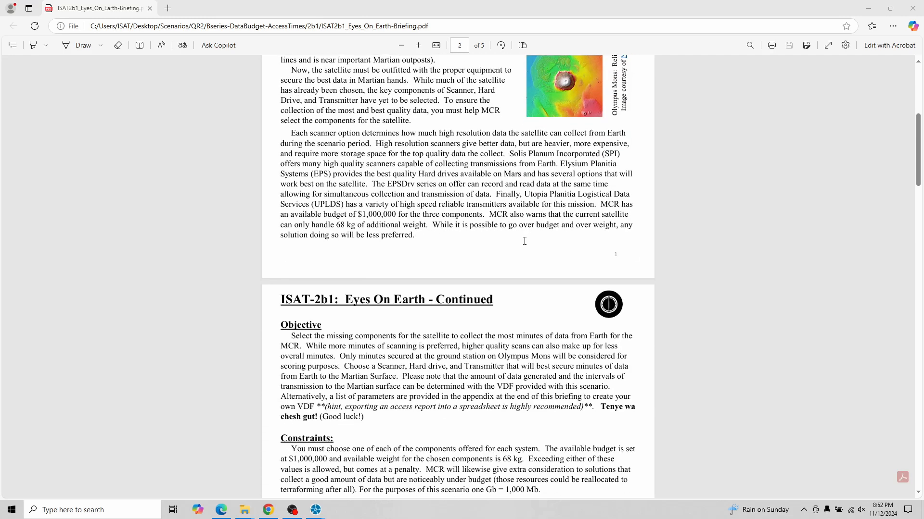
{"action": "scroll", "coordinate": [523, 240], "scroll_direction": "up", "scroll_amount": 6}
{"action": "scroll", "coordinate": [524, 240], "scroll_direction": "up", "scroll_amount": 1}
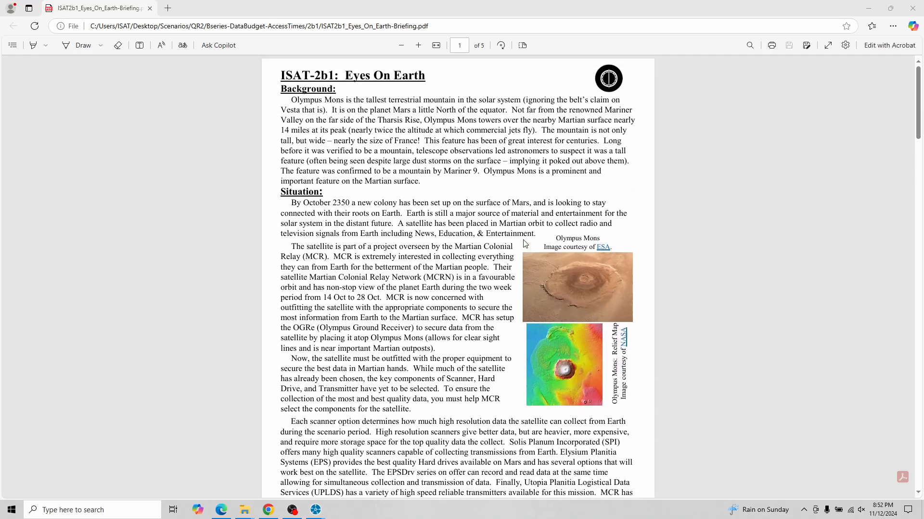
{"action": "scroll", "coordinate": [524, 243], "scroll_direction": "down", "scroll_amount": 20}
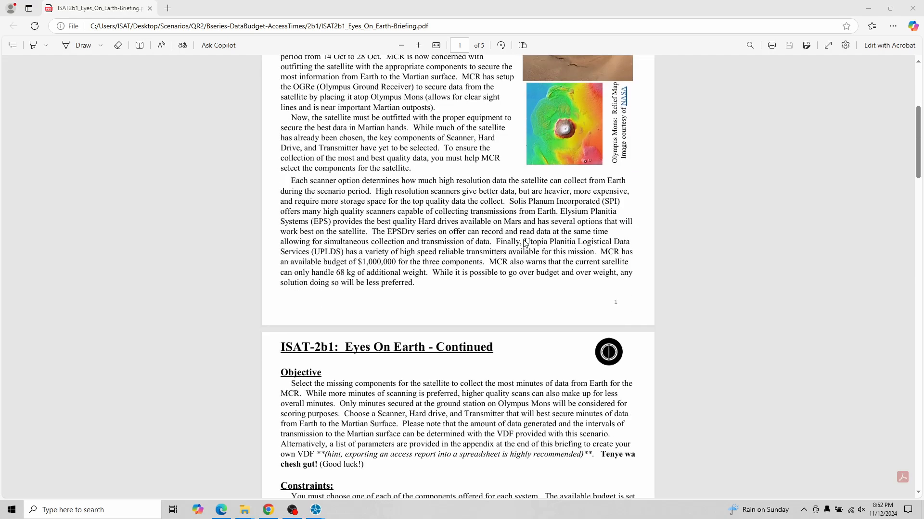
{"action": "scroll", "coordinate": [524, 243], "scroll_direction": "up", "scroll_amount": 8}
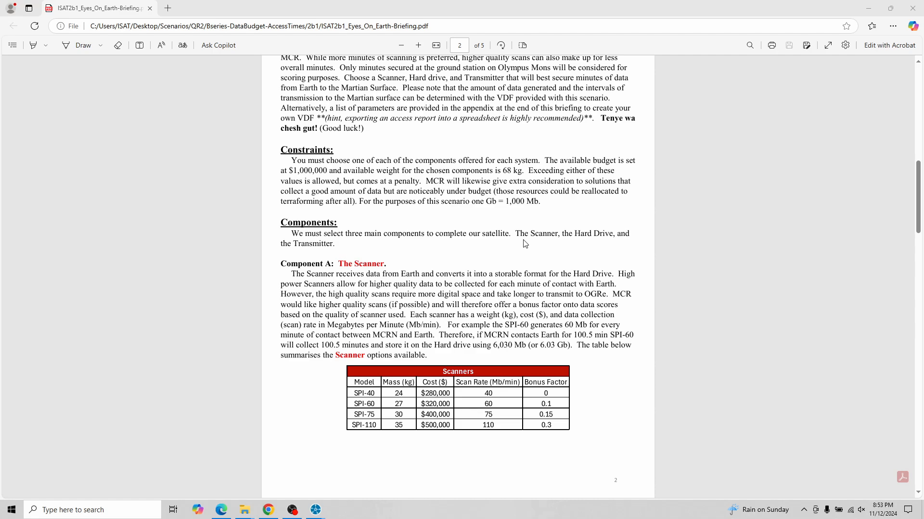
{"action": "scroll", "coordinate": [524, 244], "scroll_direction": "up", "scroll_amount": 14}
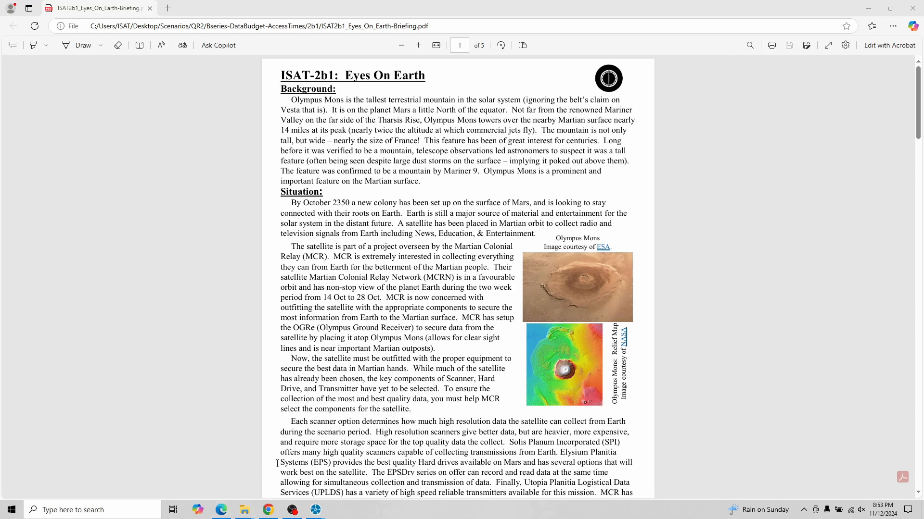
Switch to the ISAT2b1-solving spreadsheet in Chrome, review the scanner, hard drive and transmitter tables, and return to the blank Sheet3
{"action": "left_click", "coordinate": [268, 510]}
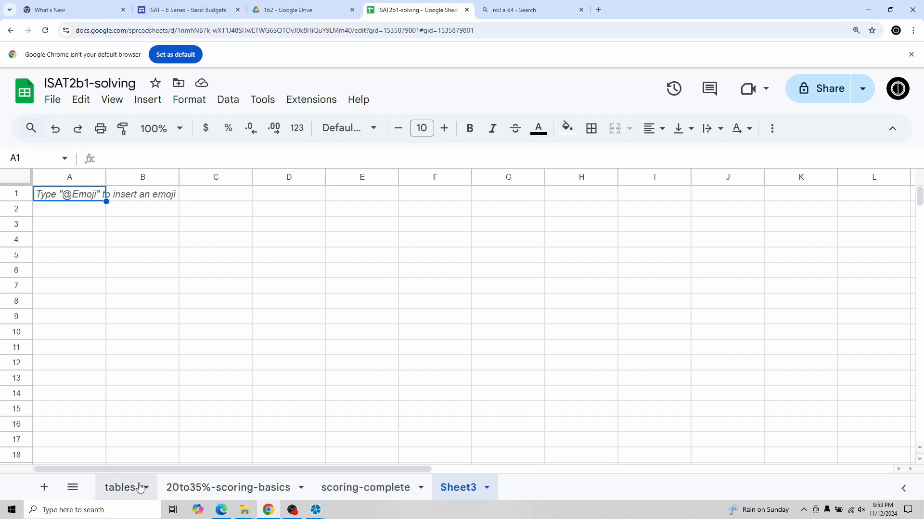
{"action": "left_click", "coordinate": [120, 488]}
{"action": "scroll", "coordinate": [379, 343], "scroll_direction": "down", "scroll_amount": 4}
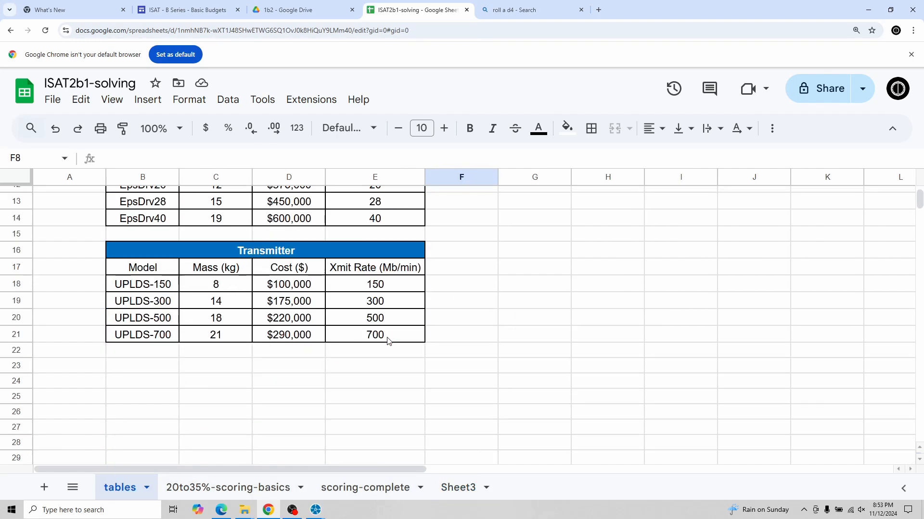
{"action": "scroll", "coordinate": [385, 342], "scroll_direction": "up", "scroll_amount": 4}
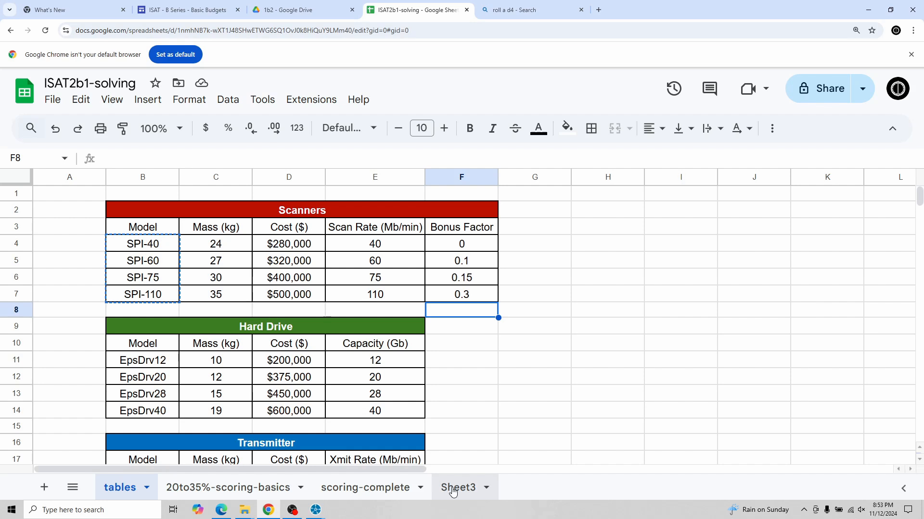
{"action": "left_click", "coordinate": [452, 488]}
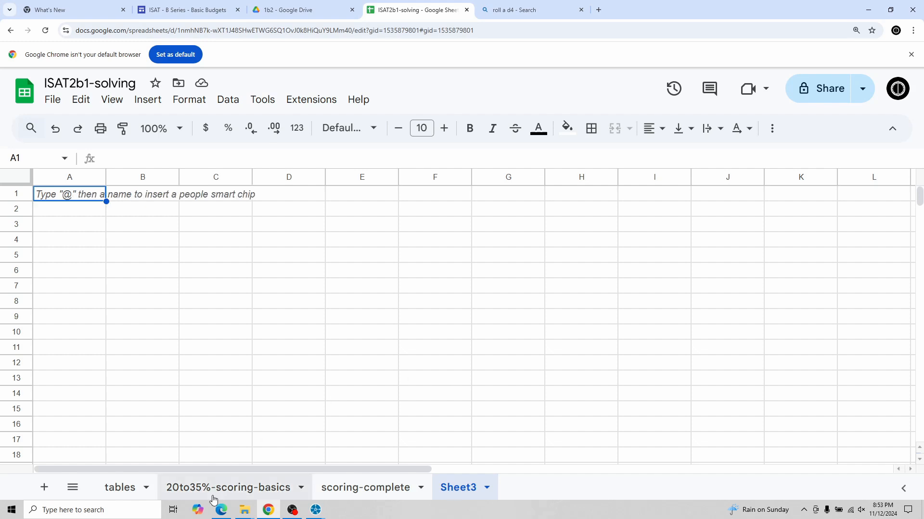
Review the ISAT B Series web page down to the Scenario 2B1 entry, and return to the ISAT2b1-solving spreadsheet
{"action": "left_click", "coordinate": [206, 10]}
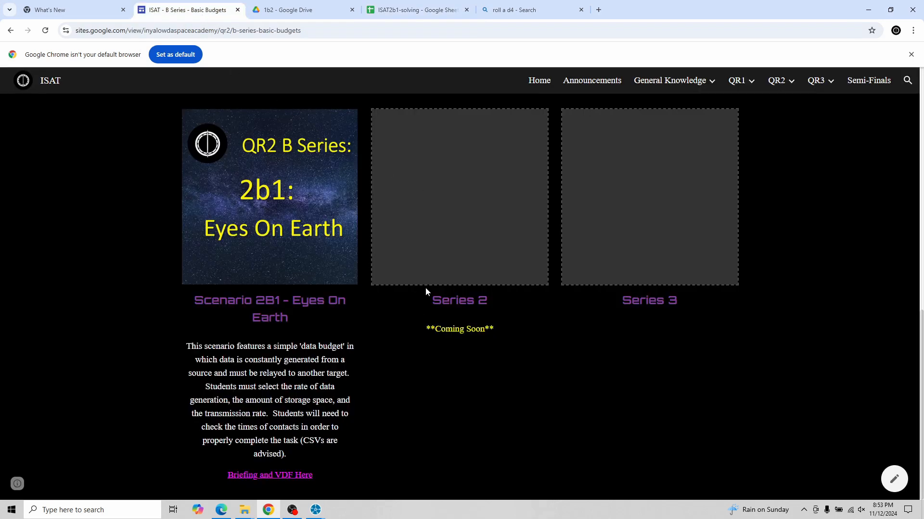
{"action": "scroll", "coordinate": [425, 288], "scroll_direction": "up", "scroll_amount": 11}
{"action": "scroll", "coordinate": [434, 284], "scroll_direction": "down", "scroll_amount": 5}
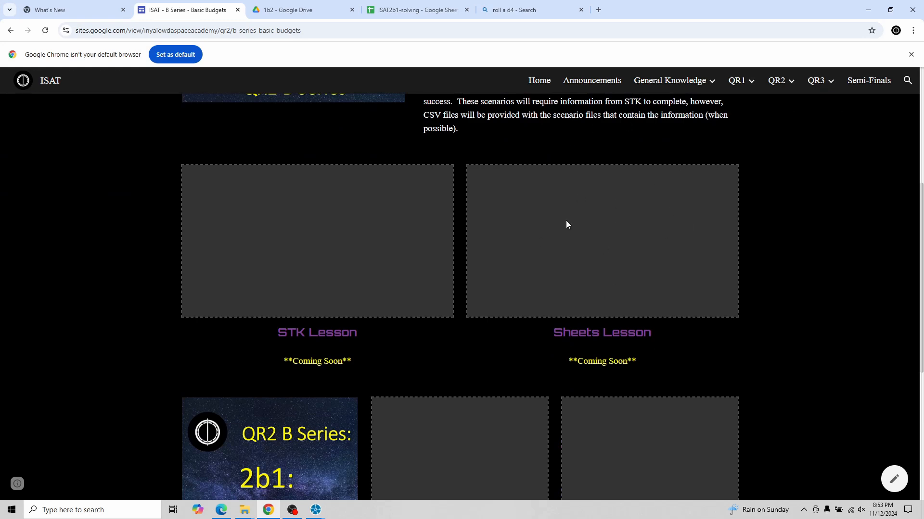
{"action": "scroll", "coordinate": [624, 239], "scroll_direction": "down", "scroll_amount": 6}
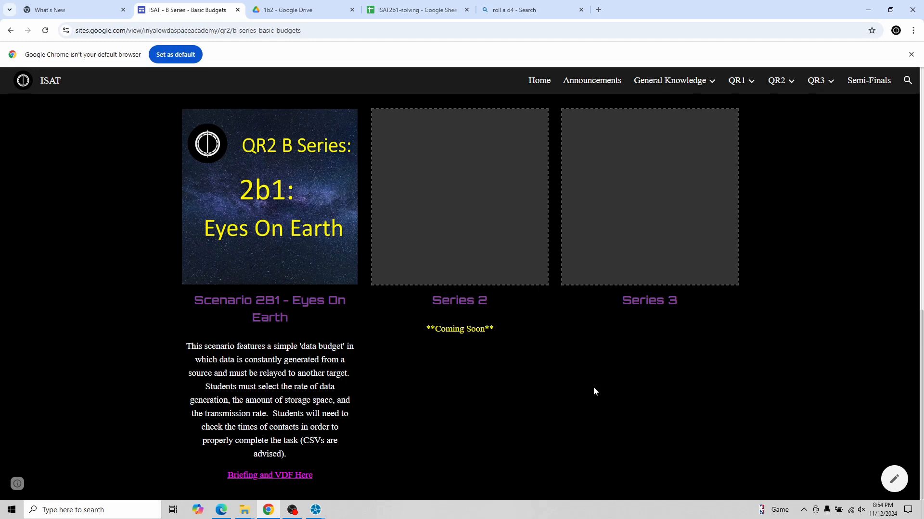
{"action": "left_click", "coordinate": [422, 14]}
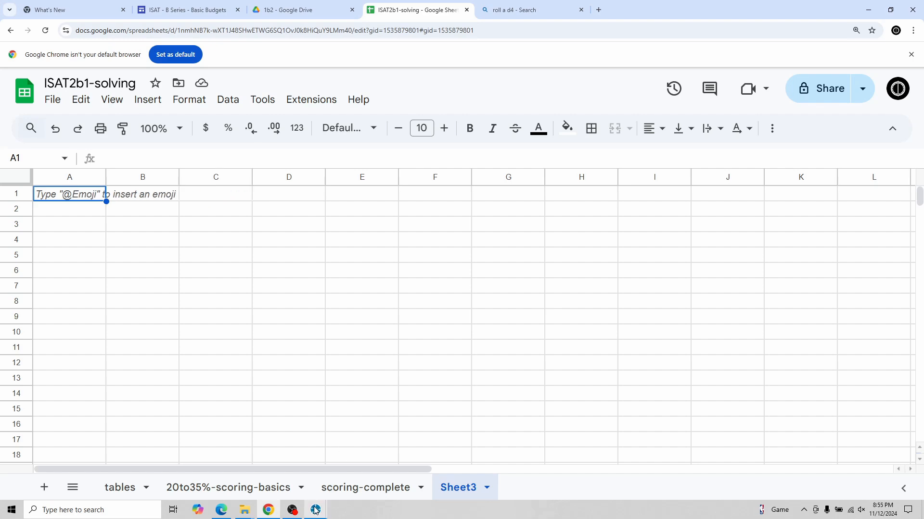
Switch to STK and examine the MCRN orbit and the OGRe ground station on Mars in the 3D view
{"action": "mouse_move", "coordinate": [315, 512]}
{"action": "left_click", "coordinate": [289, 477]}
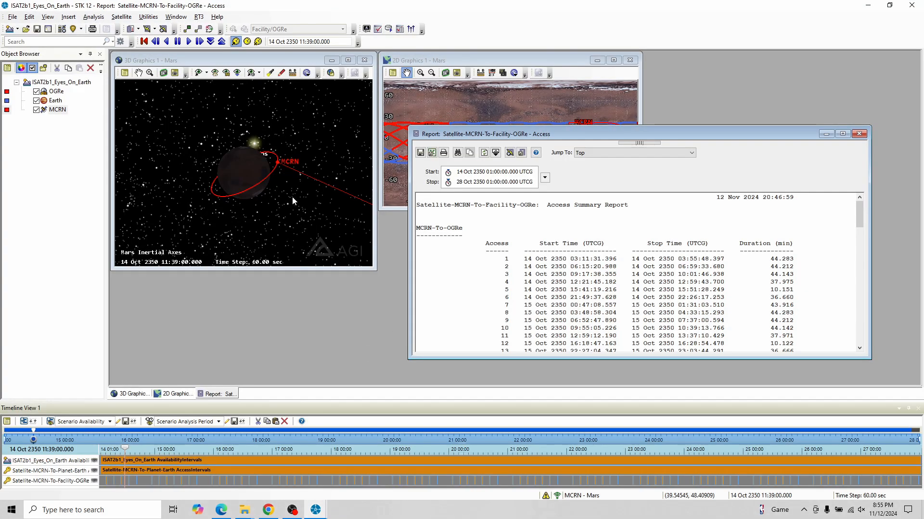
{"action": "mouse_move", "coordinate": [246, 171]}
{"action": "left_mouse_down"}
{"action": "mouse_move", "coordinate": [262, 171]}
{"action": "mouse_move", "coordinate": [242, 161]}
{"action": "left_mouse_up"}
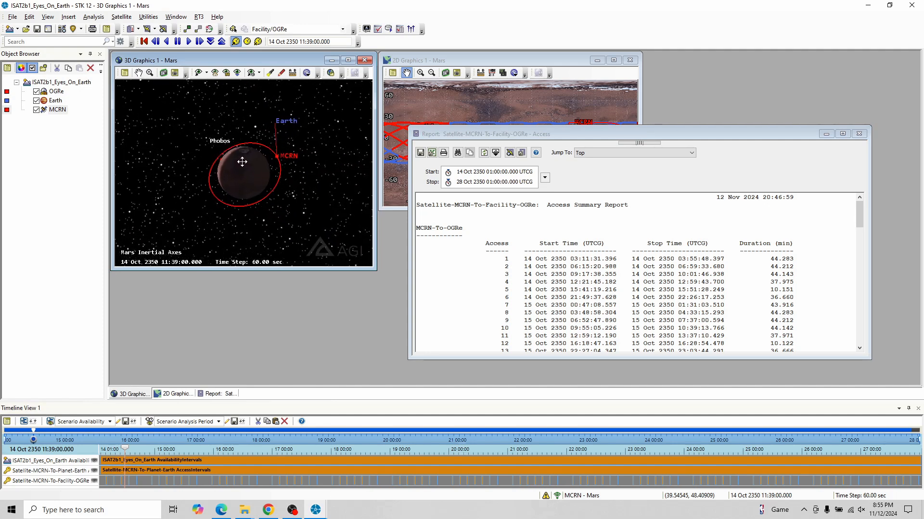
{"action": "left_click", "coordinate": [591, 137]}
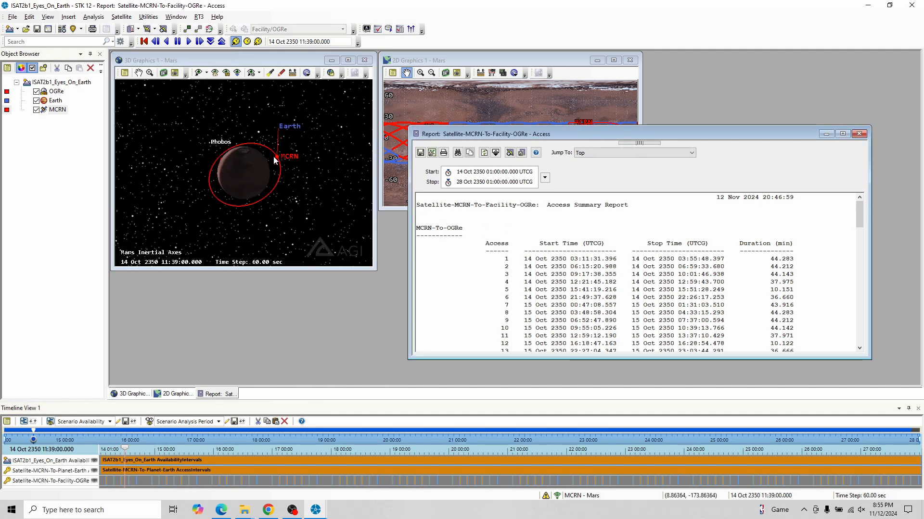
{"action": "mouse_move", "coordinate": [255, 171]}
{"action": "left_mouse_down"}
{"action": "mouse_move", "coordinate": [212, 175]}
{"action": "mouse_move", "coordinate": [275, 148]}
{"action": "mouse_move", "coordinate": [247, 179]}
{"action": "mouse_move", "coordinate": [263, 160]}
{"action": "mouse_move", "coordinate": [247, 167]}
{"action": "left_mouse_up"}
{"action": "scroll", "coordinate": [245, 171], "scroll_direction": "up", "scroll_amount": 5}
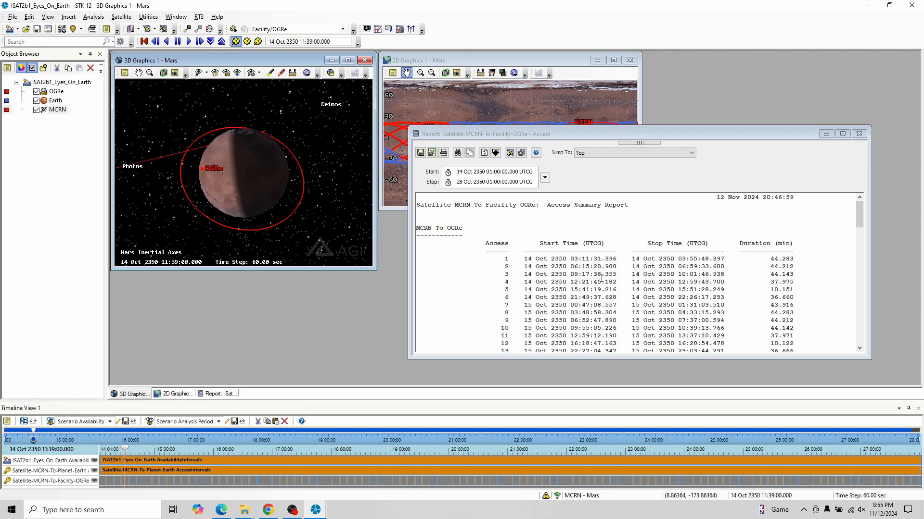
Look through the access intervals in the MCRN-To-OGRe access report, ending back at its beginning
{"action": "left_click", "coordinate": [642, 143]}
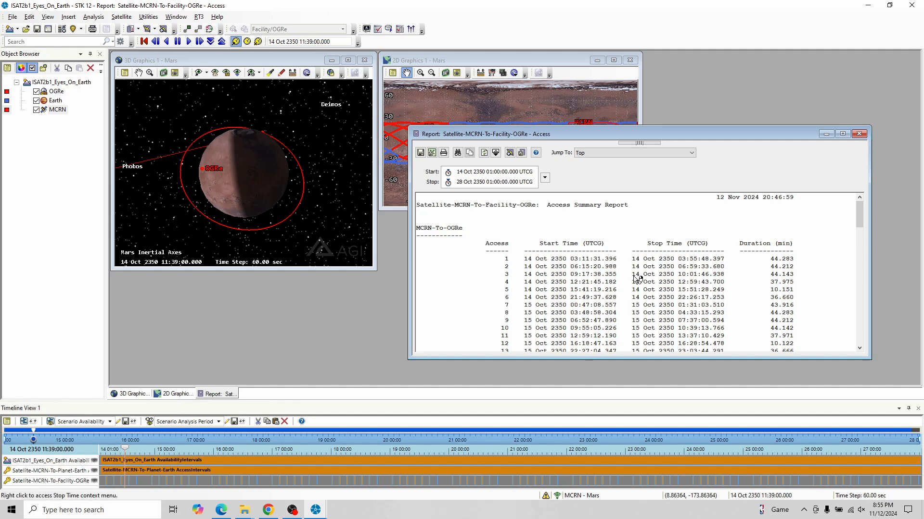
{"action": "scroll", "coordinate": [637, 276], "scroll_direction": "down", "scroll_amount": 8}
{"action": "scroll", "coordinate": [637, 279], "scroll_direction": "down", "scroll_amount": 20}
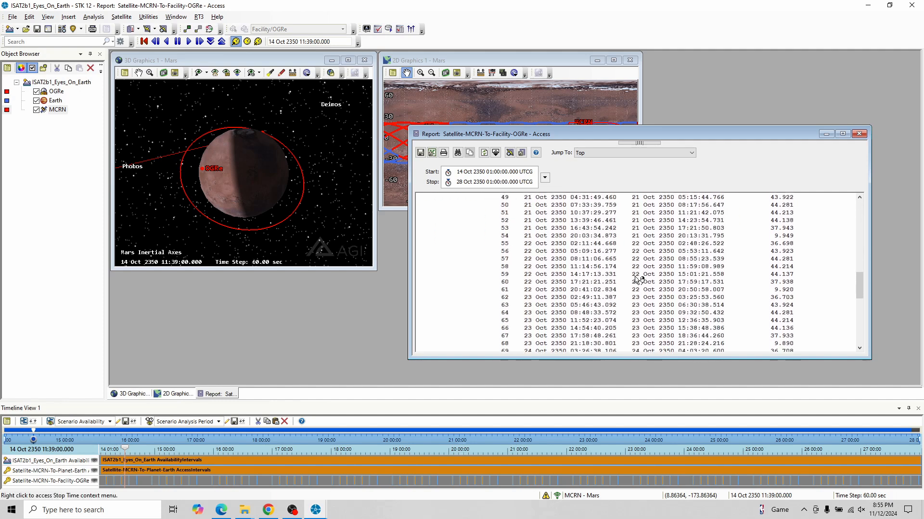
{"action": "scroll", "coordinate": [637, 279], "scroll_direction": "up", "scroll_amount": 15}
{"action": "scroll", "coordinate": [637, 279], "scroll_direction": "up", "scroll_amount": 20}
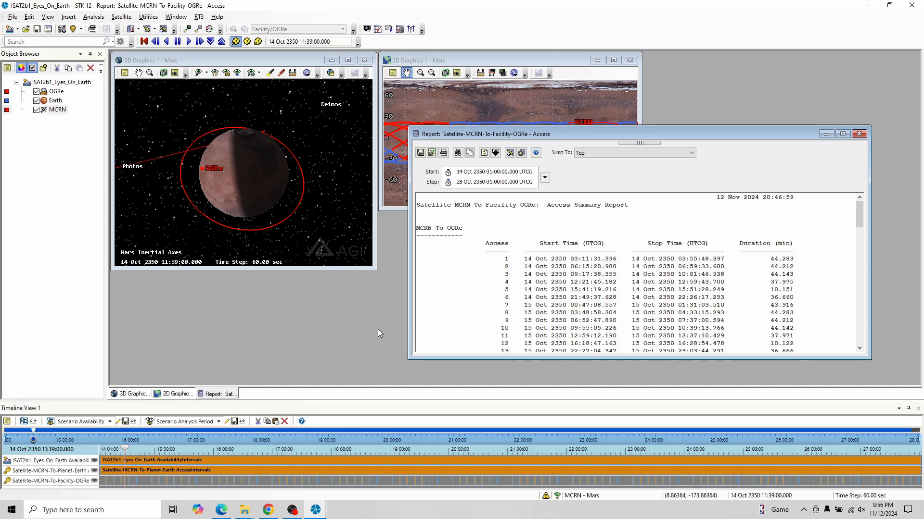
Return to the ISAT2b1-solving spreadsheet and upload Satellite-MCRN-To-Facility-OGRe_Access.csv from the Desktop's ISAT2b1 folder for import
{"action": "left_click", "coordinate": [268, 511]}
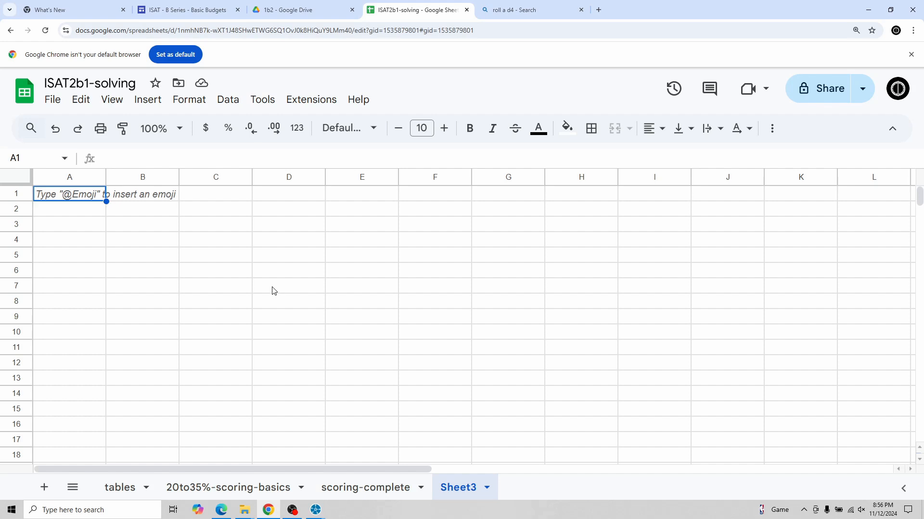
{"action": "left_click", "coordinate": [52, 103]}
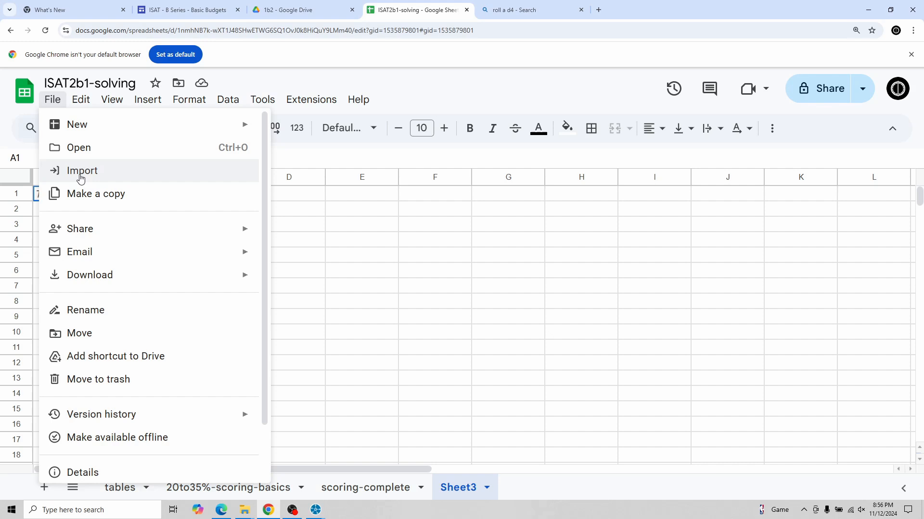
{"action": "left_click", "coordinate": [236, 105]}
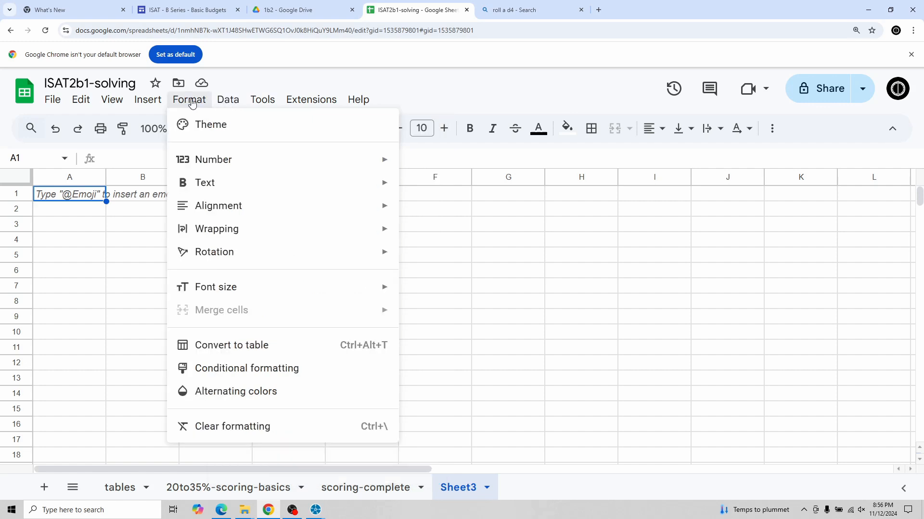
{"action": "mouse_move", "coordinate": [49, 102]}
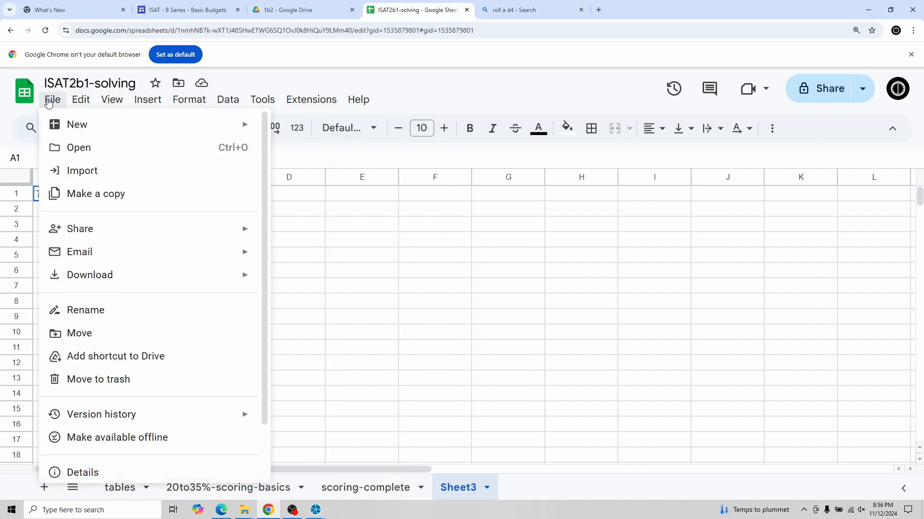
{"action": "left_click", "coordinate": [77, 171]}
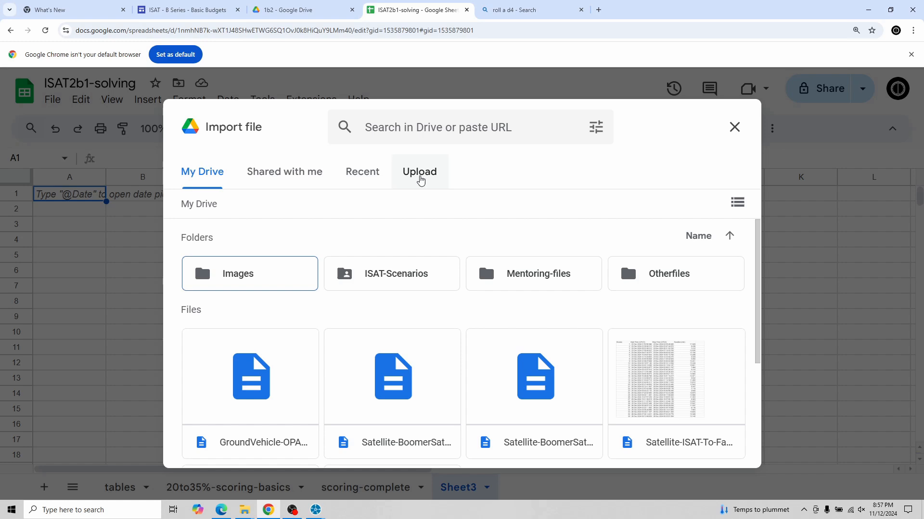
{"action": "left_click", "coordinate": [420, 181]}
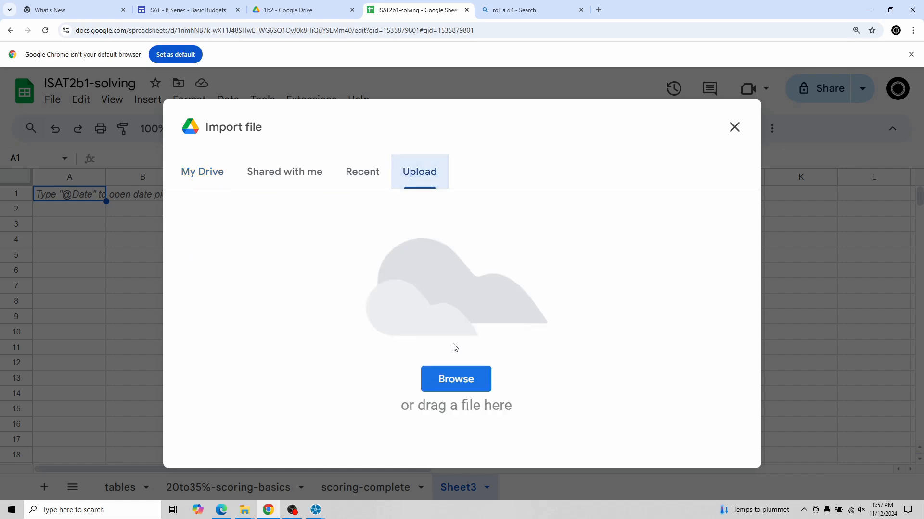
{"action": "left_click", "coordinate": [457, 379]}
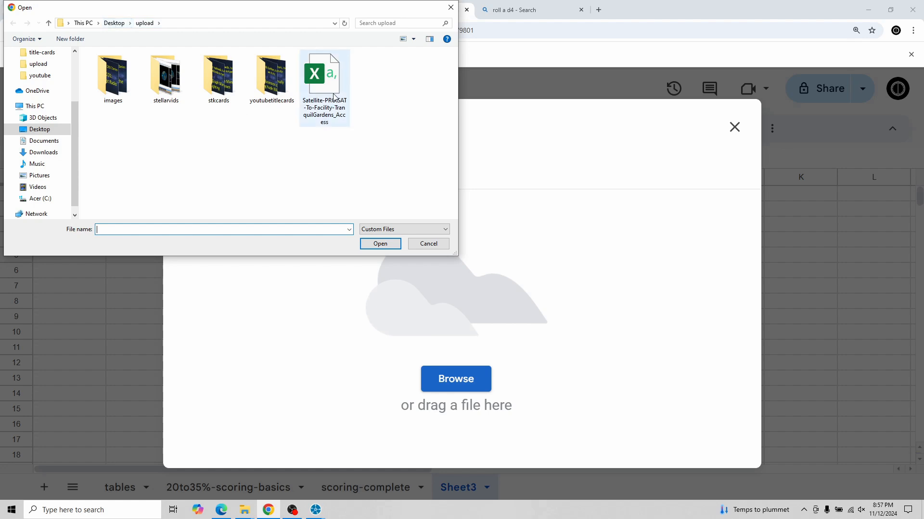
{"action": "left_click", "coordinate": [116, 23]}
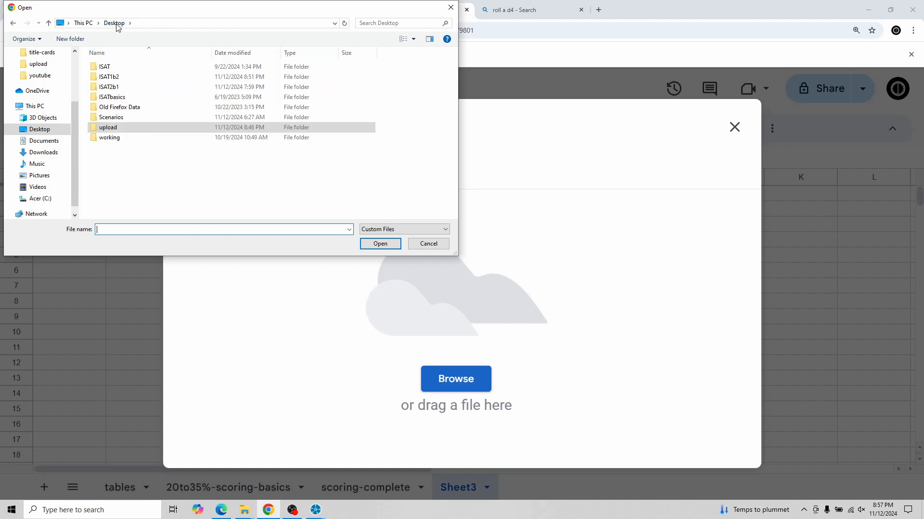
{"action": "double_click", "coordinate": [133, 92]}
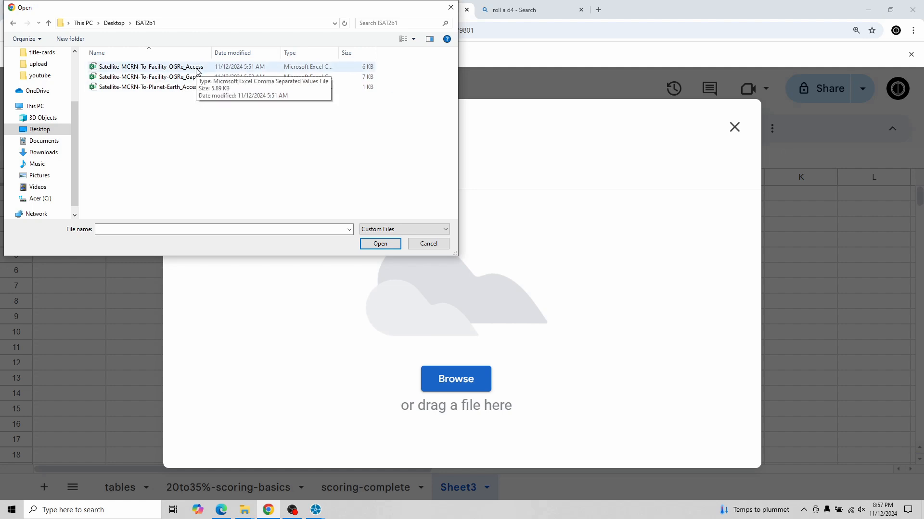
{"action": "double_click", "coordinate": [152, 67]}
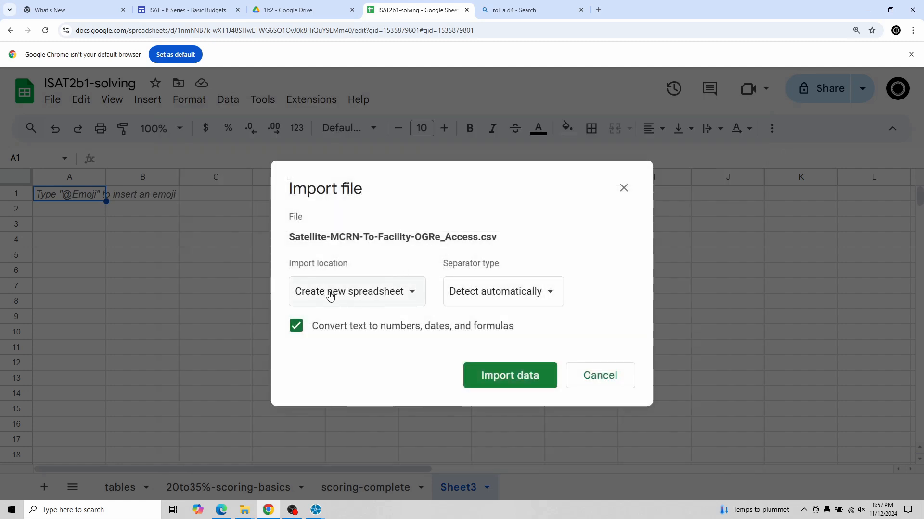
Import the CSV data with the location set to Insert new sheet(s), and check the first access's start time
{"action": "left_click", "coordinate": [402, 300]}
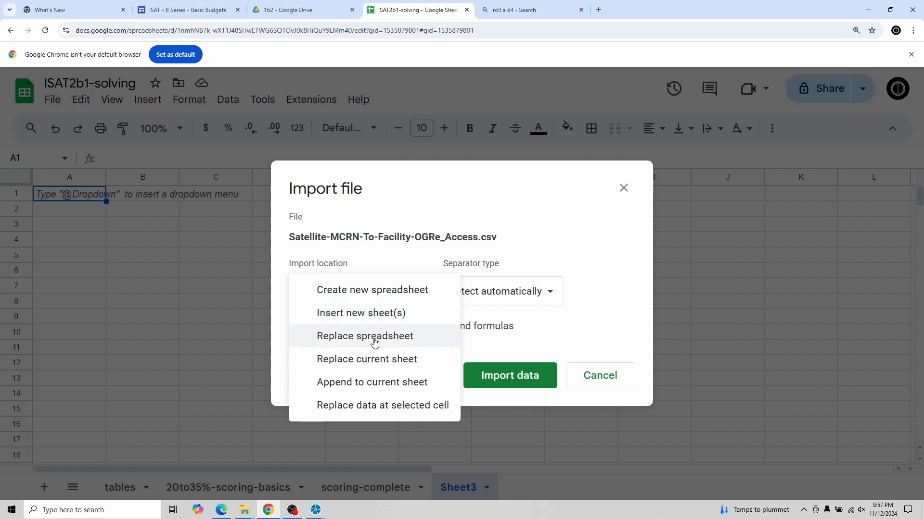
{"action": "left_click", "coordinate": [375, 298]}
{"action": "left_click", "coordinate": [394, 298]}
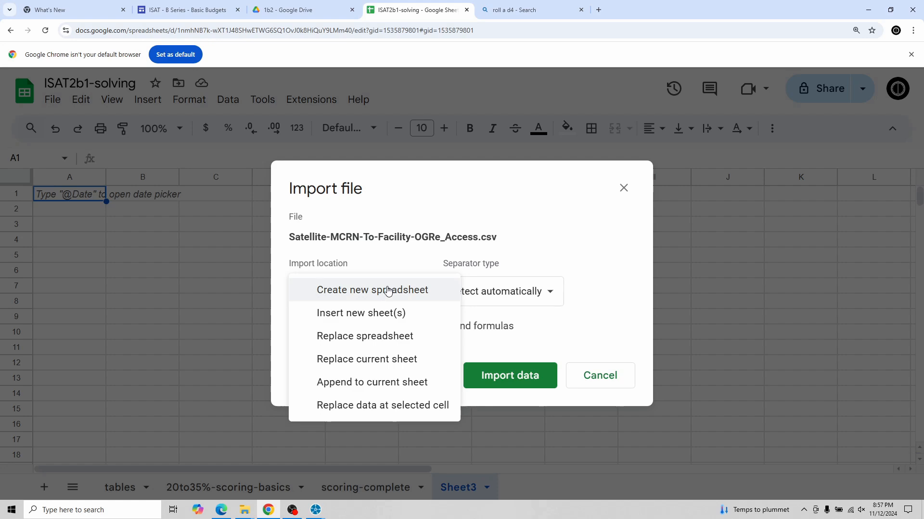
{"action": "left_click", "coordinate": [364, 317]}
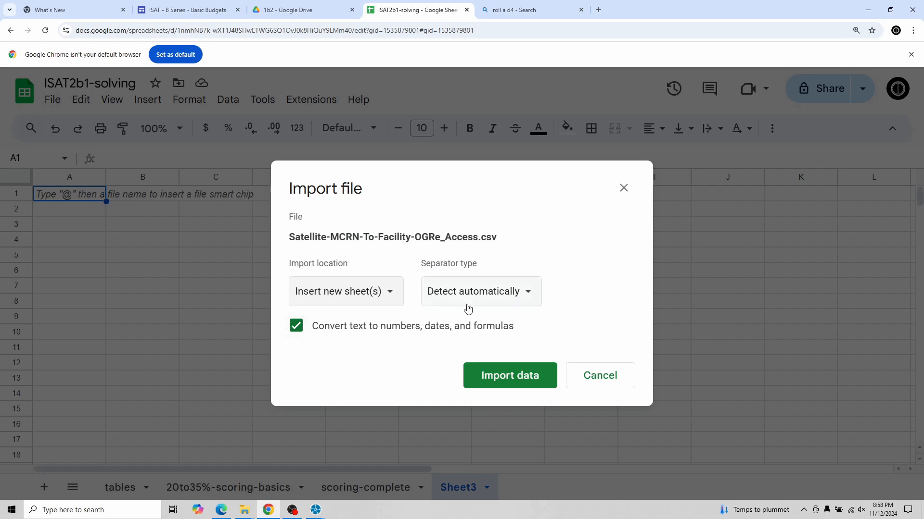
{"action": "left_click", "coordinate": [509, 379]}
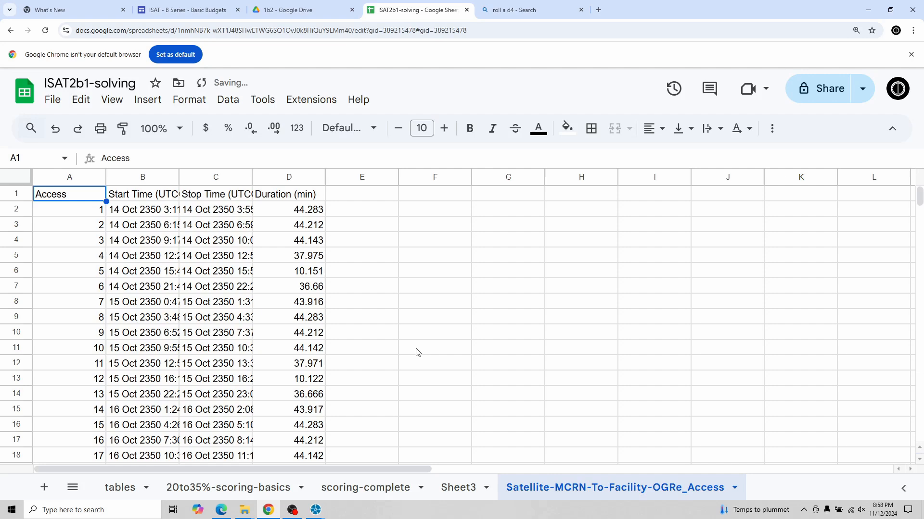
{"action": "left_click", "coordinate": [73, 212]}
{"action": "left_click", "coordinate": [137, 213]}
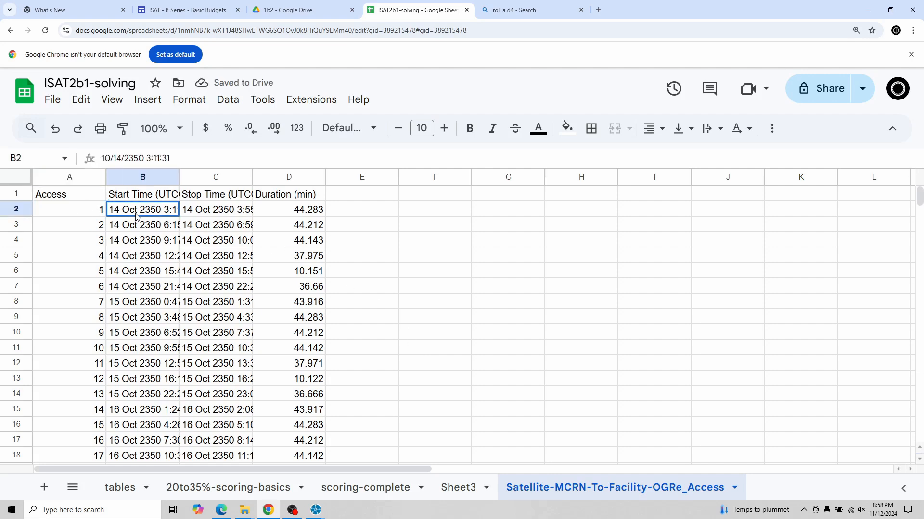
Check the first access's stop time and duration, and look through the imported access rows, ending back at the first row
{"action": "left_click", "coordinate": [220, 212]}
{"action": "left_click", "coordinate": [286, 215]}
{"action": "left_click", "coordinate": [284, 237]}
{"action": "scroll", "coordinate": [281, 266], "scroll_direction": "down", "scroll_amount": 5}
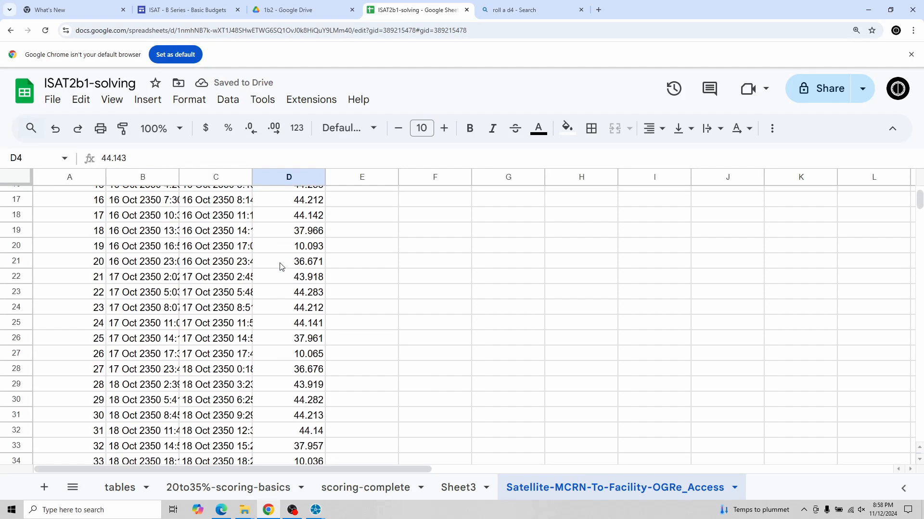
{"action": "scroll", "coordinate": [284, 265], "scroll_direction": "down", "scroll_amount": 15}
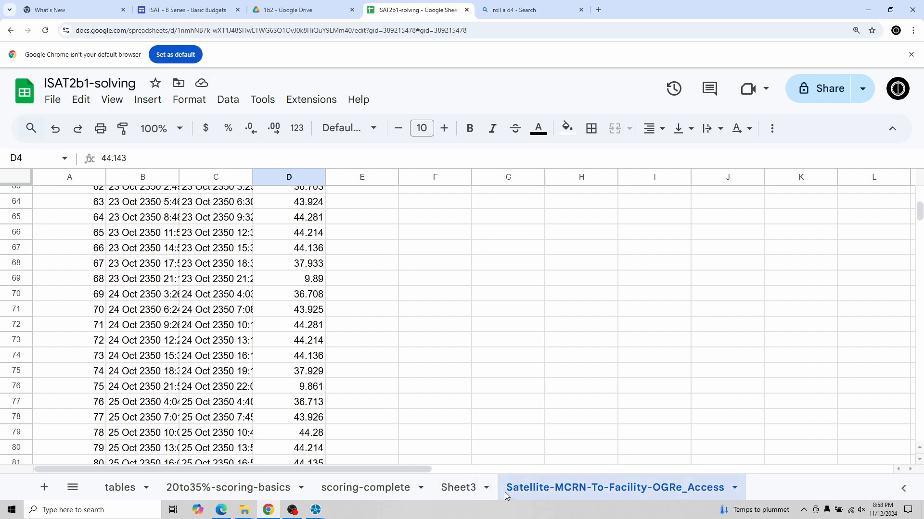
{"action": "left_click", "coordinate": [466, 490]}
{"action": "left_click", "coordinate": [526, 488]}
{"action": "scroll", "coordinate": [377, 347], "scroll_direction": "up", "scroll_amount": 20}
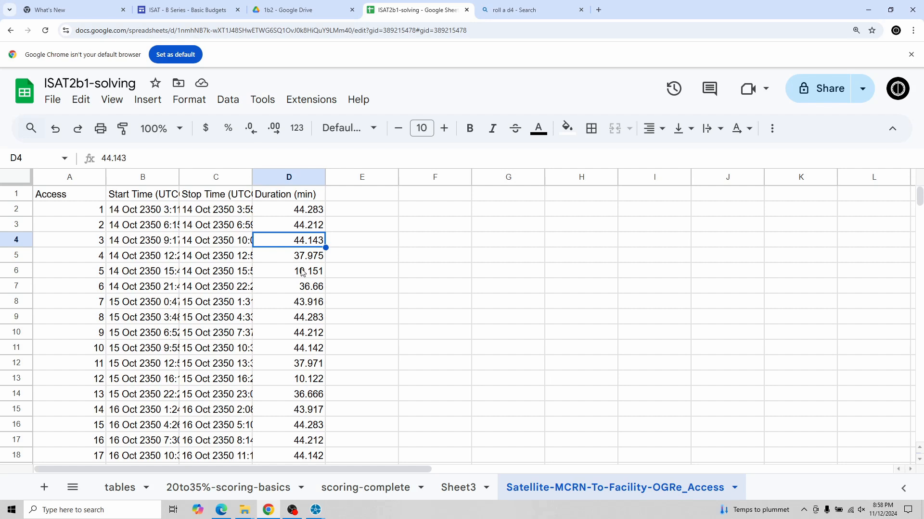
Look at Sheet3 and the scanner and hard drive options in the tables sheet, and return to the imported access sheet
{"action": "left_click", "coordinate": [459, 488]}
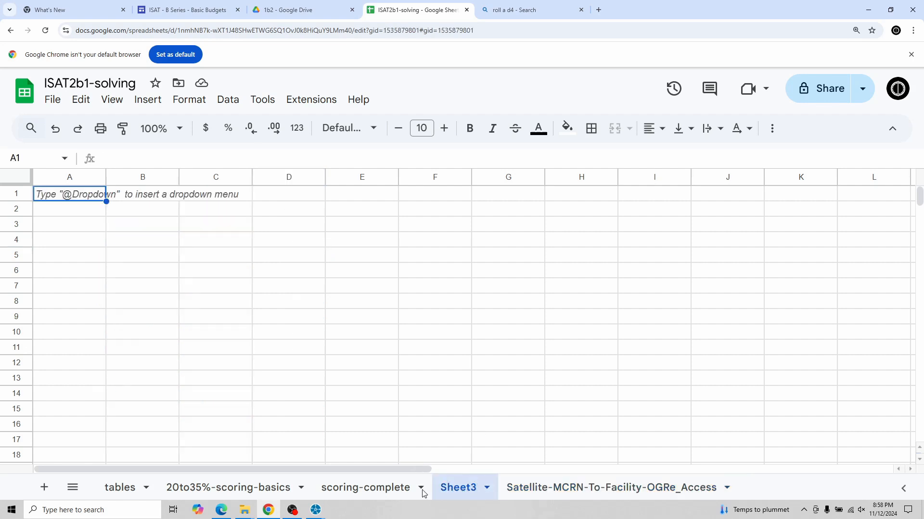
{"action": "left_click", "coordinate": [113, 488]}
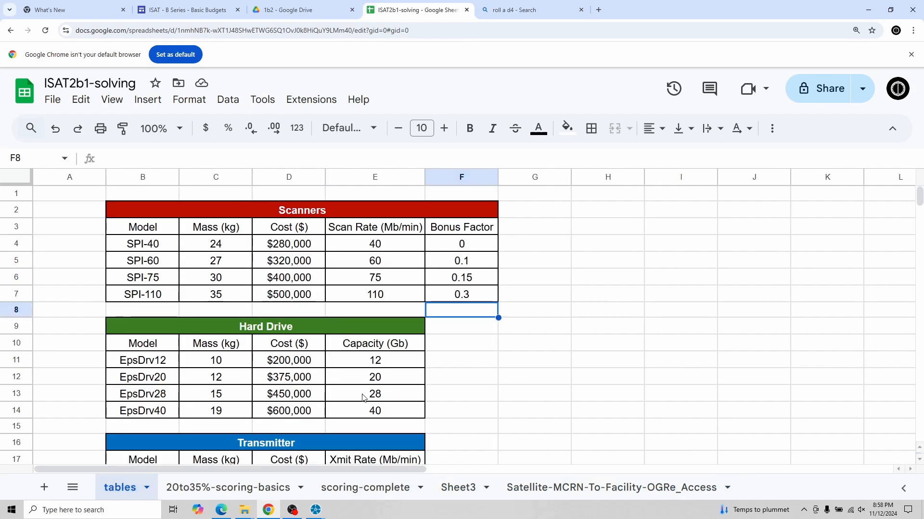
{"action": "left_click", "coordinate": [536, 489]}
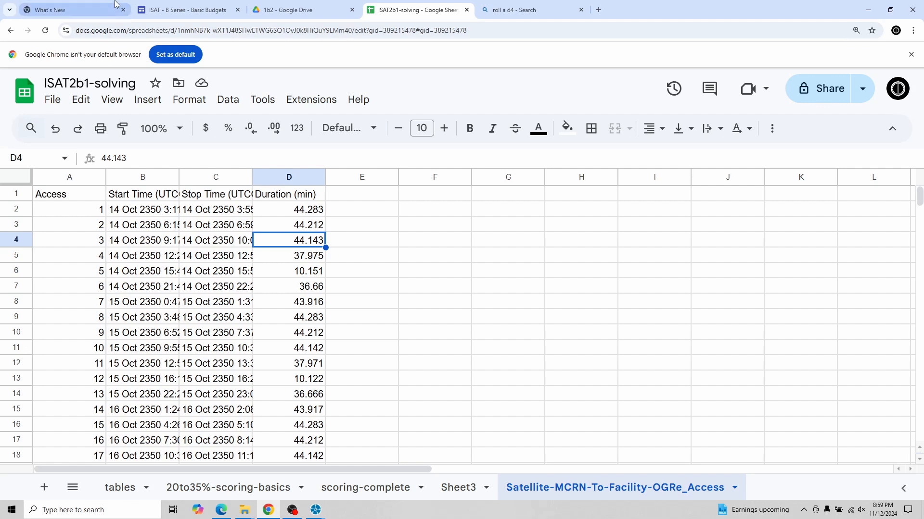
Open the Spread Sheet Skills page on the ISAT site and look through its lessons as far as Importing CSVs and Budgets
{"action": "left_click", "coordinate": [192, 10]}
{"action": "mouse_move", "coordinate": [683, 88]}
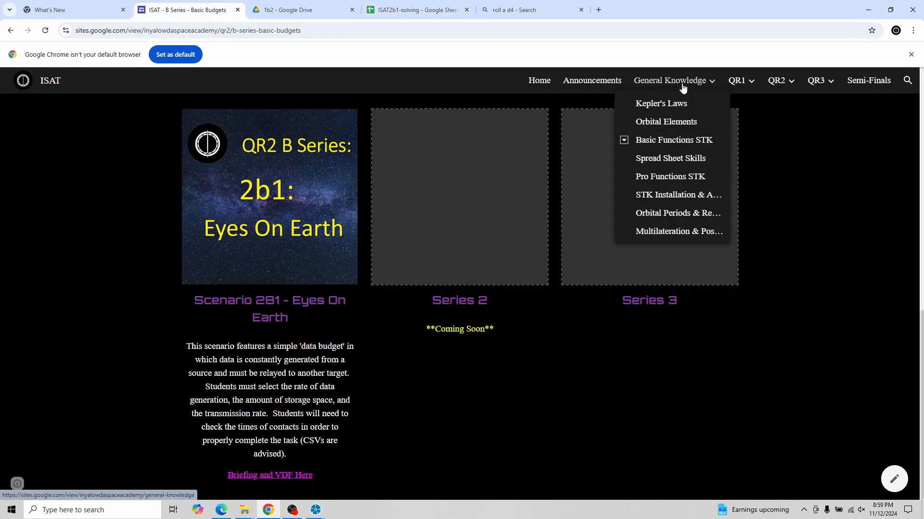
{"action": "left_click", "coordinate": [678, 162]}
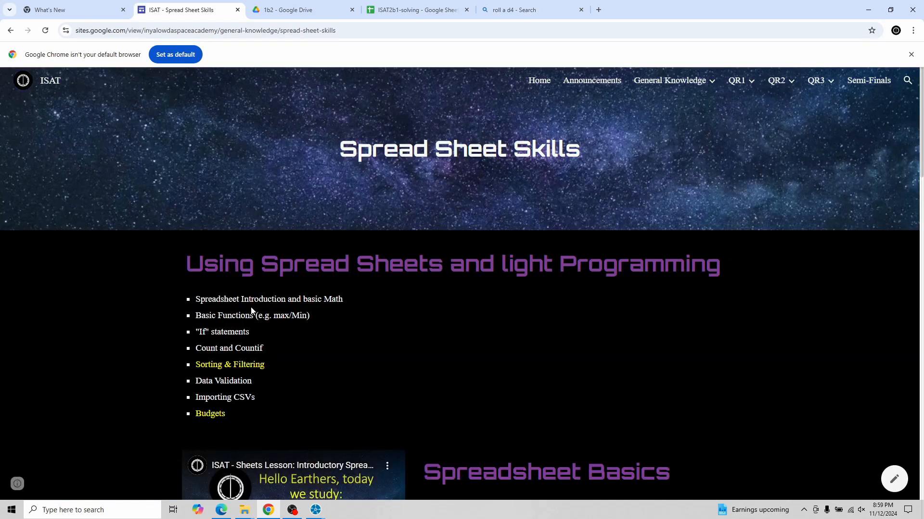
{"action": "scroll", "coordinate": [459, 356], "scroll_direction": "down", "scroll_amount": 20}
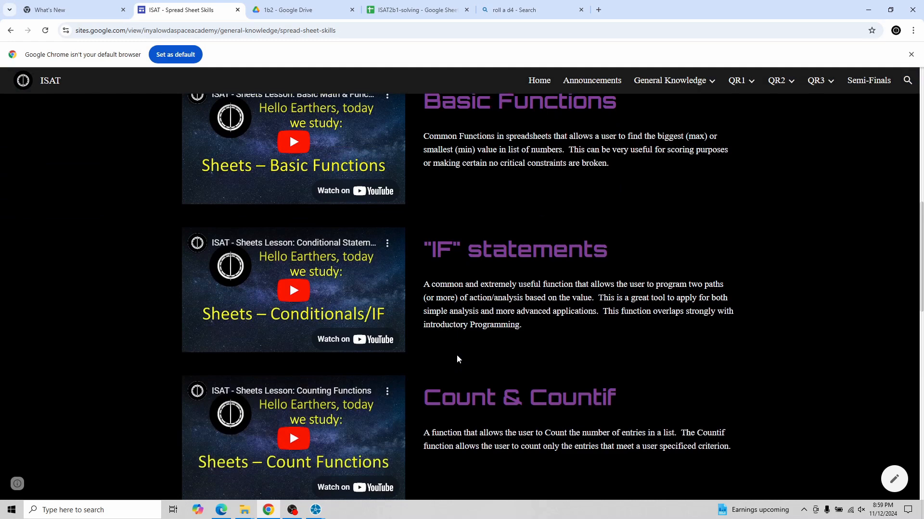
{"action": "scroll", "coordinate": [451, 356], "scroll_direction": "down", "scroll_amount": 2}
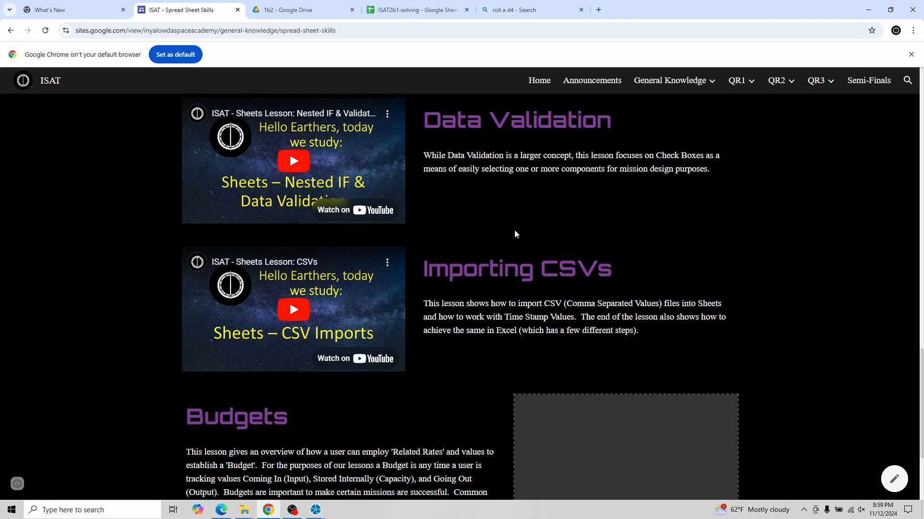
Return to the ISAT2b1-solving spreadsheet and check the minimum, maximum, mean and total durations under Global Statistics
{"action": "left_click", "coordinate": [427, 11]}
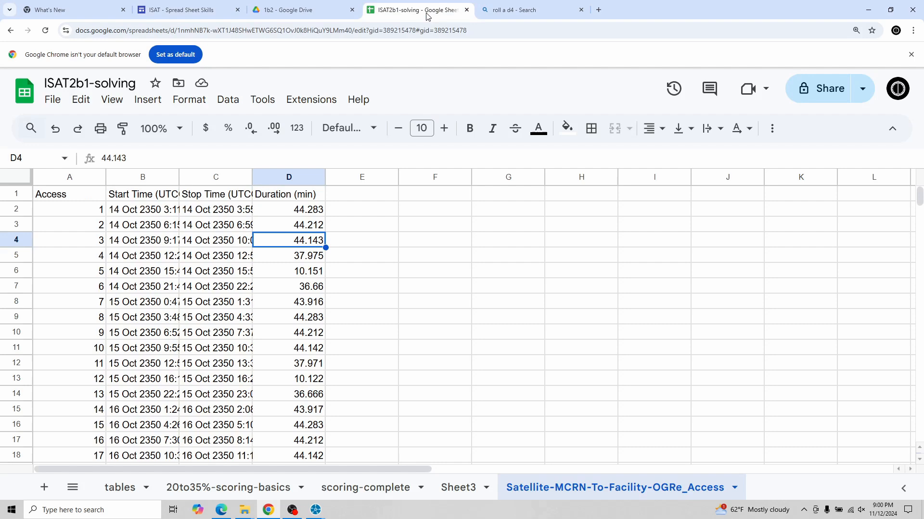
{"action": "scroll", "coordinate": [428, 308], "scroll_direction": "down", "scroll_amount": 10}
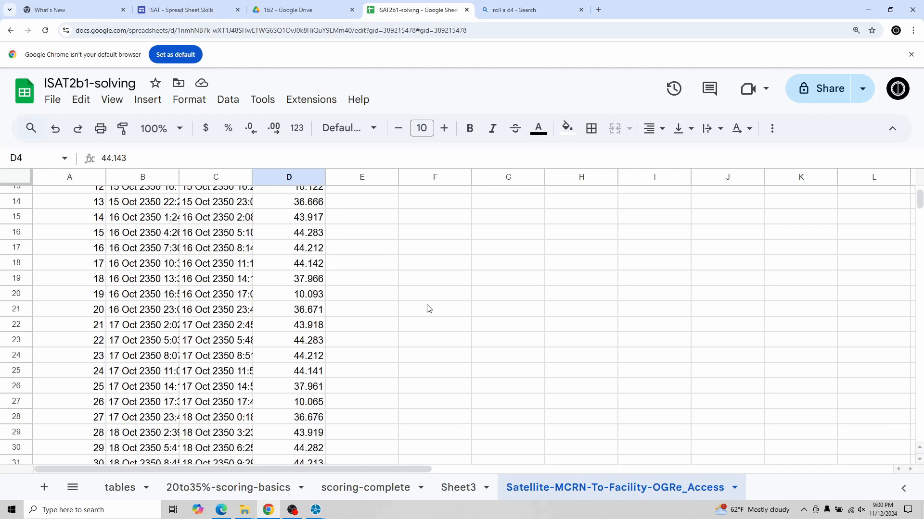
{"action": "scroll", "coordinate": [428, 309], "scroll_direction": "down", "scroll_amount": 16}
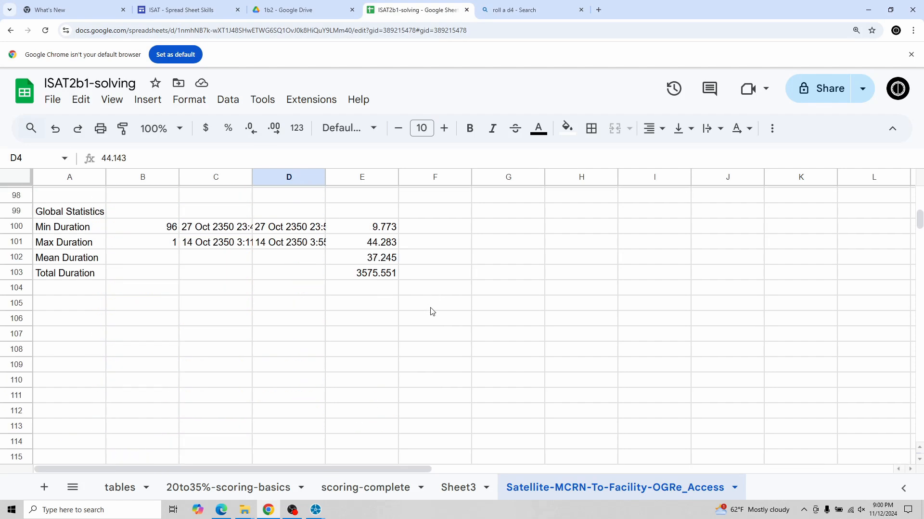
{"action": "scroll", "coordinate": [431, 311], "scroll_direction": "up", "scroll_amount": 3}
{"action": "left_click", "coordinate": [367, 375]}
{"action": "left_click", "coordinate": [358, 392]}
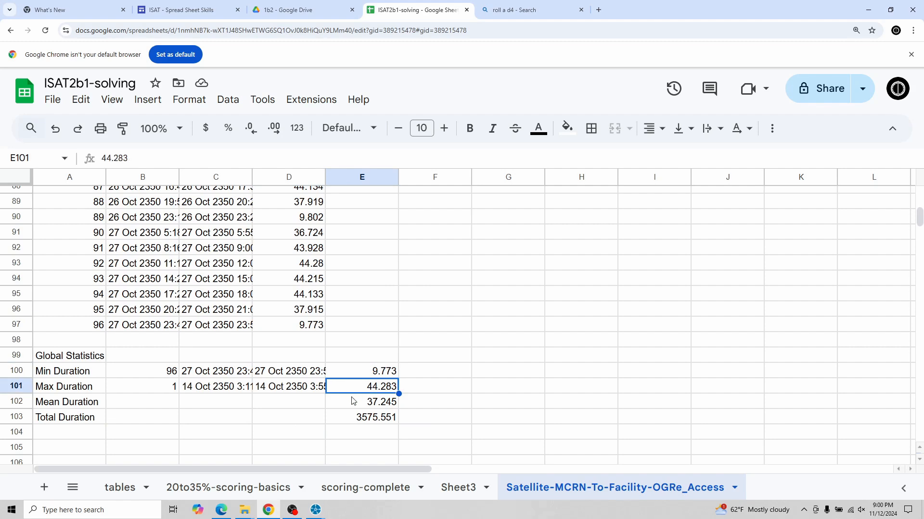
{"action": "left_click", "coordinate": [354, 402]}
{"action": "left_click", "coordinate": [349, 417]}
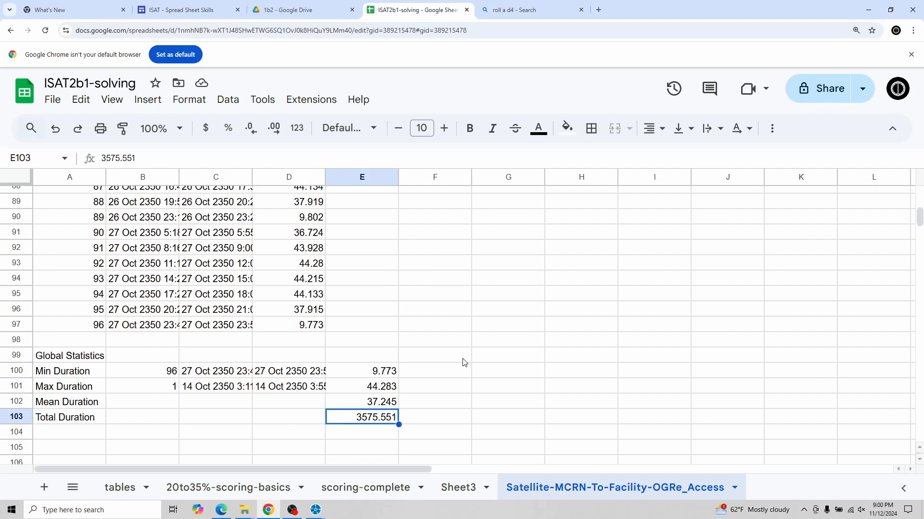
{"action": "scroll", "coordinate": [465, 362], "scroll_direction": "up", "scroll_amount": 13}
{"action": "scroll", "coordinate": [463, 362], "scroll_direction": "up", "scroll_amount": 15}
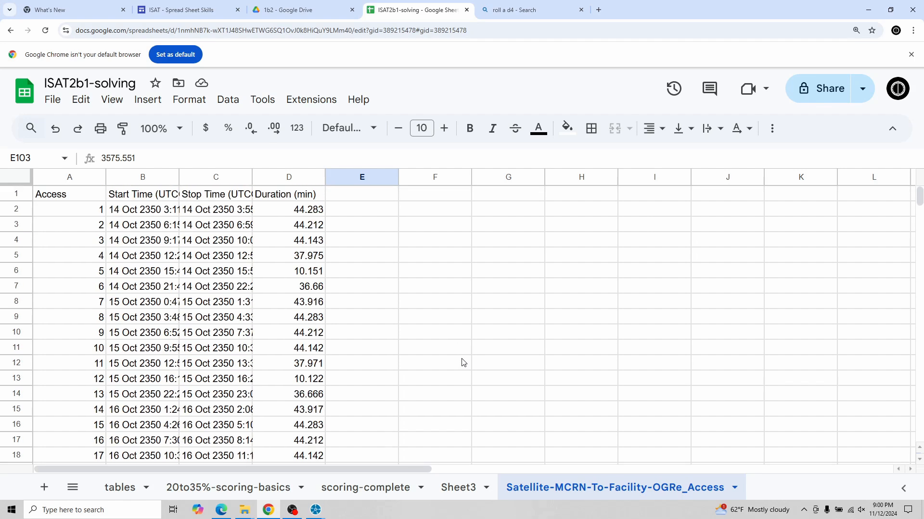
Examine the Duration (min) column from the first access through the last, returning to the start of the sheet
{"action": "left_click", "coordinate": [277, 212]}
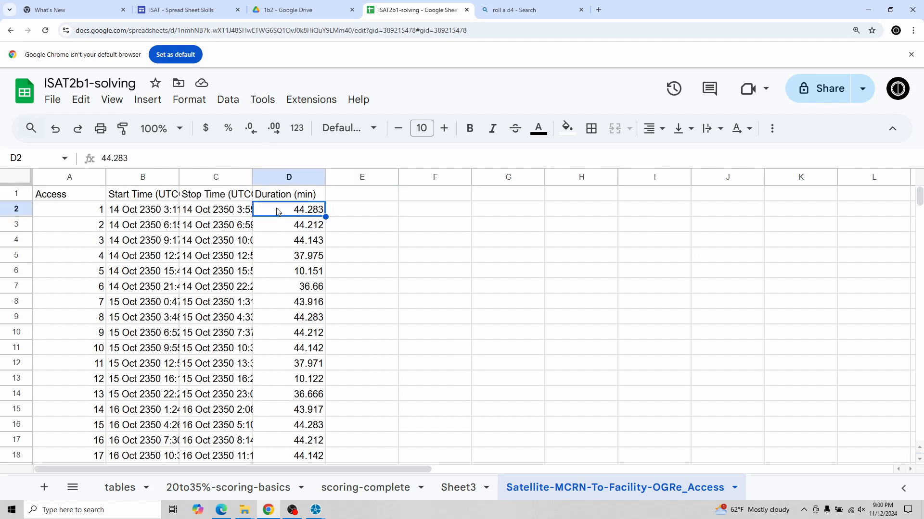
{"action": "scroll", "coordinate": [277, 212], "scroll_direction": "down", "scroll_amount": 20}
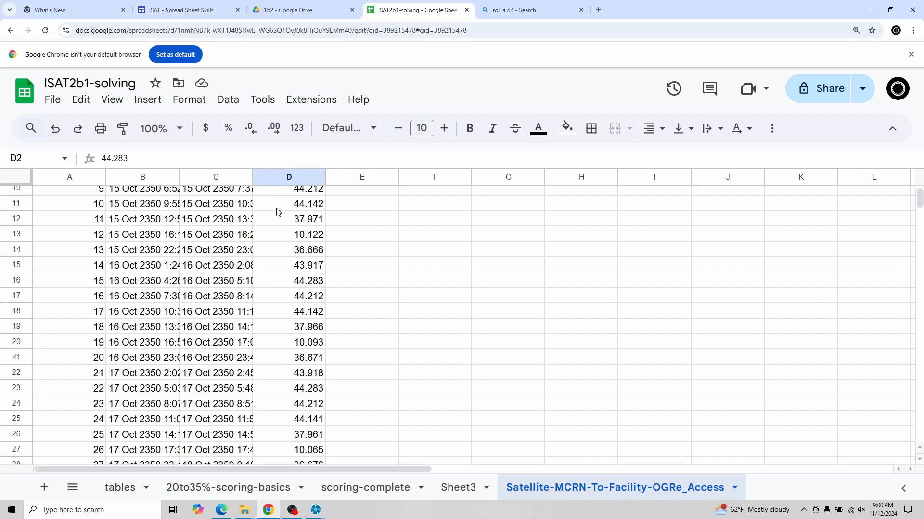
{"action": "scroll", "coordinate": [275, 236], "scroll_direction": "down", "scroll_amount": 7}
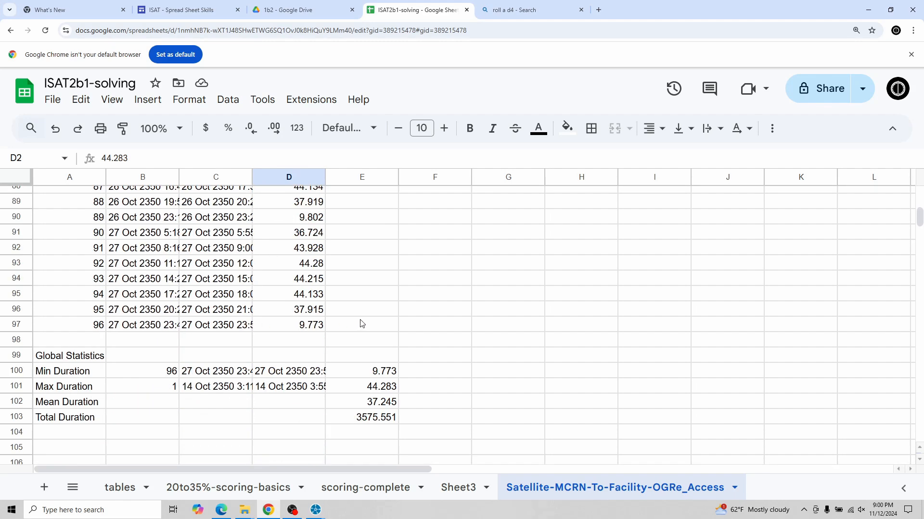
{"action": "scroll", "coordinate": [361, 322], "scroll_direction": "up", "scroll_amount": 20}
{"action": "scroll", "coordinate": [361, 321], "scroll_direction": "up", "scroll_amount": 2}
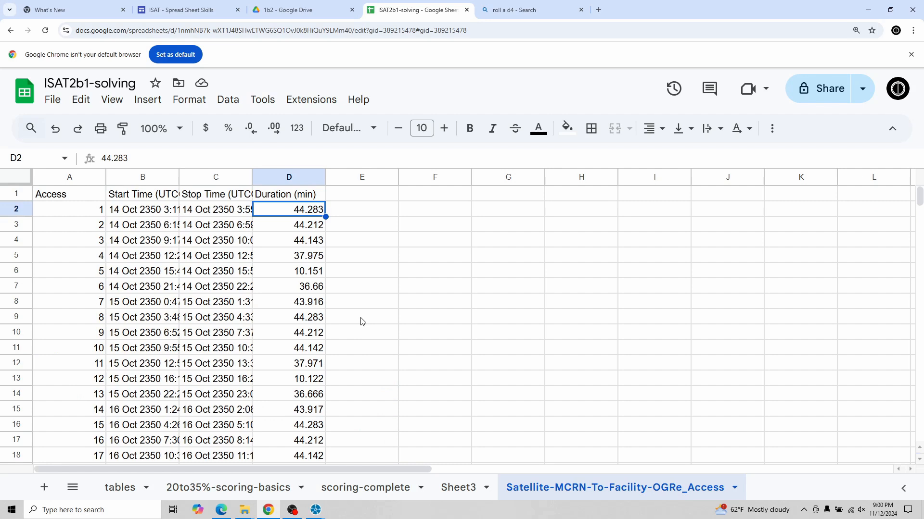
Enter the column header "duration (min)" in cell F1 of the imported access sheet
{"action": "left_click", "coordinate": [406, 201]}
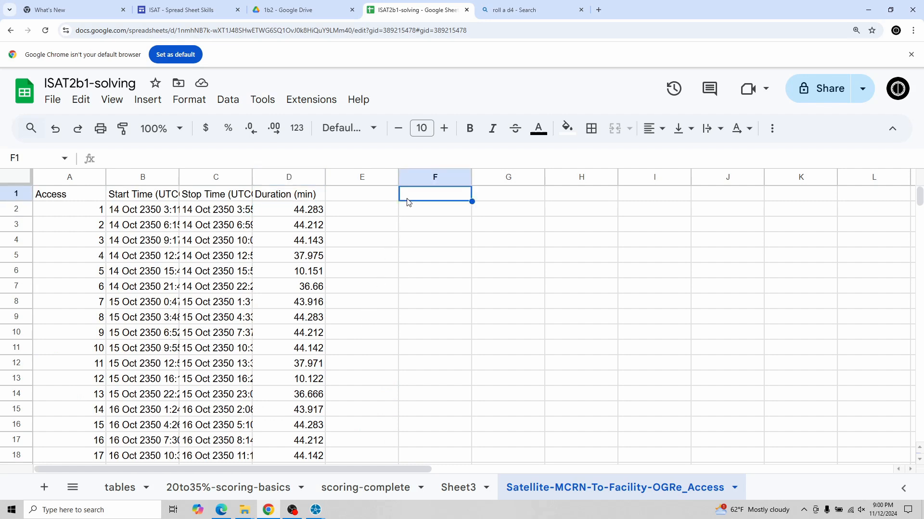
{"action": "type", "text": "duration"}
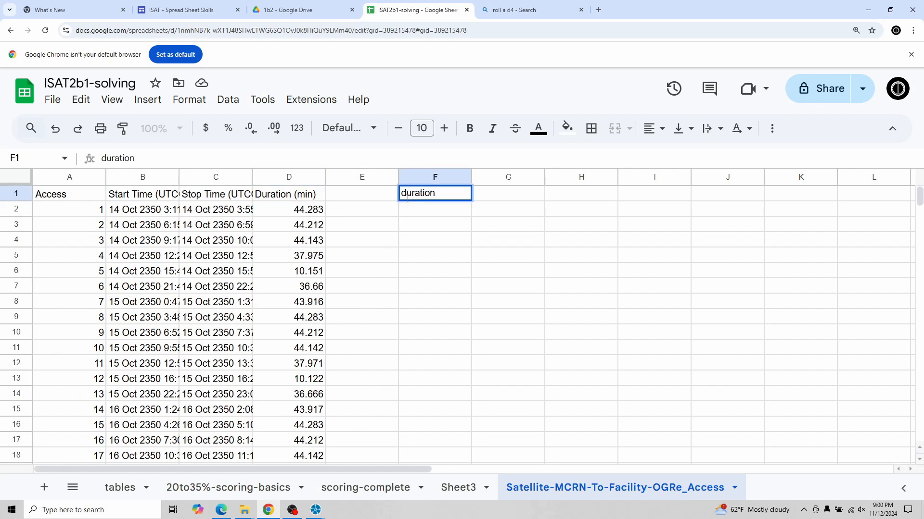
{"action": "type", "text": " (min)"}
{"action": "key", "text": "Return"}
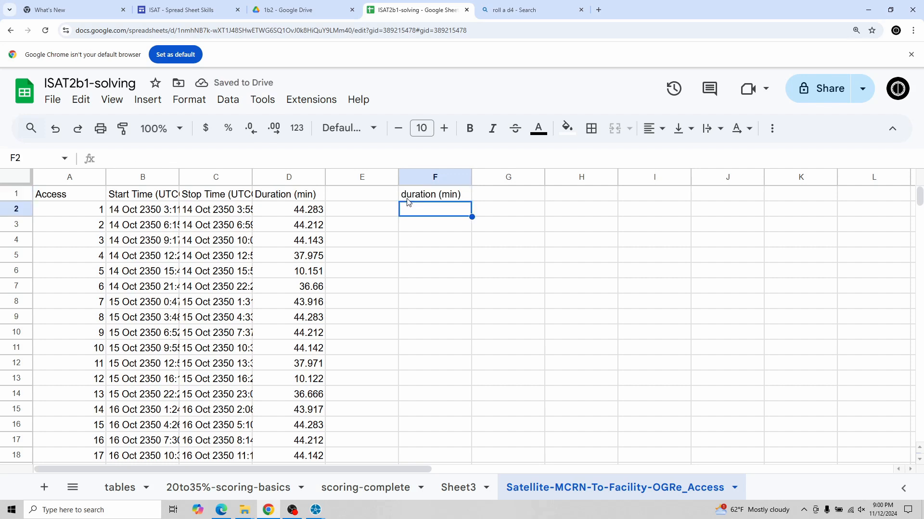
Compare the first access's full stop time in C2 with its start time in B2
{"action": "left_click", "coordinate": [226, 210]}
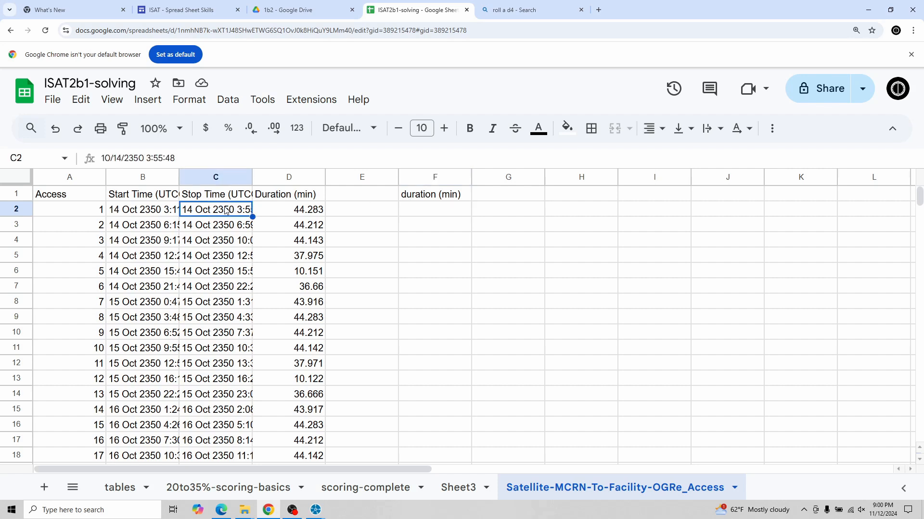
{"action": "left_click", "coordinate": [140, 212]}
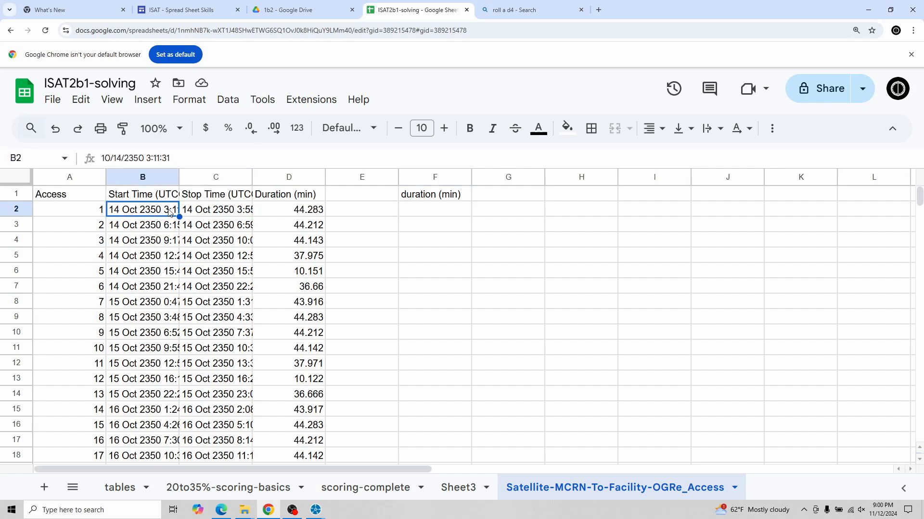
{"action": "left_click", "coordinate": [201, 215]}
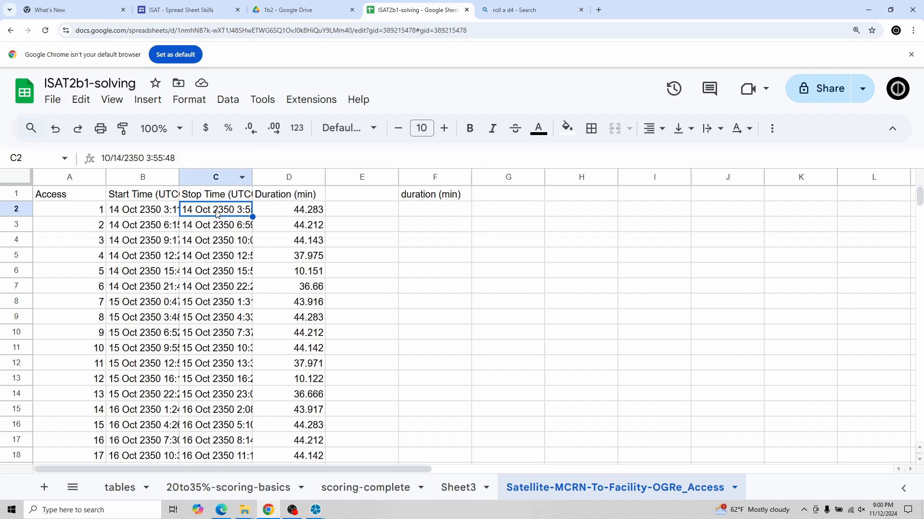
{"action": "left_click", "coordinate": [158, 210]}
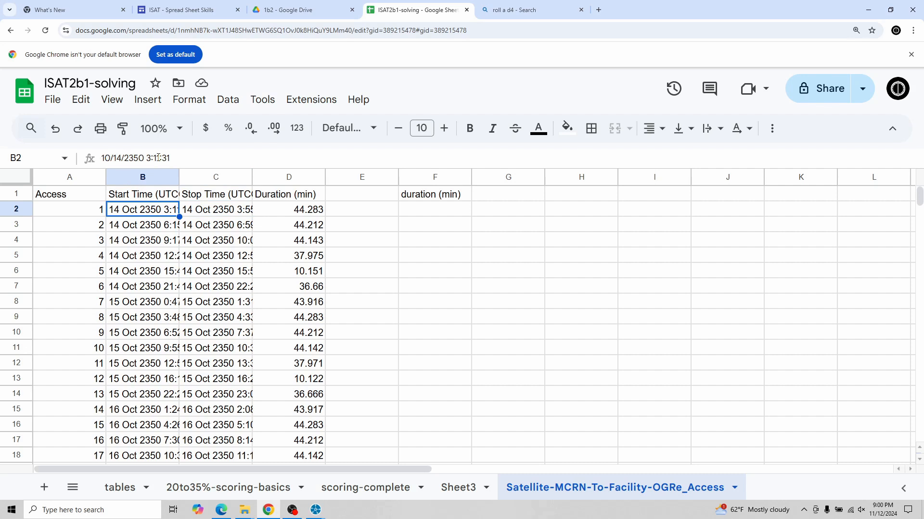
Calculate the first access's duration in F2 by subtracting its start time from its stop time with =C2-B2
{"action": "left_click", "coordinate": [450, 213]}
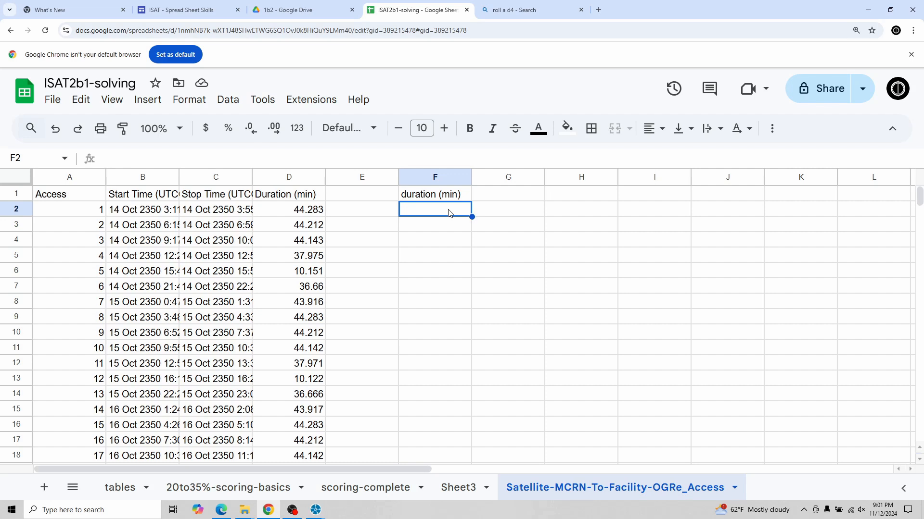
{"action": "type", "text": "="}
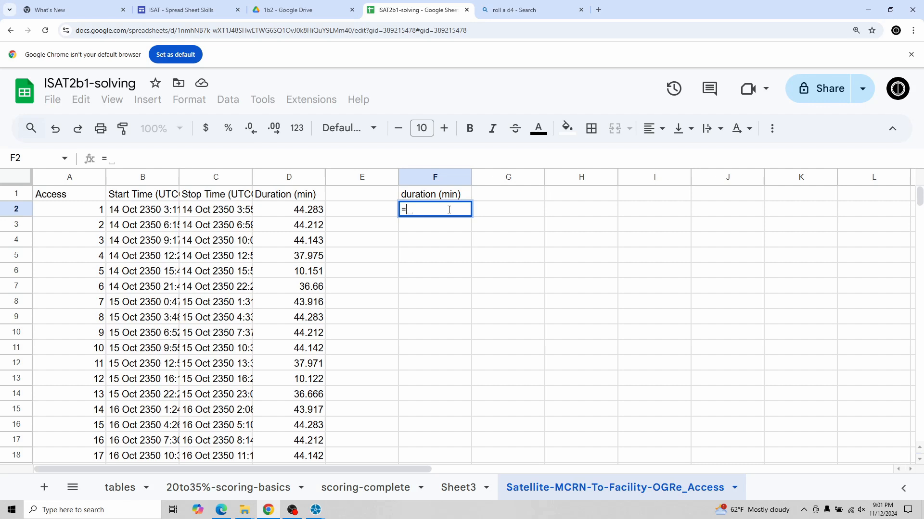
{"action": "left_click", "coordinate": [219, 210]}
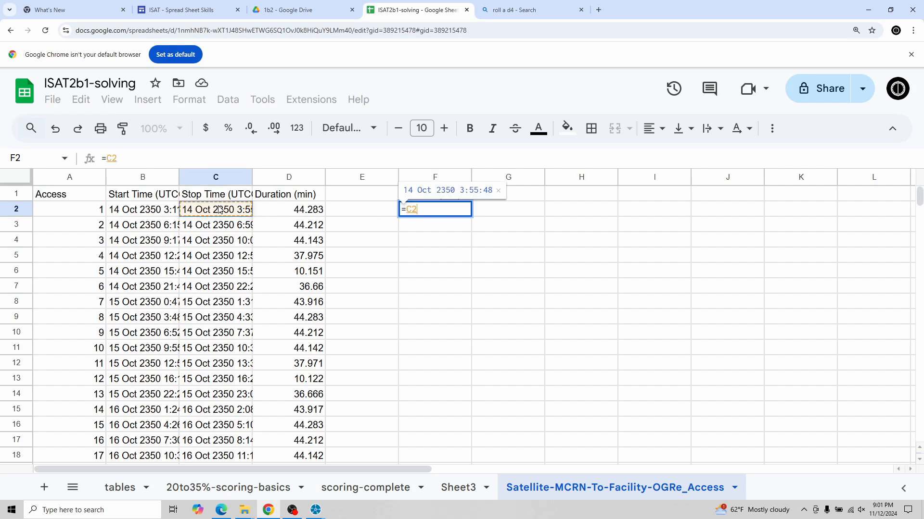
{"action": "type", "text": "-"}
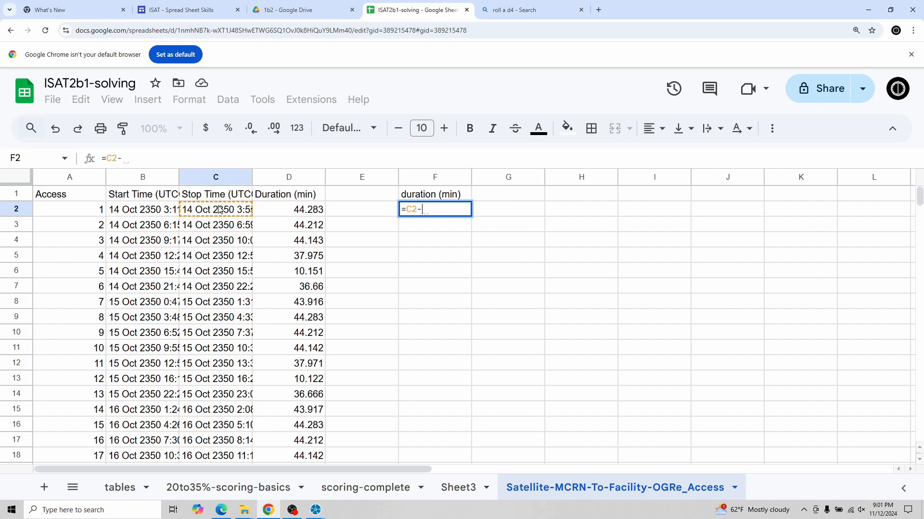
{"action": "left_click", "coordinate": [160, 213]}
{"action": "key", "text": "Return"}
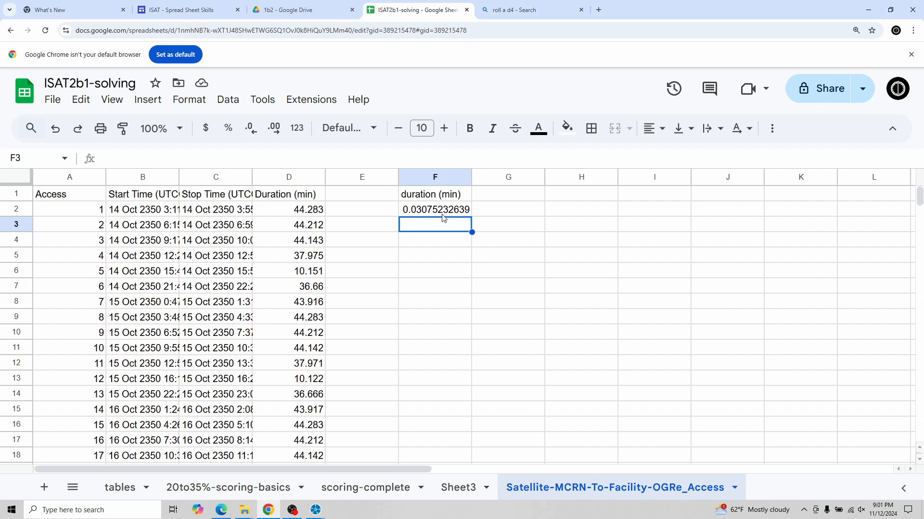
Convert the first access's duration in F2 from days to minutes with =(C2-B2)*24*60
{"action": "left_click", "coordinate": [231, 208]}
{"action": "left_click", "coordinate": [149, 211]}
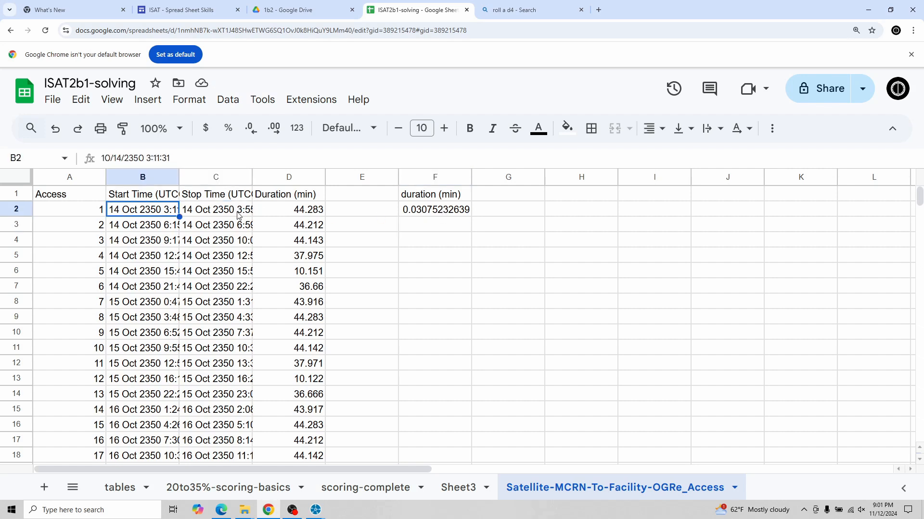
{"action": "left_click", "coordinate": [466, 211]}
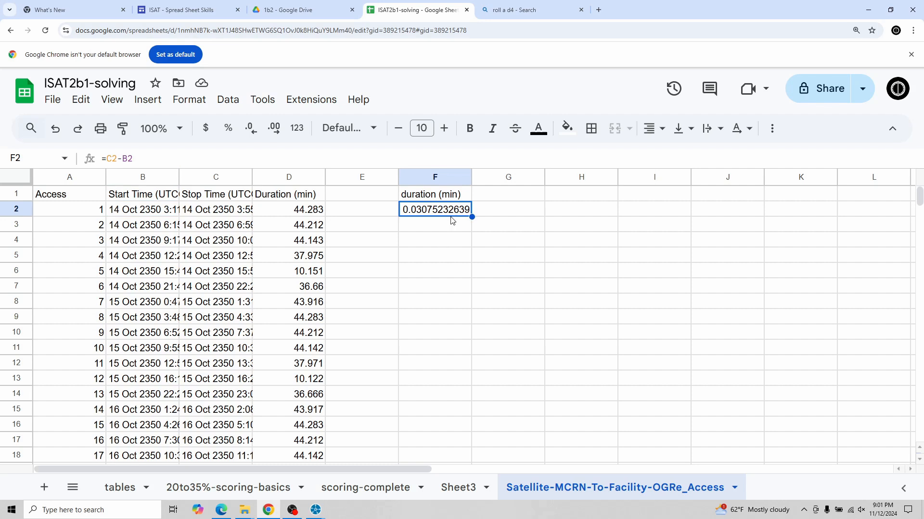
{"action": "left_click", "coordinate": [108, 158]}
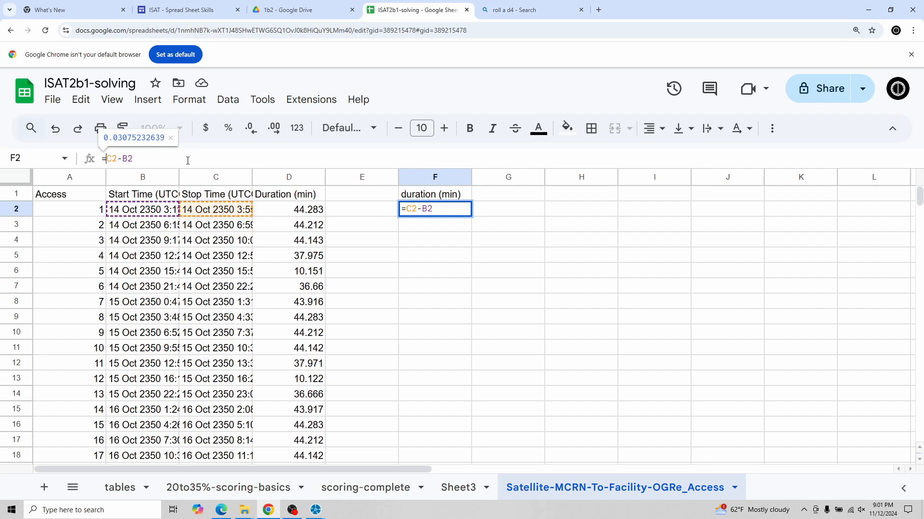
{"action": "type", "text": "(C2-B2)"}
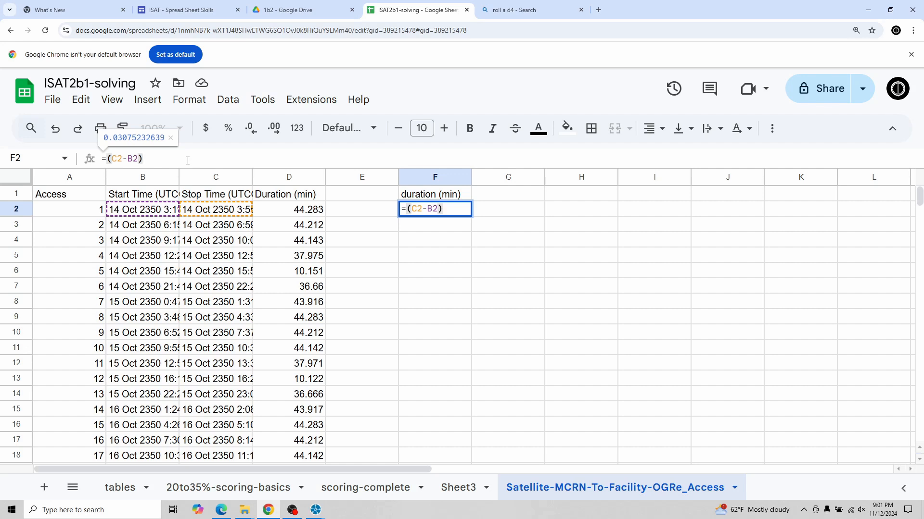
{"action": "type", "text": "*24"}
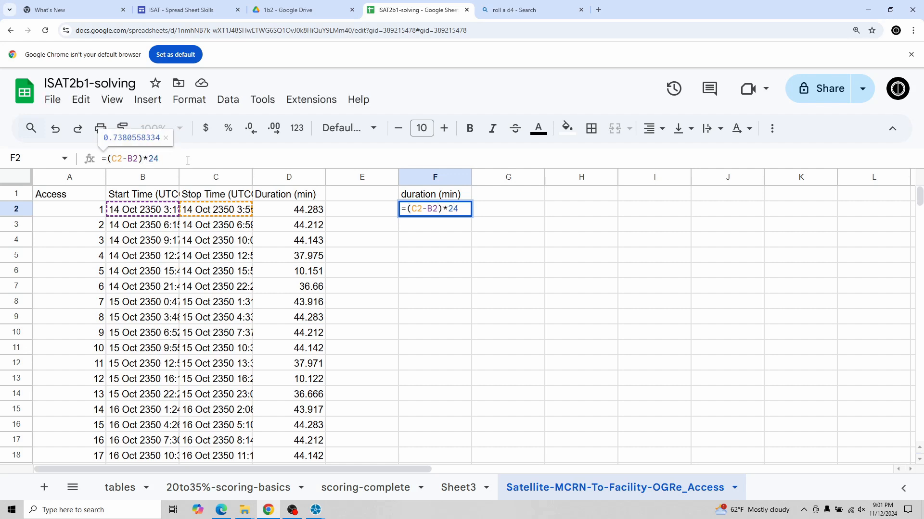
{"action": "type", "text": "*"}
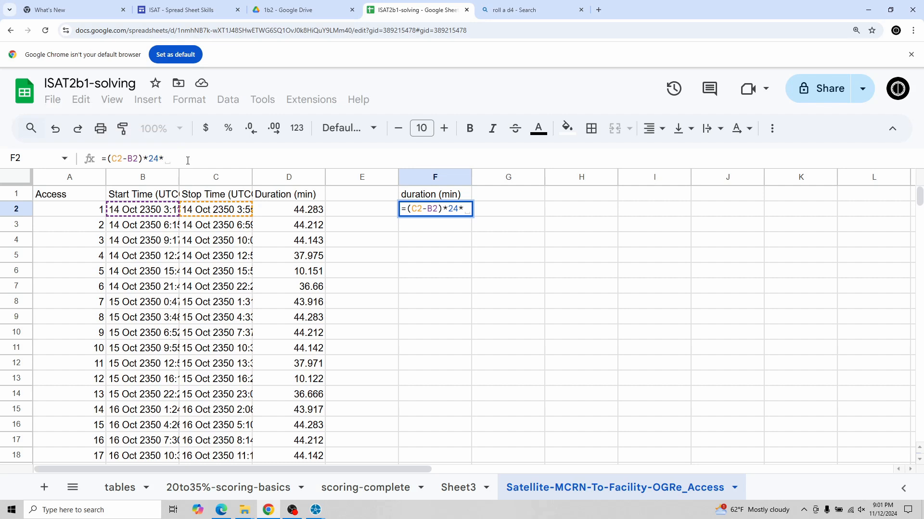
{"action": "type", "text": "60"}
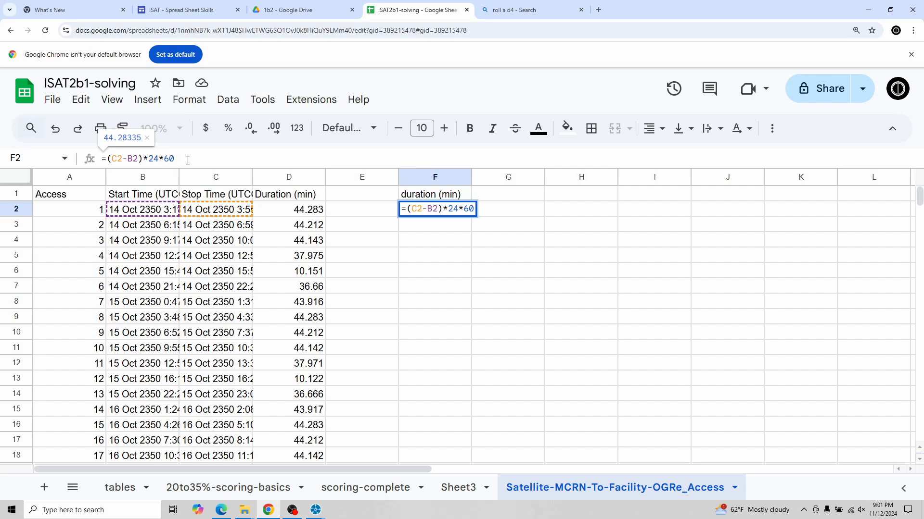
{"action": "key", "text": "Return"}
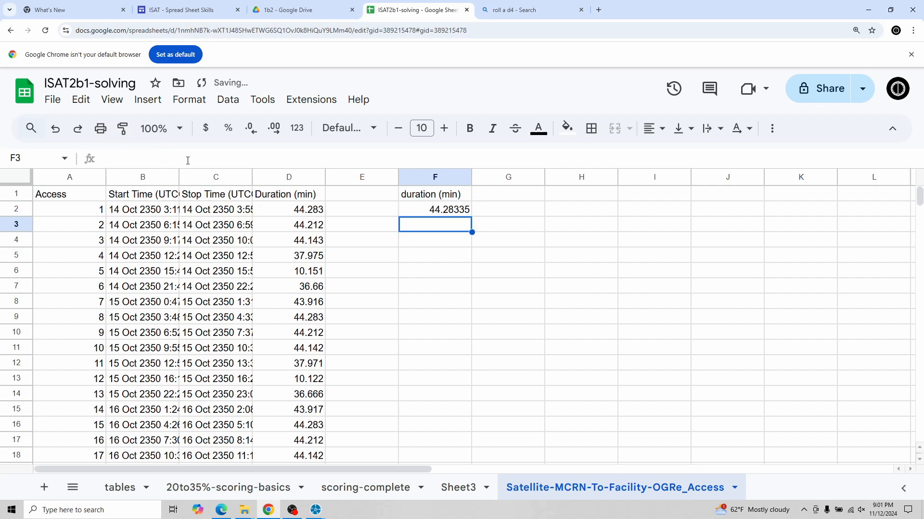
Compare the calculated duration in F2 with the imported duration in D2 and the access's stop and start times
{"action": "left_click", "coordinate": [425, 214]}
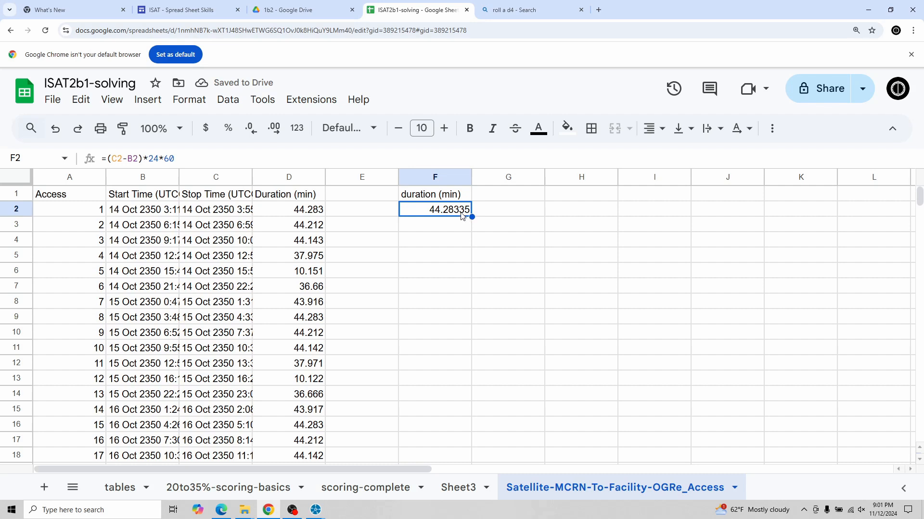
{"action": "left_click", "coordinate": [318, 214]}
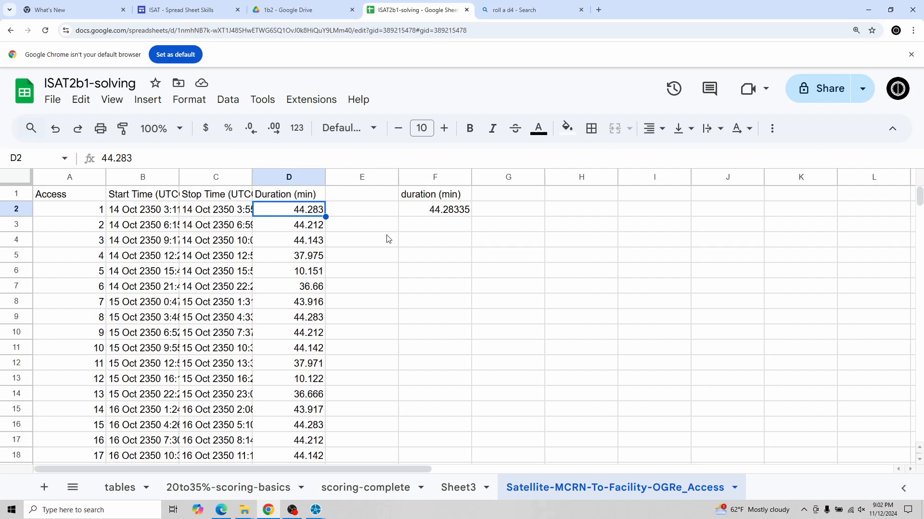
{"action": "left_click", "coordinate": [421, 213]}
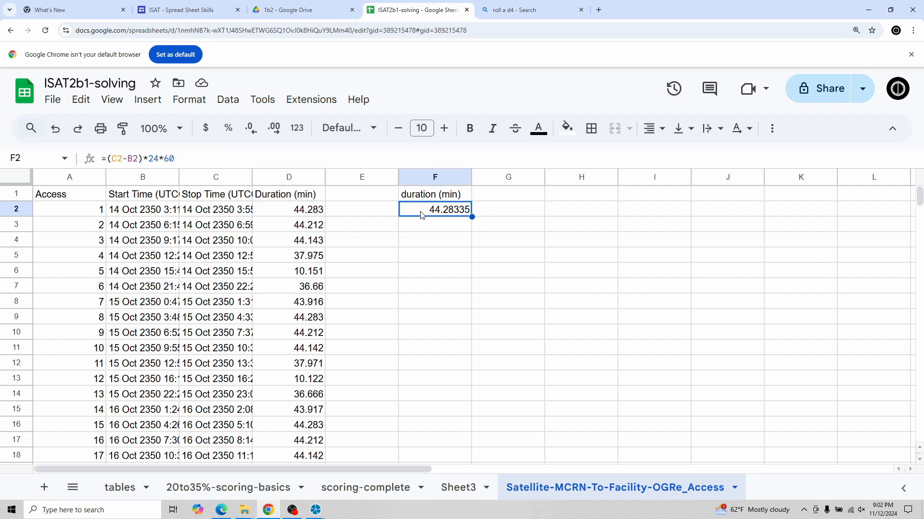
{"action": "left_click", "coordinate": [283, 211]}
{"action": "left_click", "coordinate": [226, 212]}
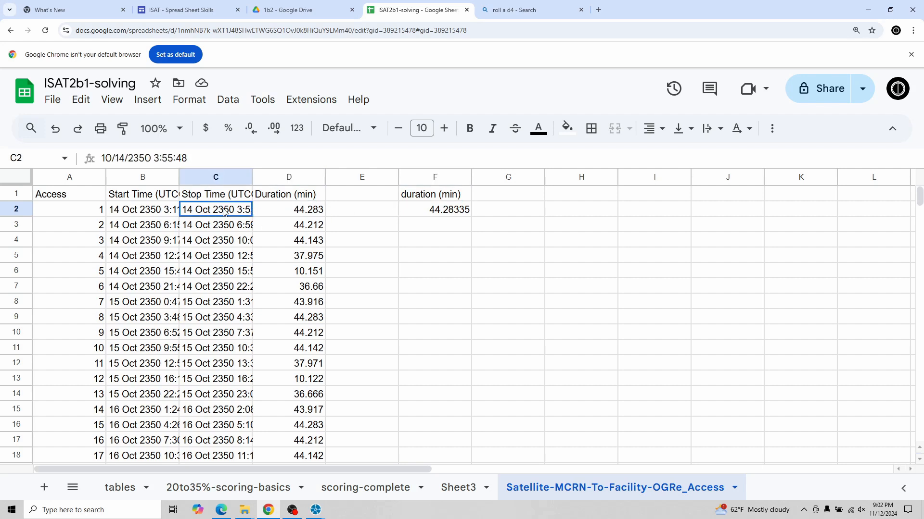
{"action": "left_click", "coordinate": [151, 215]}
Simplify the minutes conversion in F2 by replacing 24*60 with 1440, giving =(C2-B2)*1440
{"action": "left_click", "coordinate": [430, 213]}
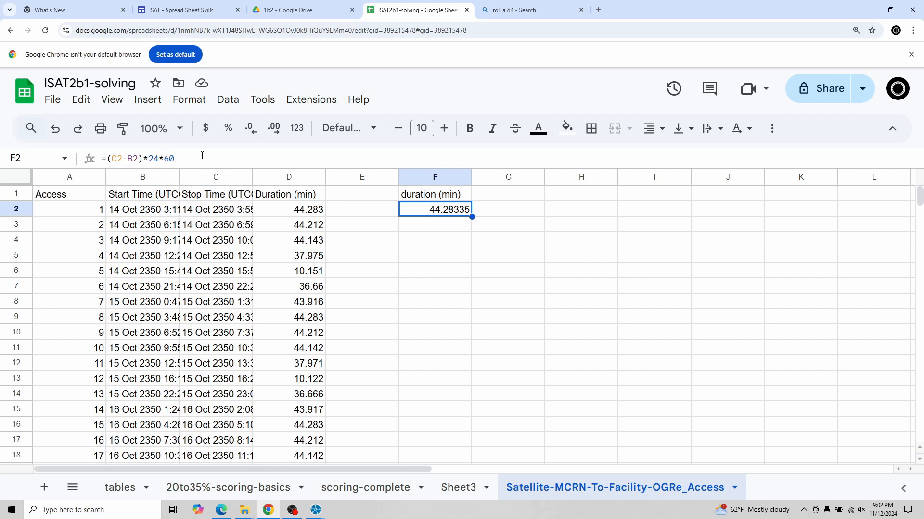
{"action": "left_click_drag", "start_coordinate": [201, 158], "coordinate": [148, 158]}
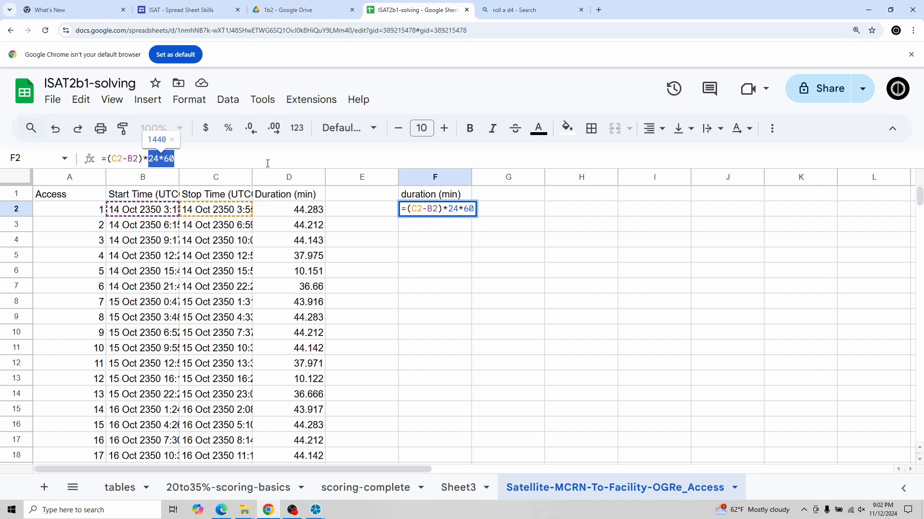
{"action": "type", "text": "1440"}
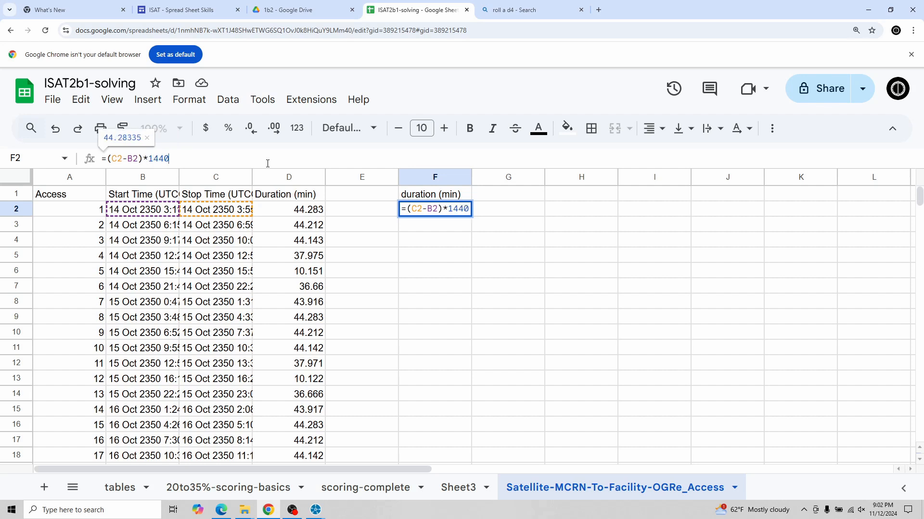
{"action": "key", "text": "Return"}
Fill the duration formula from F2 down through F97, the row of the last access
{"action": "left_click", "coordinate": [418, 206]}
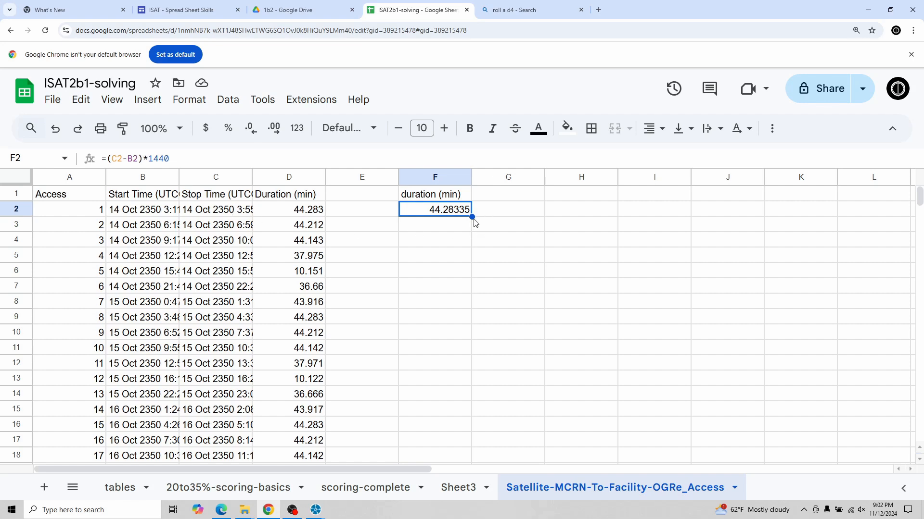
{"action": "left_click_drag", "start_coordinate": [472, 217], "coordinate": [455, 450]}
{"action": "left_click", "coordinate": [417, 447]}
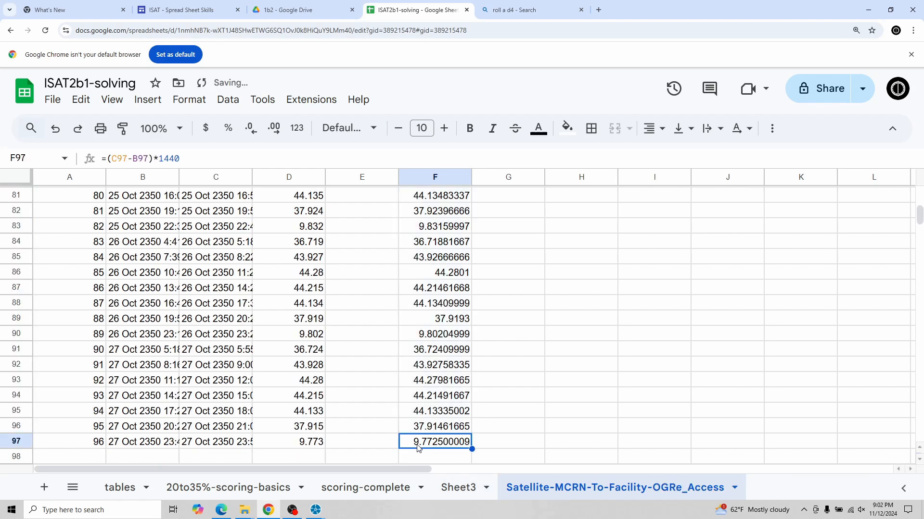
Compare the calculated durations in column F with the imported durations in column D, from the last accesses back to the first
{"action": "left_click", "coordinate": [298, 444]}
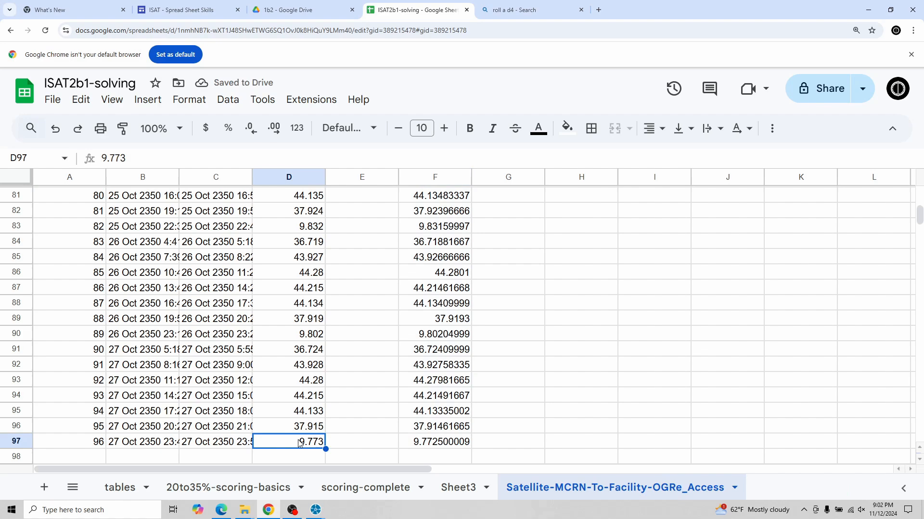
{"action": "left_click", "coordinate": [302, 426]}
{"action": "left_click", "coordinate": [423, 432]}
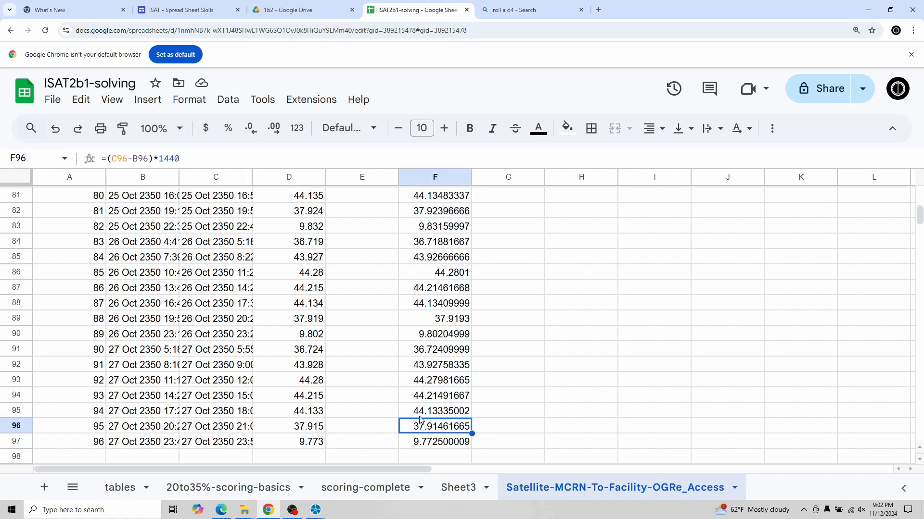
{"action": "left_click", "coordinate": [419, 412]}
{"action": "left_click", "coordinate": [288, 382]}
{"action": "scroll", "coordinate": [311, 368], "scroll_direction": "up", "scroll_amount": 15}
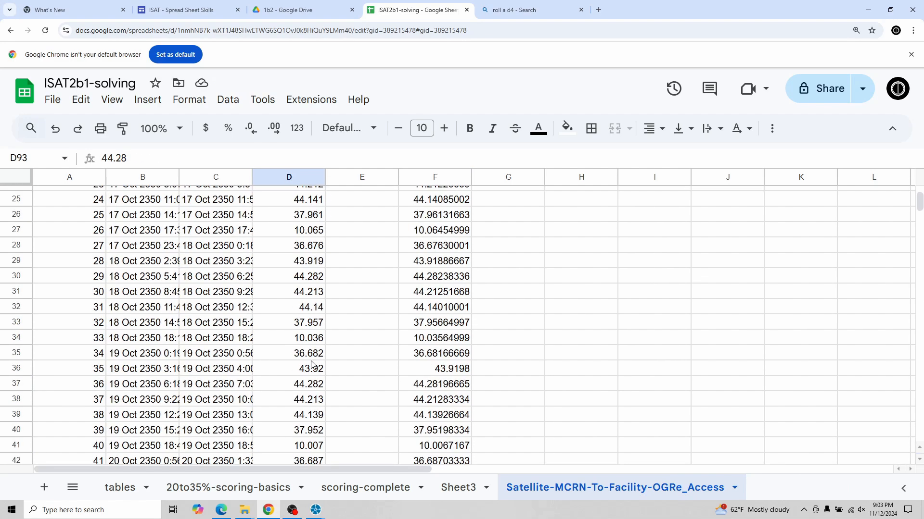
{"action": "scroll", "coordinate": [311, 368], "scroll_direction": "up", "scroll_amount": 7}
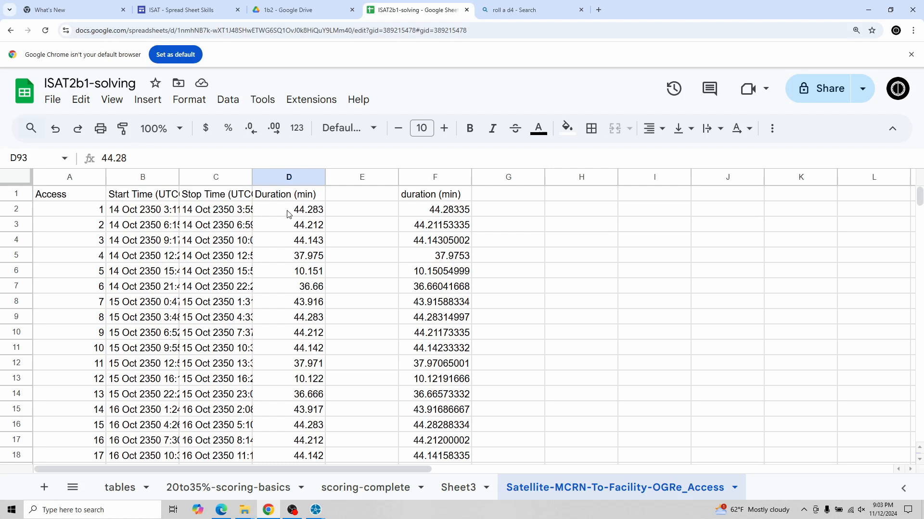
{"action": "left_click", "coordinate": [288, 214]}
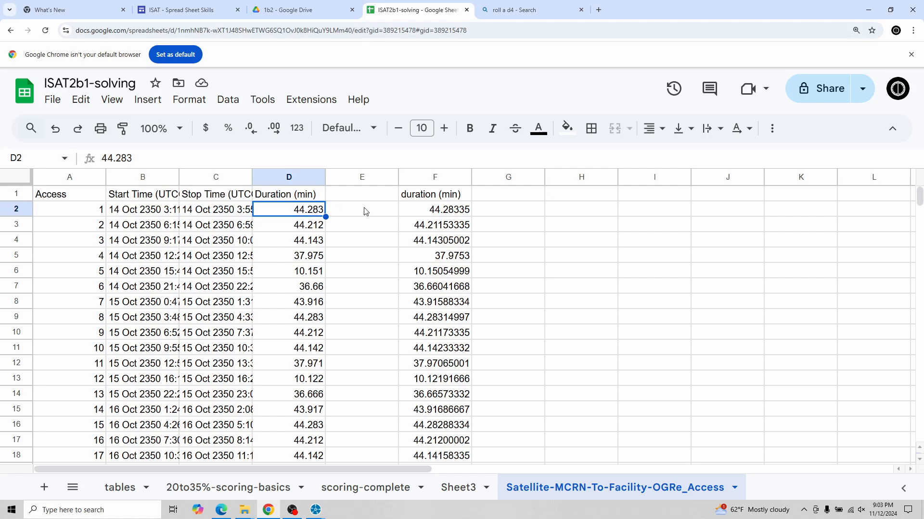
Enter the column header "Gaps (min)" in cell G1 beside the calculated durations
{"action": "left_click", "coordinate": [528, 199]}
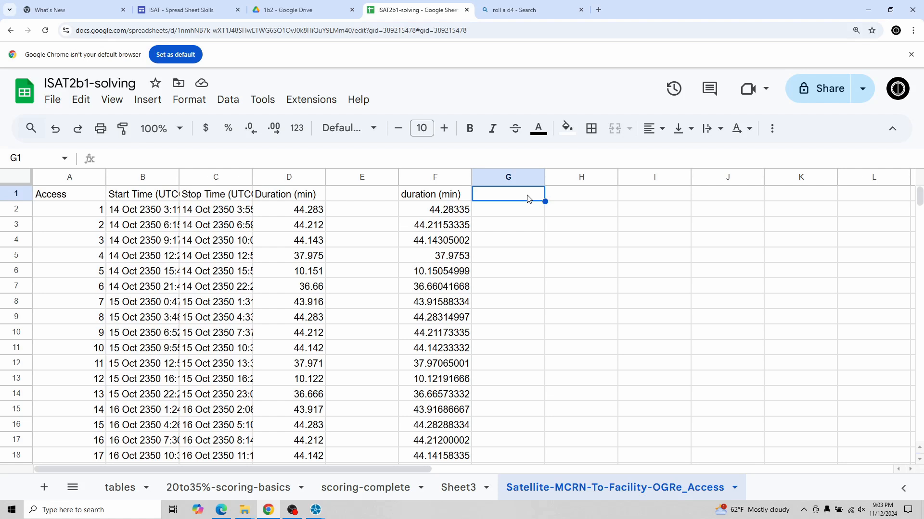
{"action": "type", "text": "Gaps"}
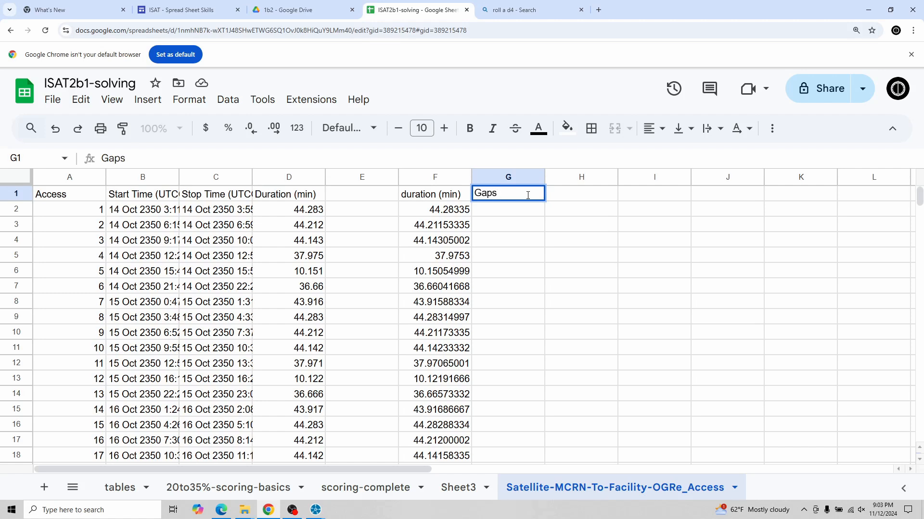
{"action": "type", "text": " (min)"}
{"action": "key", "text": "Return"}
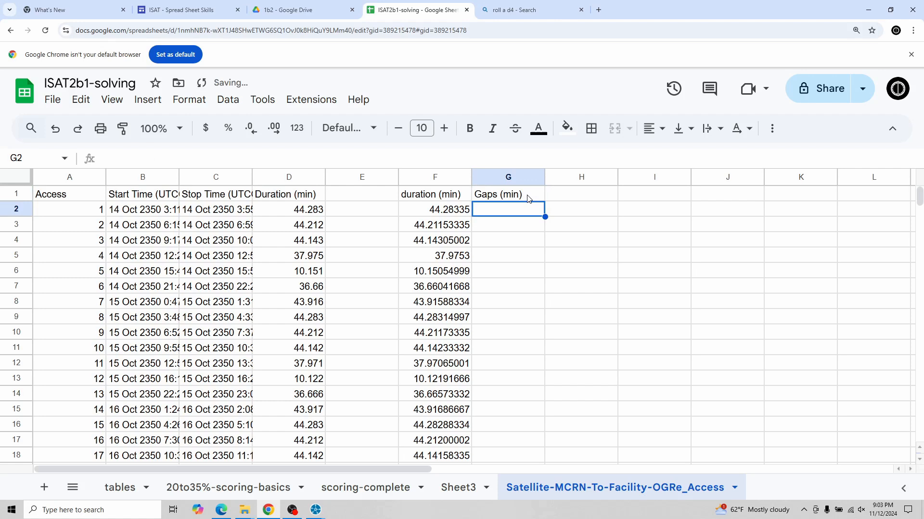
Calculate the gap before the second access in G3 with =B3-C2, and reject the suggested autofill
{"action": "key", "text": "Down"}
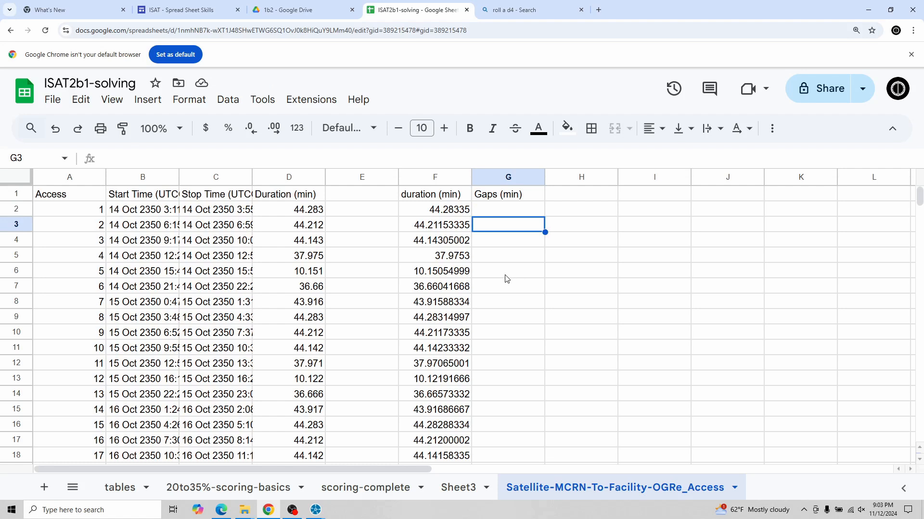
{"action": "type", "text": "="}
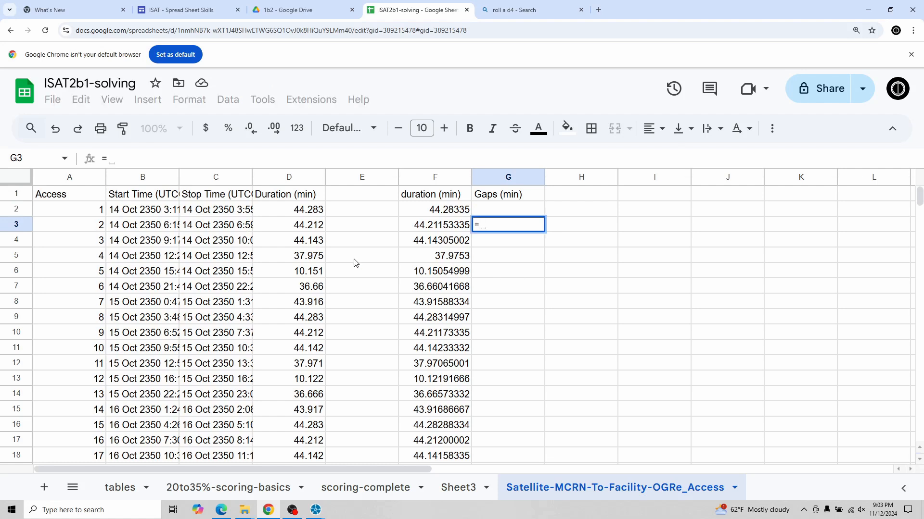
{"action": "left_click", "coordinate": [158, 226]}
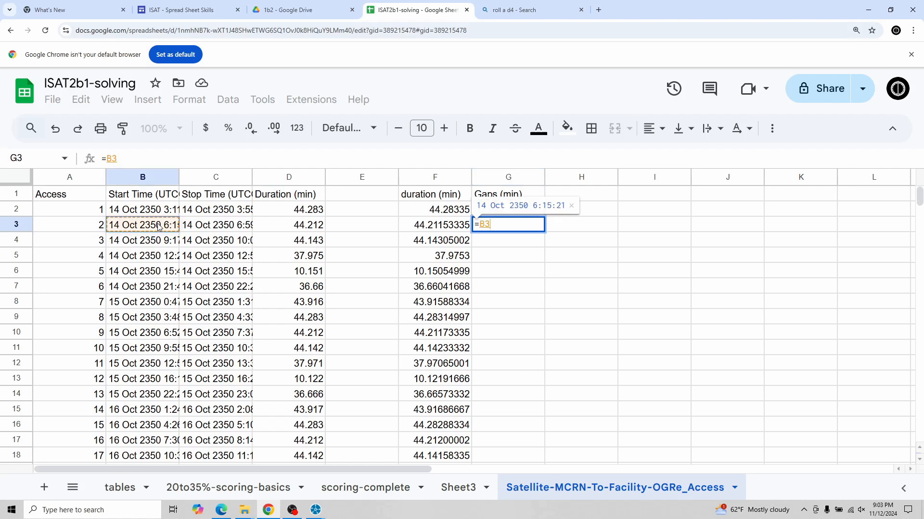
{"action": "type", "text": "-"}
{"action": "left_click", "coordinate": [209, 213]}
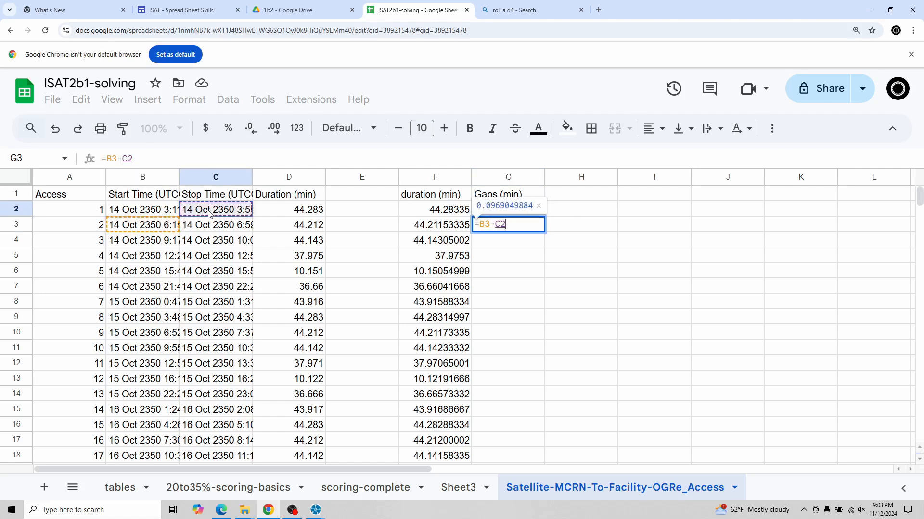
{"action": "key", "text": "Return"}
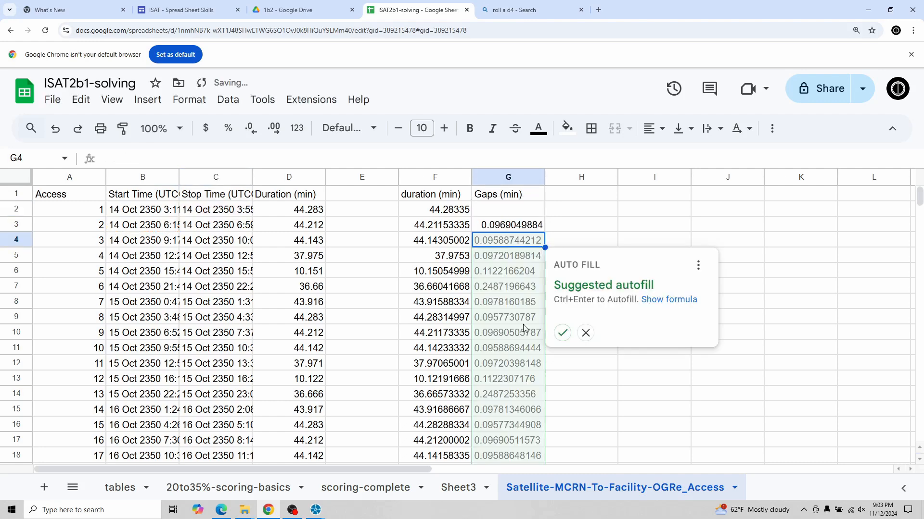
{"action": "left_click", "coordinate": [586, 333]}
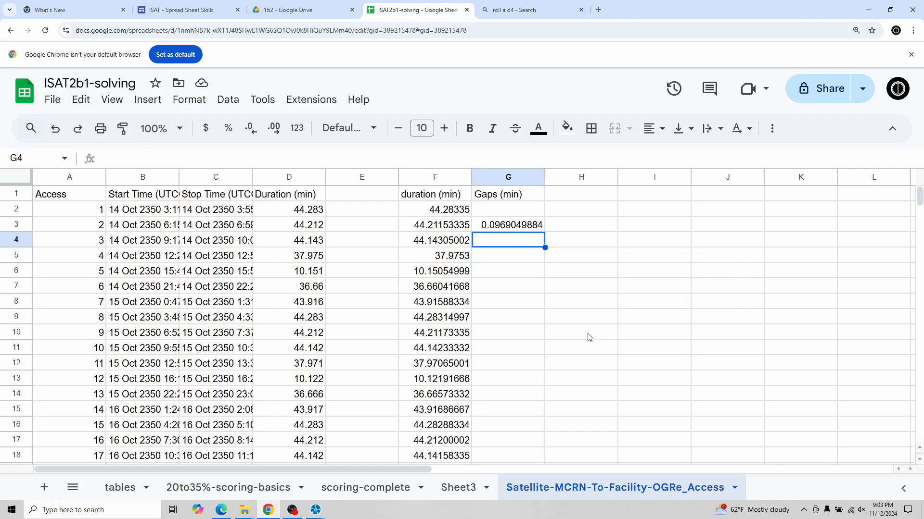
Convert the gap calculation in G3 from days to minutes with the formula =(B3-C2)*1440
{"action": "left_click", "coordinate": [525, 226]}
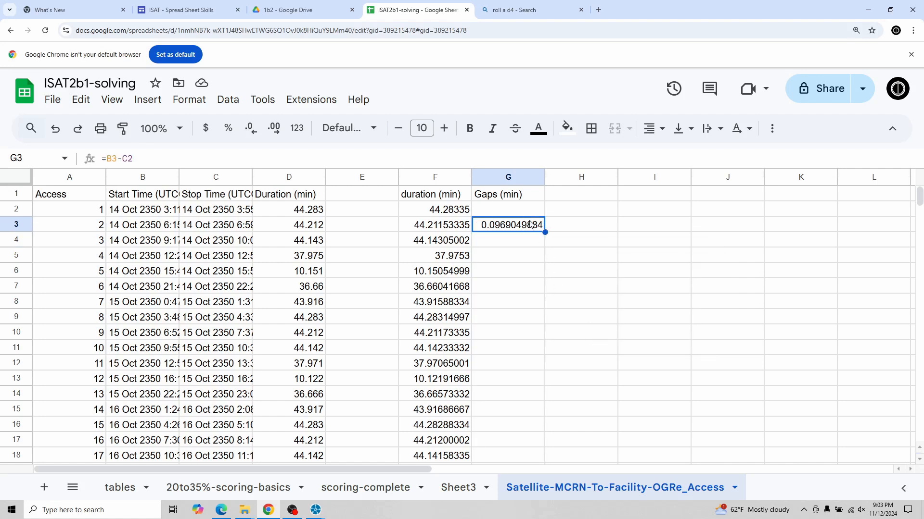
{"action": "left_click", "coordinate": [114, 159]}
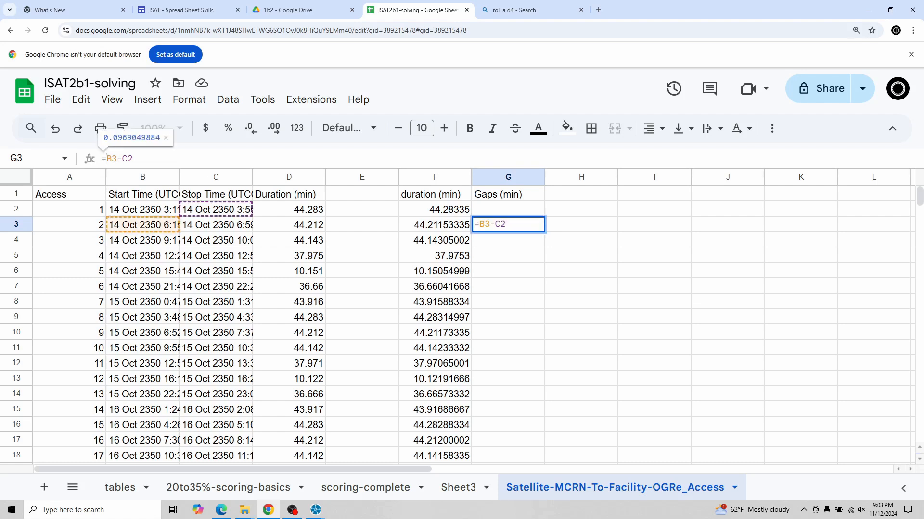
{"action": "type", "text": "("}
{"action": "key", "text": "End"}
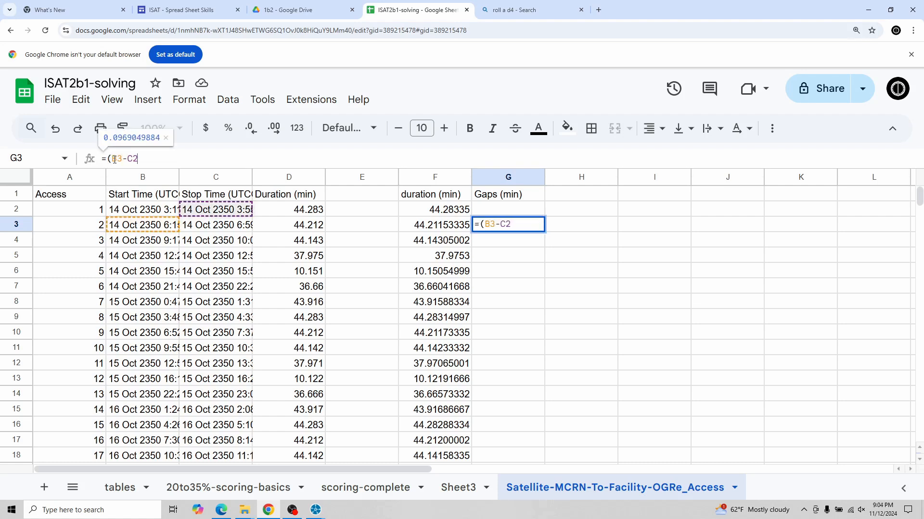
{"action": "type", "text": ")*1440"}
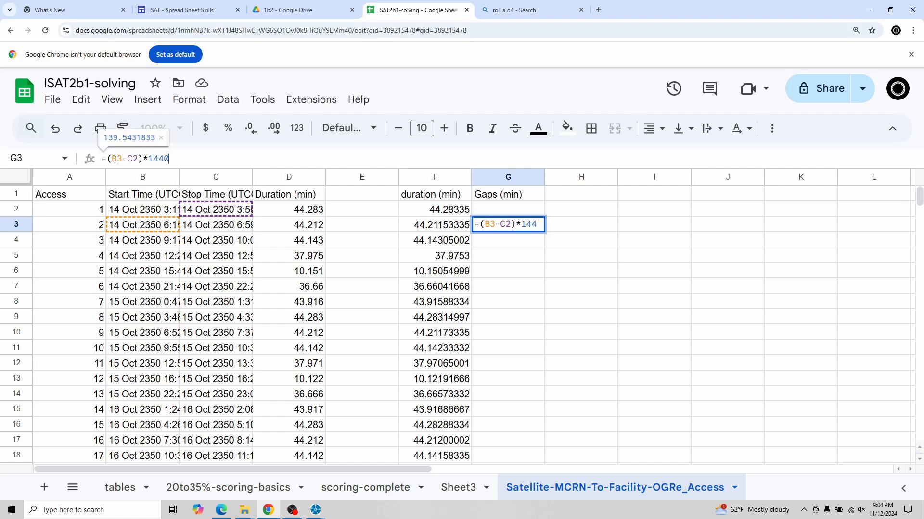
{"action": "key", "text": "Return"}
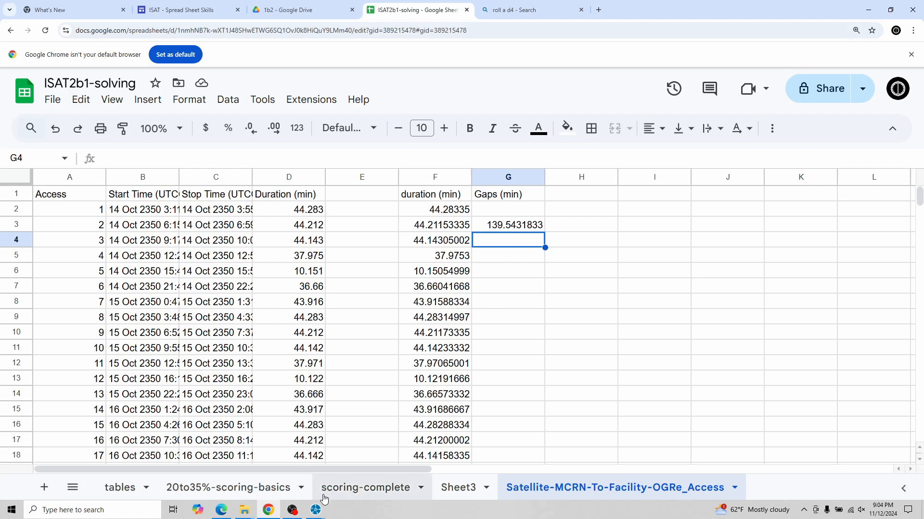
Switch to the ISAT2b1_Eyes_On_Earth scenario in STK and generate the Gaps report for the accesses of satellite MCRN
{"action": "left_click", "coordinate": [316, 510]}
{"action": "left_click", "coordinate": [273, 473]}
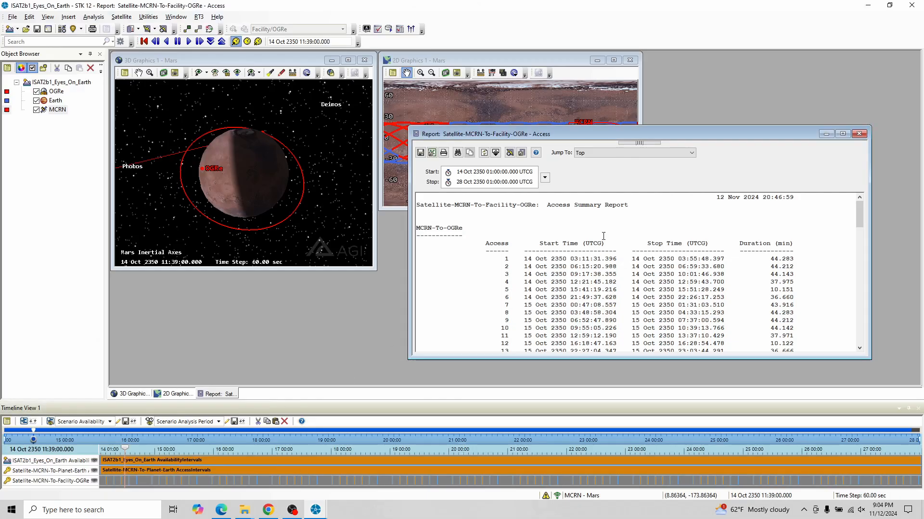
{"action": "right_click", "coordinate": [62, 111]}
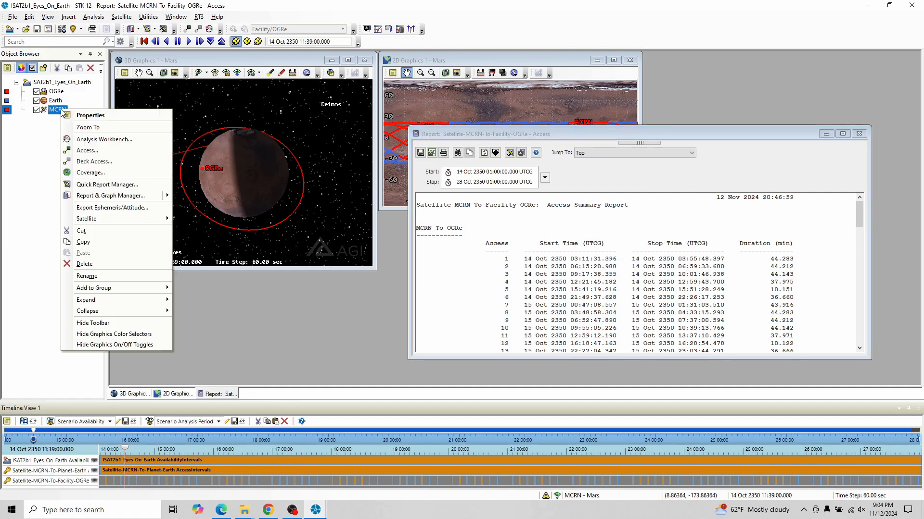
{"action": "left_click", "coordinate": [92, 152]}
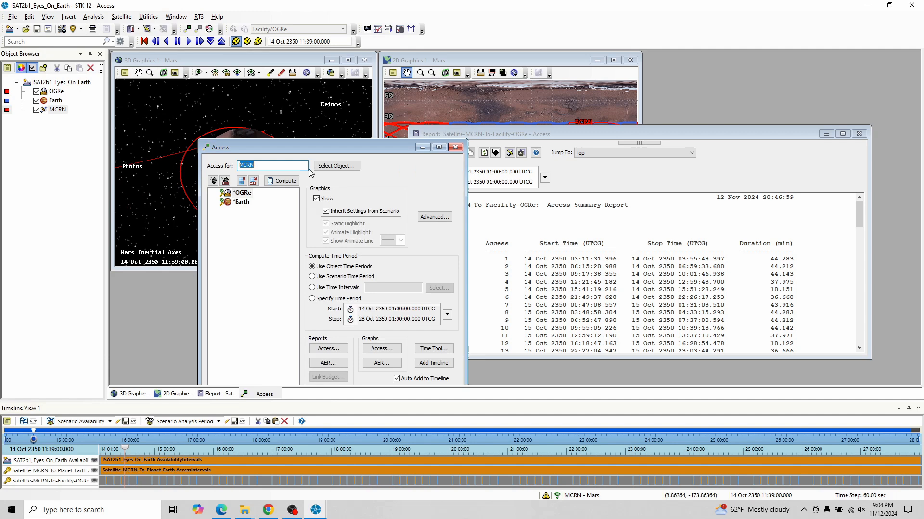
{"action": "left_click_drag", "start_coordinate": [324, 146], "coordinate": [358, 74]}
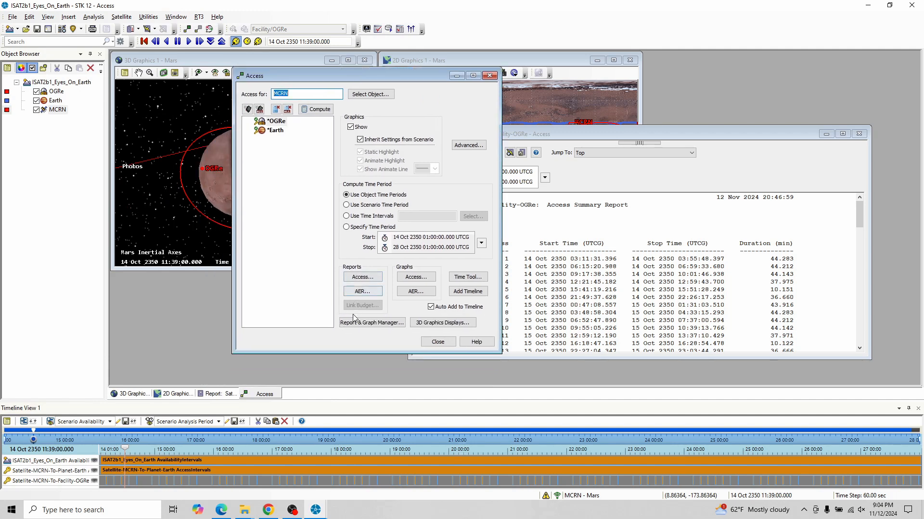
{"action": "left_click", "coordinate": [360, 327]}
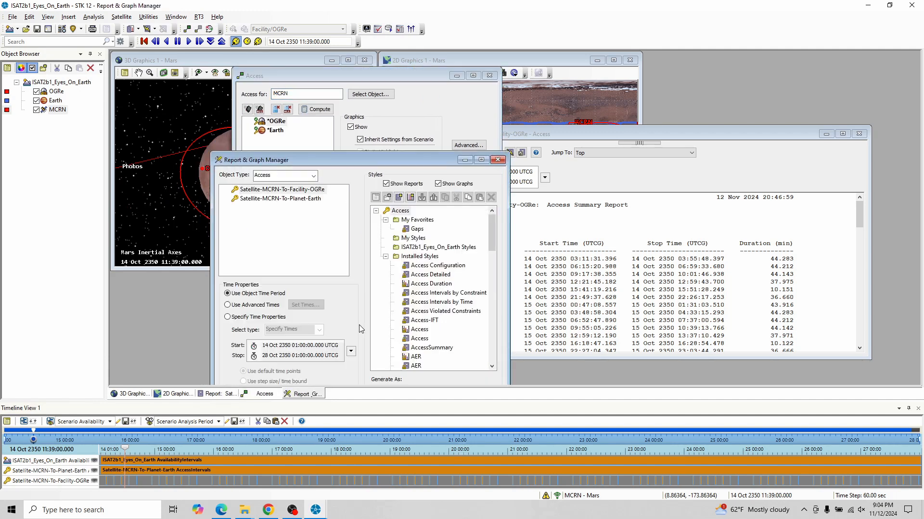
{"action": "double_click", "coordinate": [417, 229]}
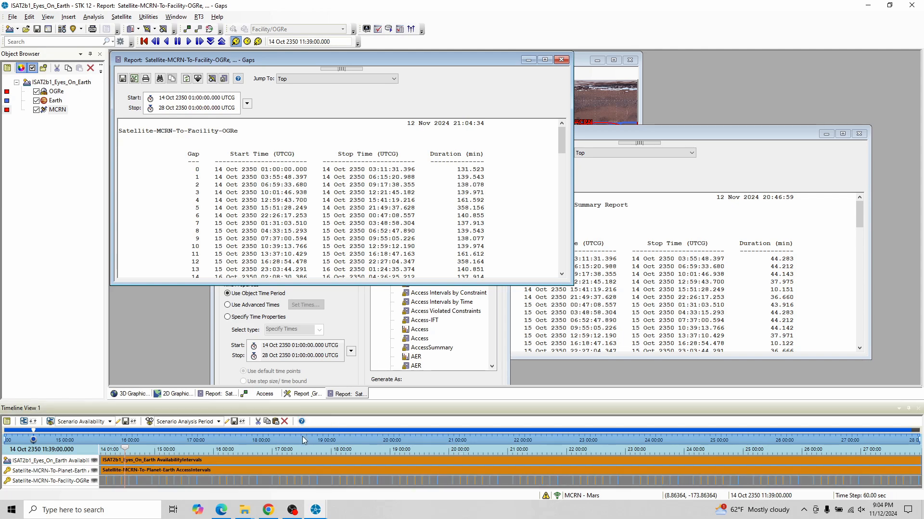
Return to the Google Sheets workbook and fill the gap formula from G3 down through G97
{"action": "left_click", "coordinate": [268, 513]}
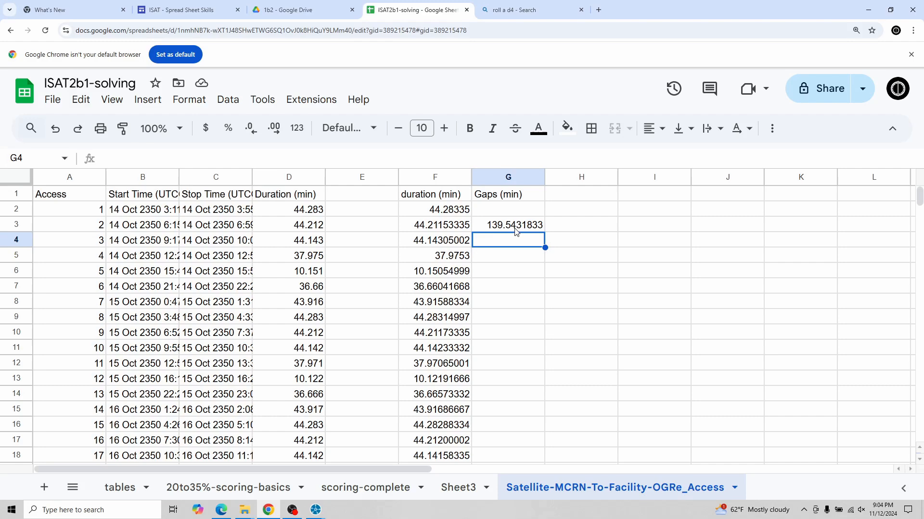
{"action": "left_click", "coordinate": [535, 229]}
{"action": "left_click_drag", "start_coordinate": [546, 232], "coordinate": [526, 275]}
{"action": "scroll", "coordinate": [524, 307], "scroll_direction": "up", "scroll_amount": 20}
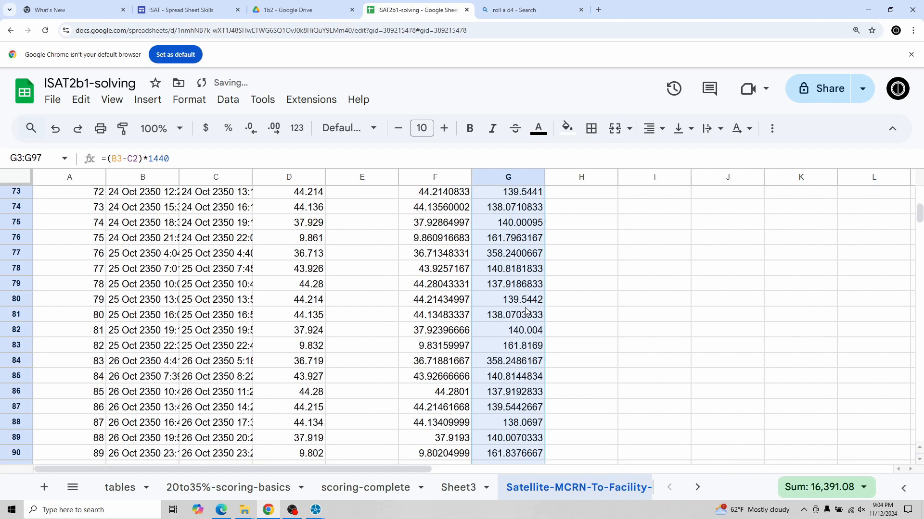
{"action": "scroll", "coordinate": [524, 308], "scroll_direction": "up", "scroll_amount": 4}
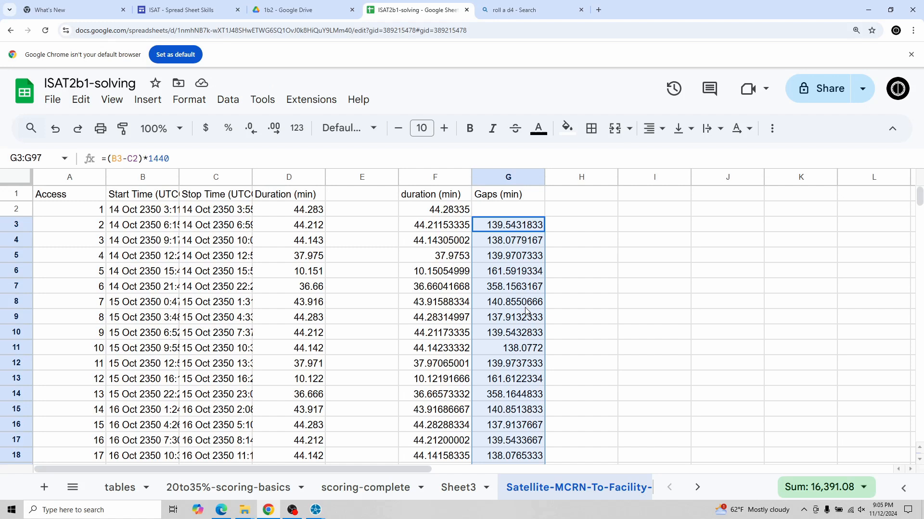
Examine how the gap in G3 relates to the access start and stop times, and why G2 is left empty
{"action": "left_click", "coordinate": [227, 226]}
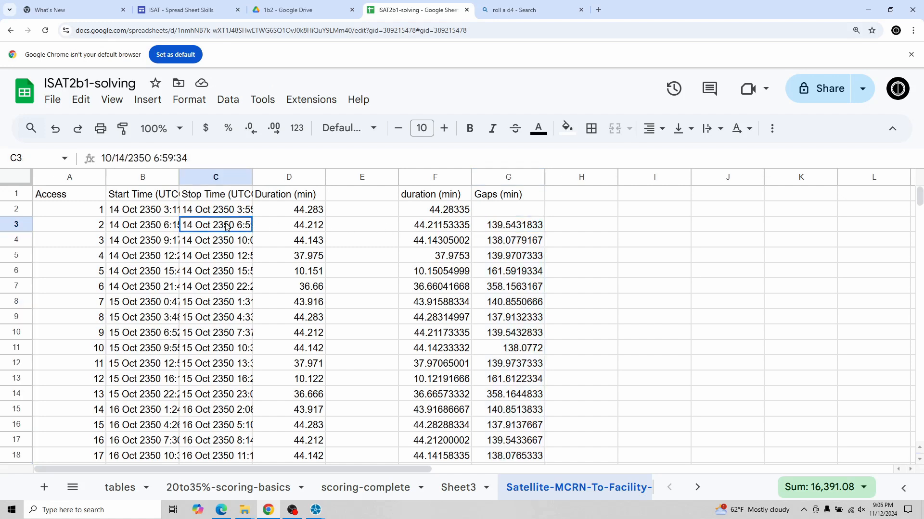
{"action": "left_click", "coordinate": [513, 228]}
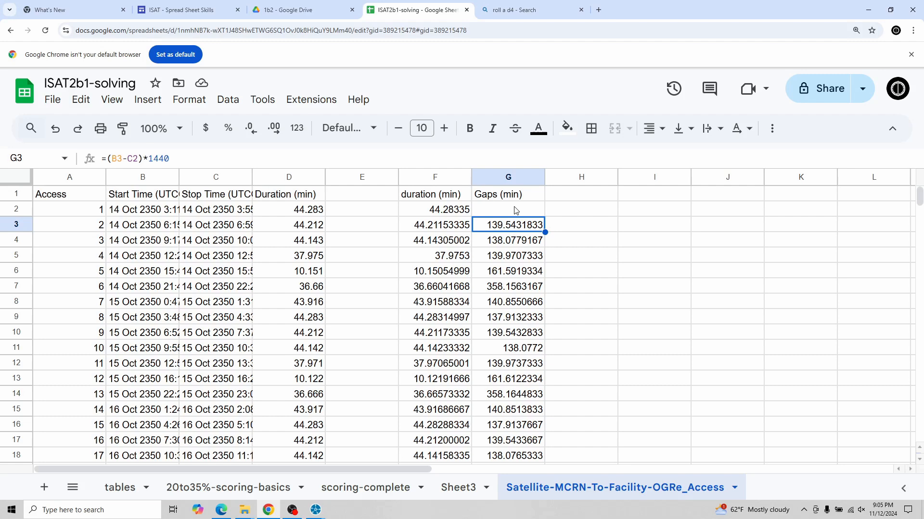
{"action": "left_click", "coordinate": [513, 209]}
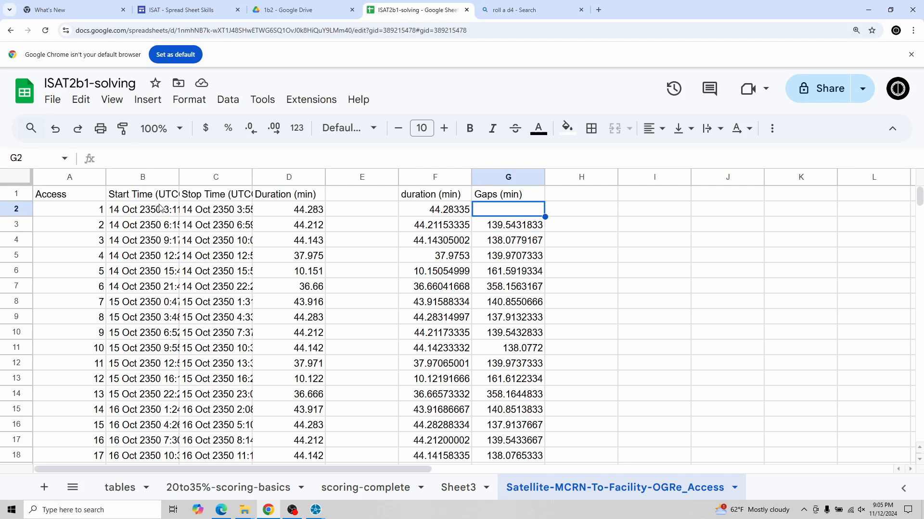
{"action": "left_click", "coordinate": [490, 229]}
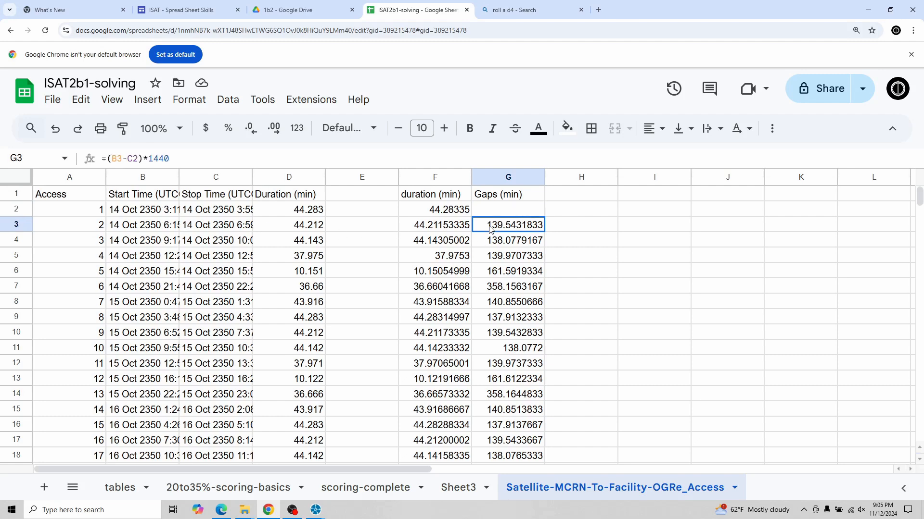
{"action": "left_click", "coordinate": [495, 212]}
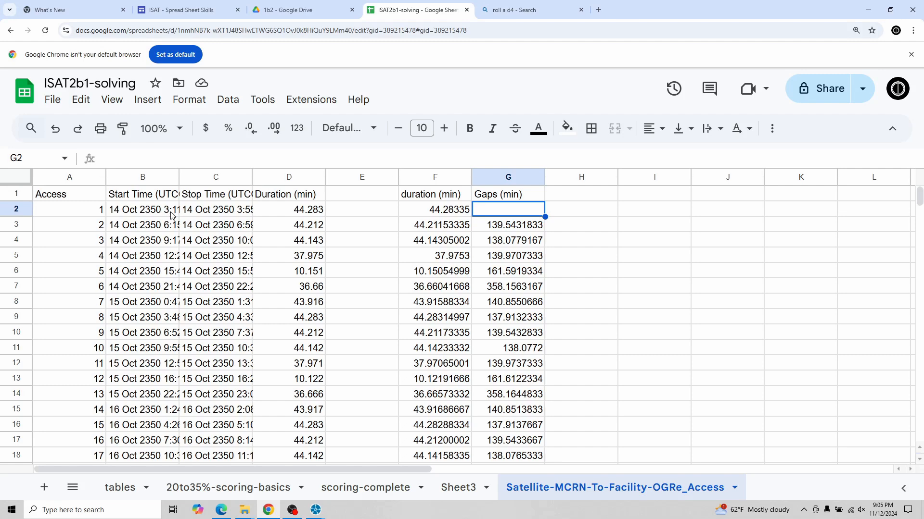
{"action": "left_click", "coordinate": [522, 227]}
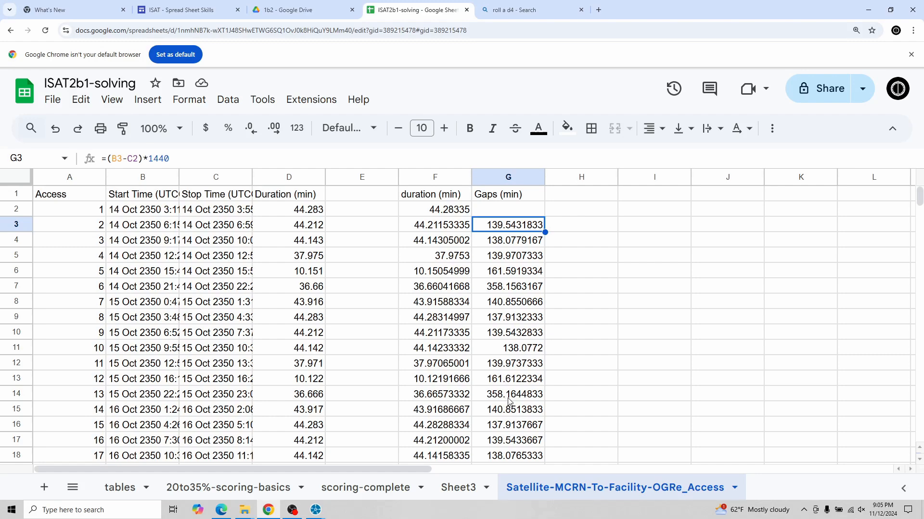
Review the gap values down column G for their repeating pattern, including the long gap in G7
{"action": "scroll", "coordinate": [506, 403], "scroll_direction": "down", "scroll_amount": 3}
{"action": "scroll", "coordinate": [519, 396], "scroll_direction": "down", "scroll_amount": 3}
{"action": "scroll", "coordinate": [519, 395], "scroll_direction": "down", "scroll_amount": 5}
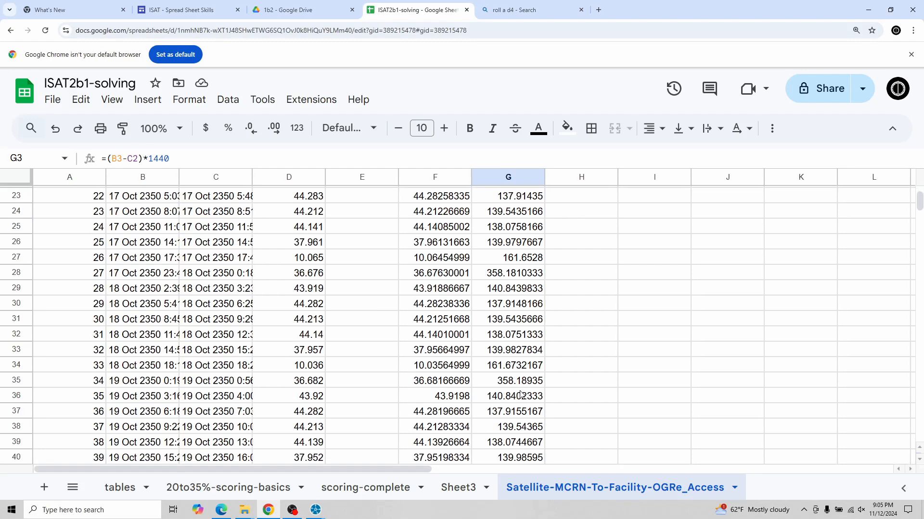
{"action": "scroll", "coordinate": [523, 393], "scroll_direction": "down", "scroll_amount": 3}
{"action": "scroll", "coordinate": [524, 393], "scroll_direction": "down", "scroll_amount": 2}
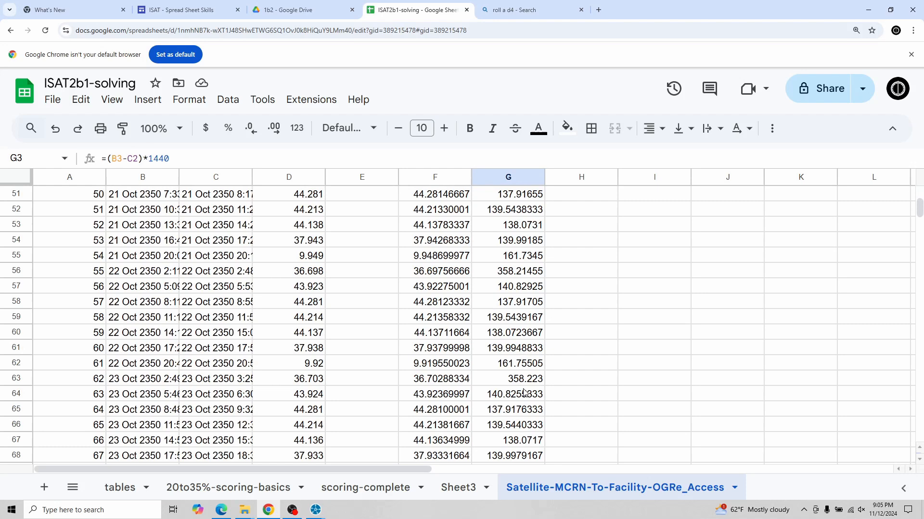
{"action": "scroll", "coordinate": [523, 393], "scroll_direction": "up", "scroll_amount": 15}
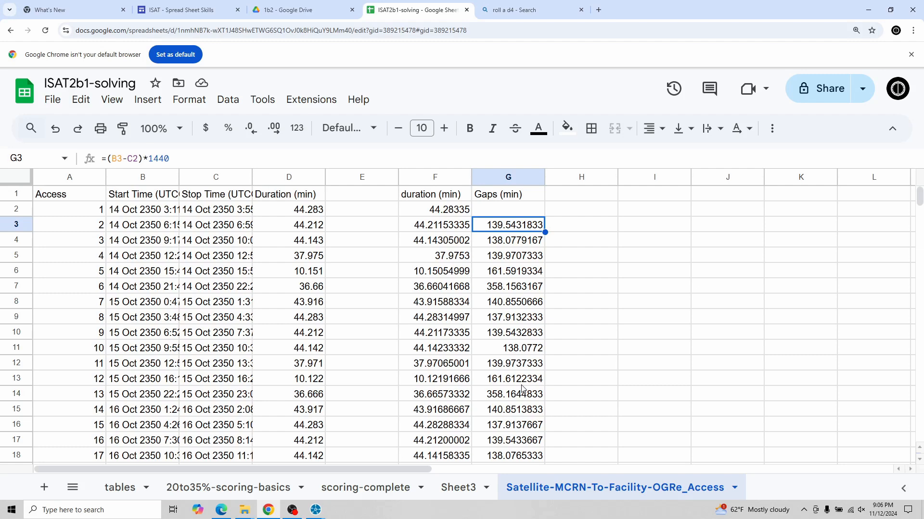
{"action": "left_click", "coordinate": [500, 286]}
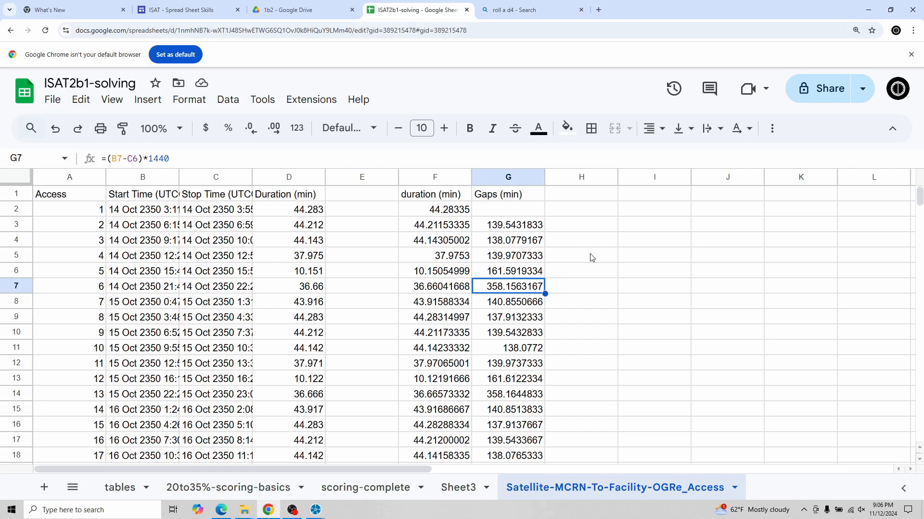
Compare gap lengths in column G with the first few access durations in column F
{"action": "left_click", "coordinate": [499, 229]}
{"action": "left_click", "coordinate": [500, 260]}
{"action": "left_click", "coordinate": [501, 289]}
{"action": "left_click", "coordinate": [501, 337]}
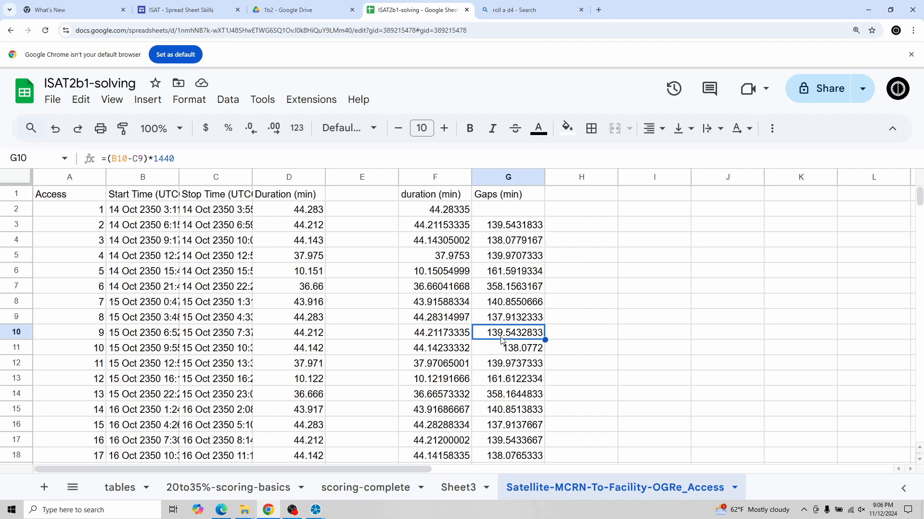
{"action": "left_click", "coordinate": [448, 211]}
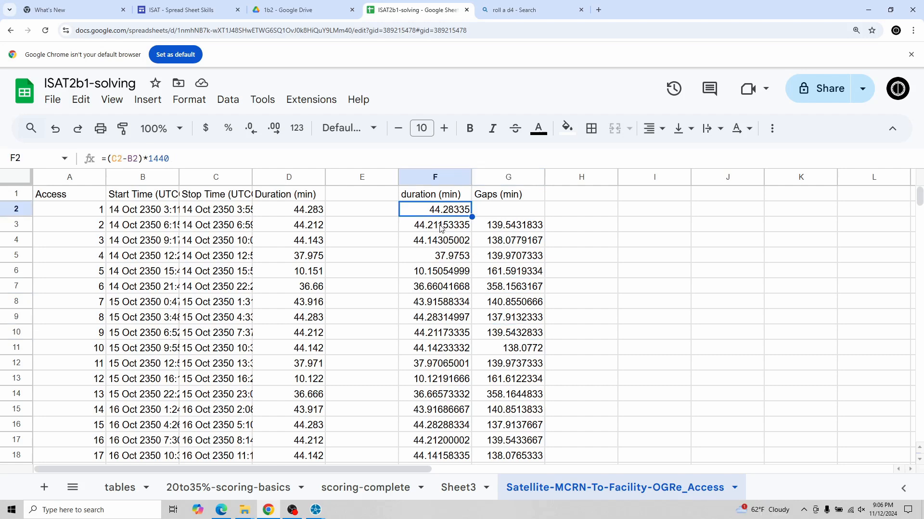
{"action": "left_click", "coordinate": [441, 227]}
{"action": "left_click", "coordinate": [441, 242]}
{"action": "left_click", "coordinate": [441, 257]}
{"action": "left_click", "coordinate": [440, 275]}
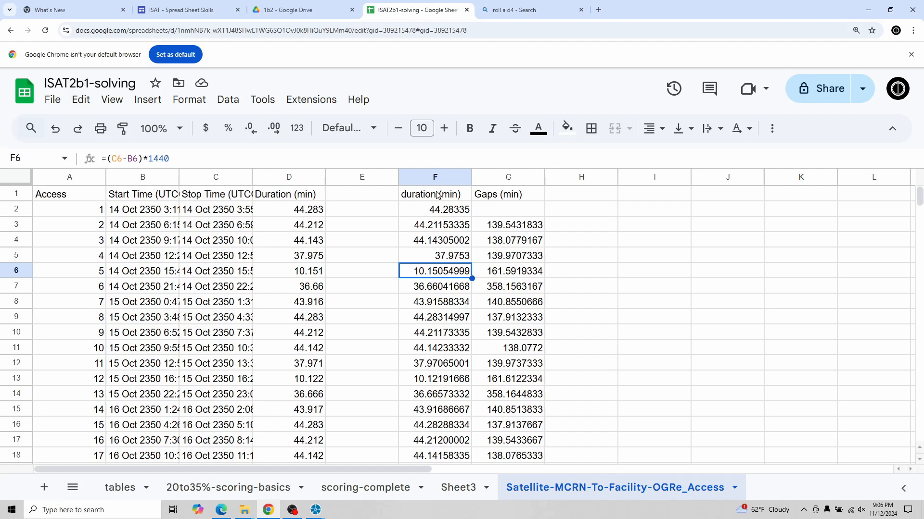
{"action": "left_click", "coordinate": [432, 213]}
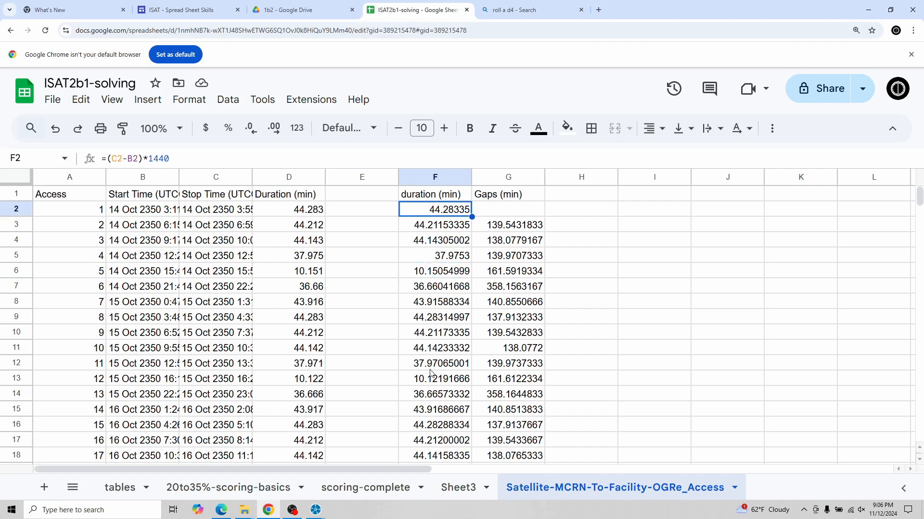
{"action": "left_click", "coordinate": [504, 228]}
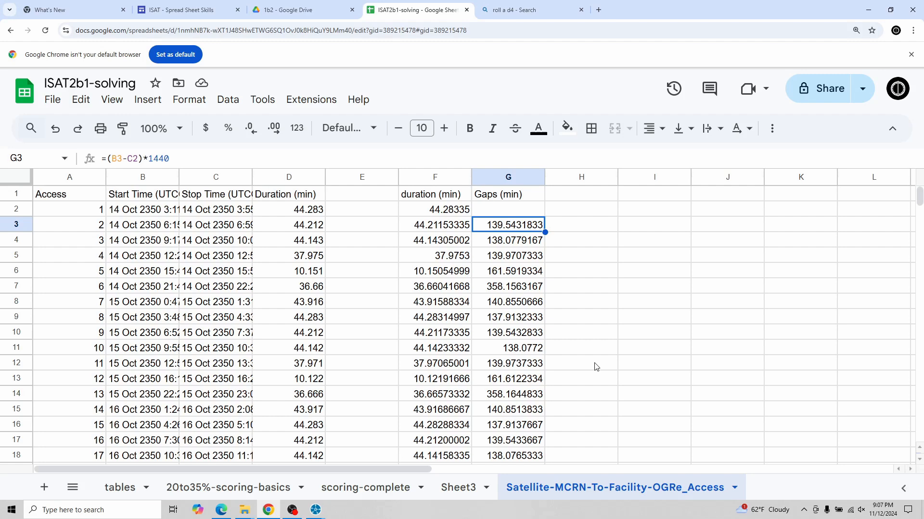
Open Sheet3, examine ISAT's orbit around the OU and CerroTololo facilities in STK's ISAT1b2_Relay_Delayed scenario, and return to the sheet
{"action": "left_click", "coordinate": [471, 488]}
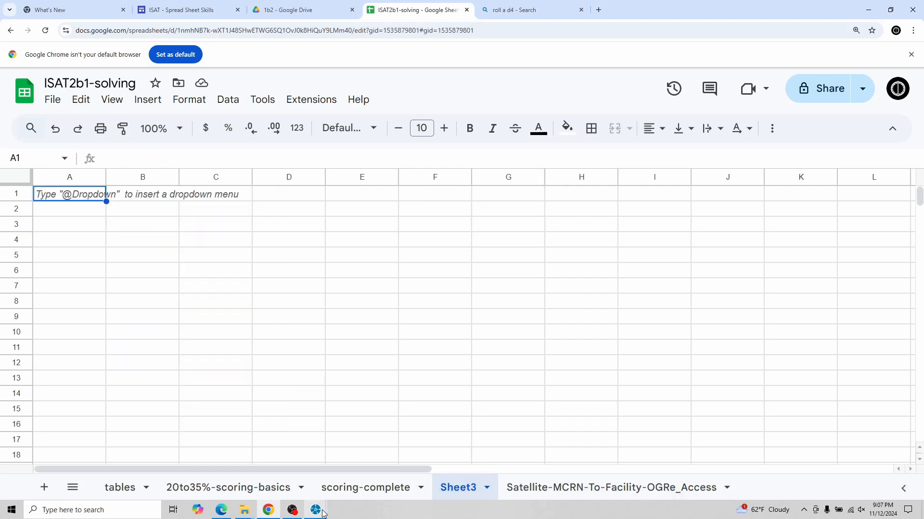
{"action": "mouse_move", "coordinate": [320, 516]}
{"action": "left_click", "coordinate": [360, 474]}
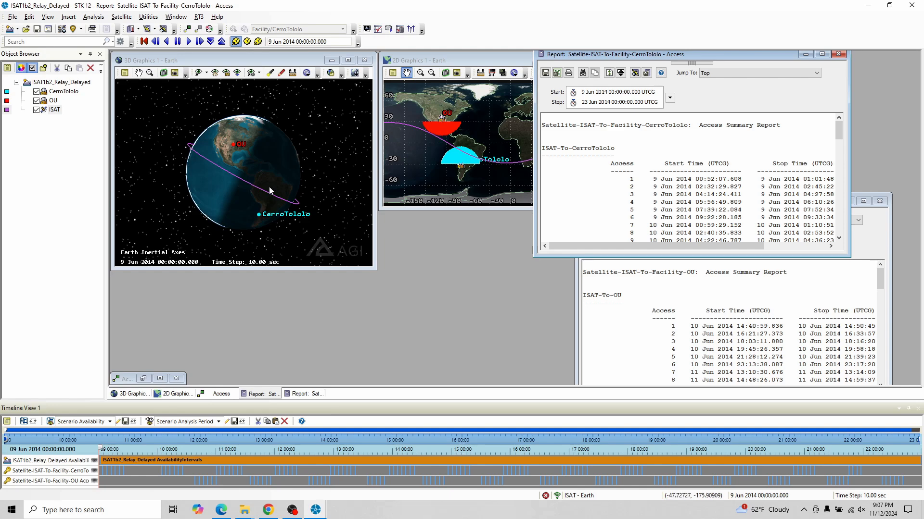
{"action": "mouse_move", "coordinate": [256, 173]}
{"action": "left_mouse_down"}
{"action": "mouse_move", "coordinate": [268, 159]}
{"action": "mouse_move", "coordinate": [238, 168]}
{"action": "left_mouse_up"}
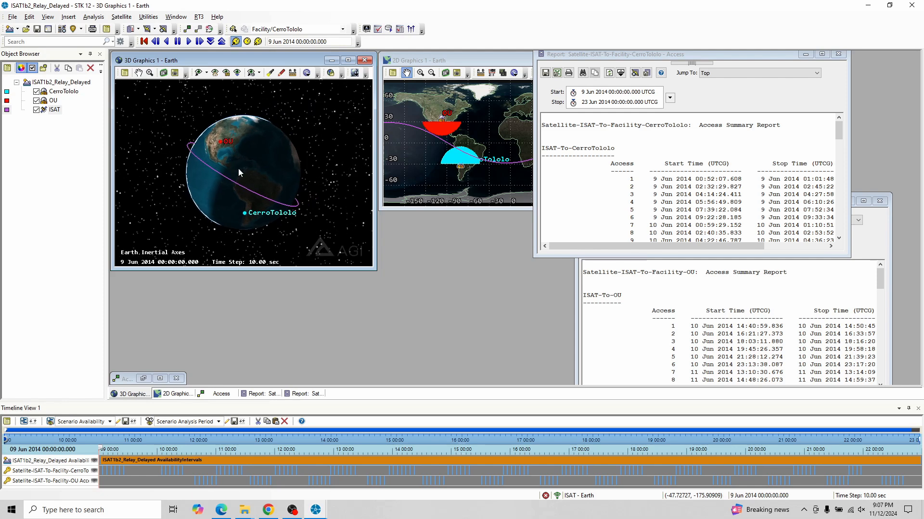
{"action": "left_click", "coordinate": [654, 55]}
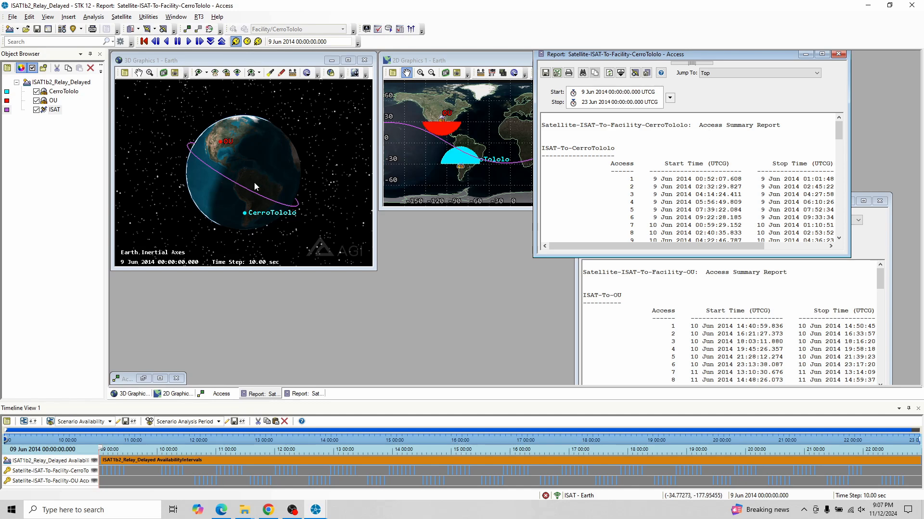
{"action": "left_click_drag", "start_coordinate": [254, 182], "coordinate": [229, 160]}
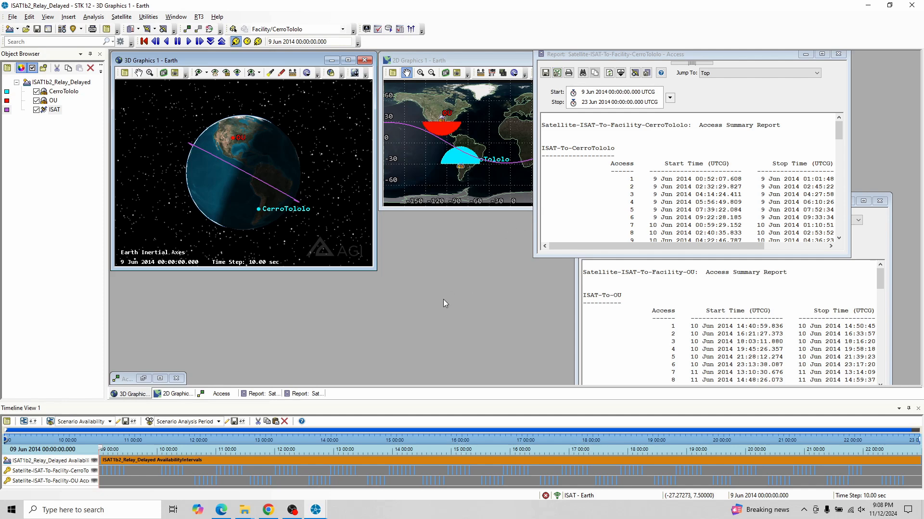
{"action": "key", "text": "alt+Tab"}
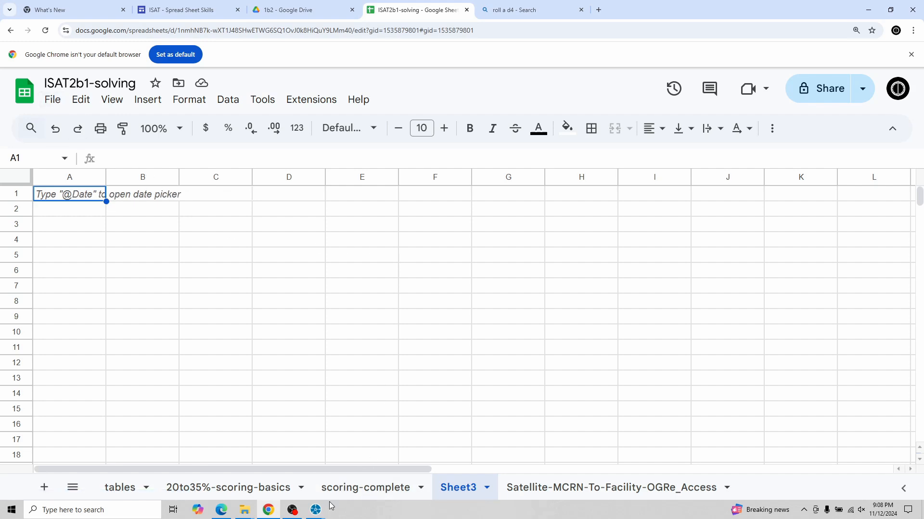
Switch to STK and arrange the CerroTololo and OU access reports side by side to compare their start, stop and duration columns
{"action": "left_click", "coordinate": [319, 514]}
{"action": "left_click", "coordinate": [356, 469]}
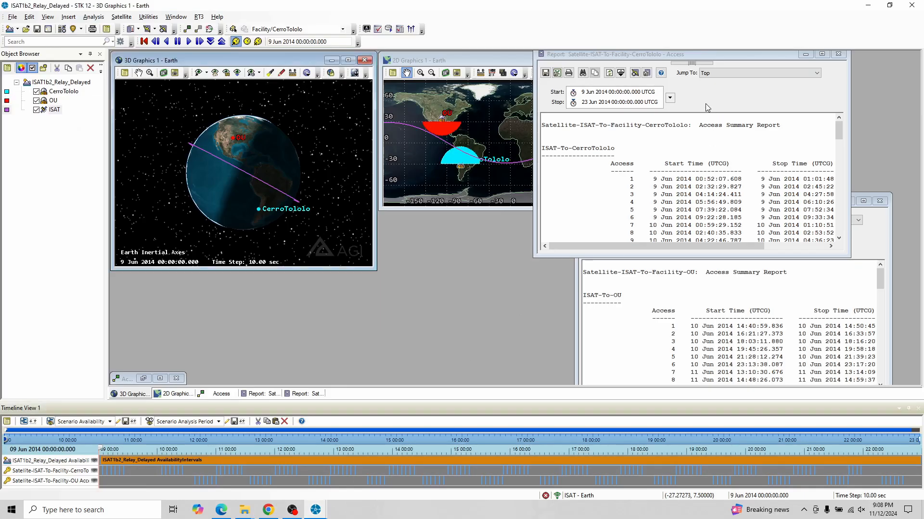
{"action": "left_click_drag", "start_coordinate": [700, 54], "coordinate": [587, 92]}
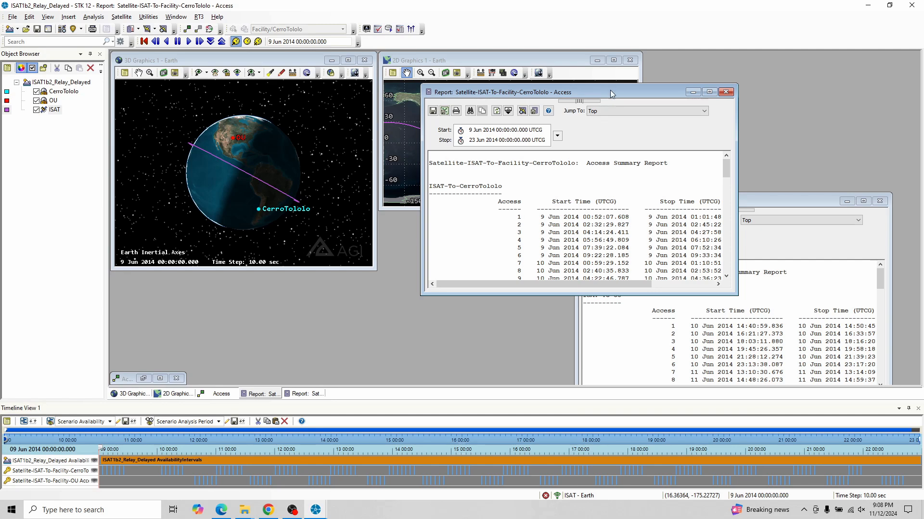
{"action": "left_click", "coordinate": [812, 203]}
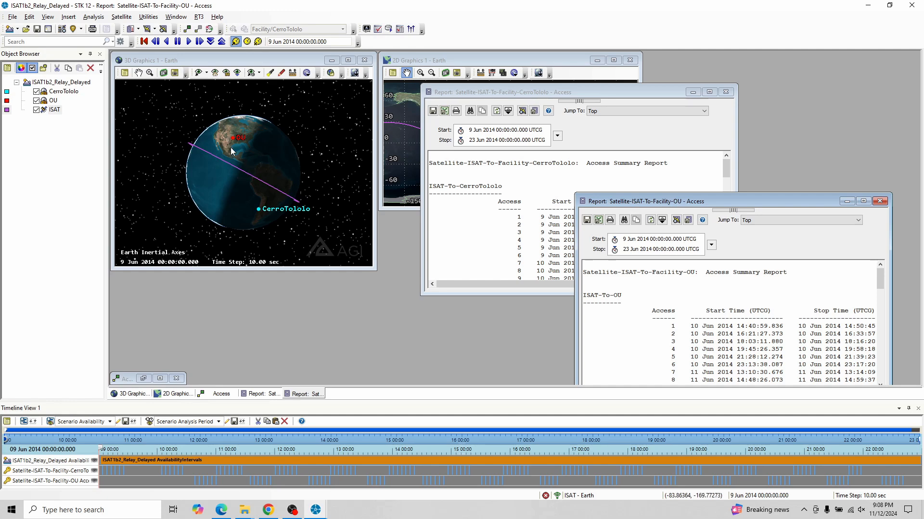
{"action": "left_click_drag", "start_coordinate": [666, 91], "coordinate": [553, 81]}
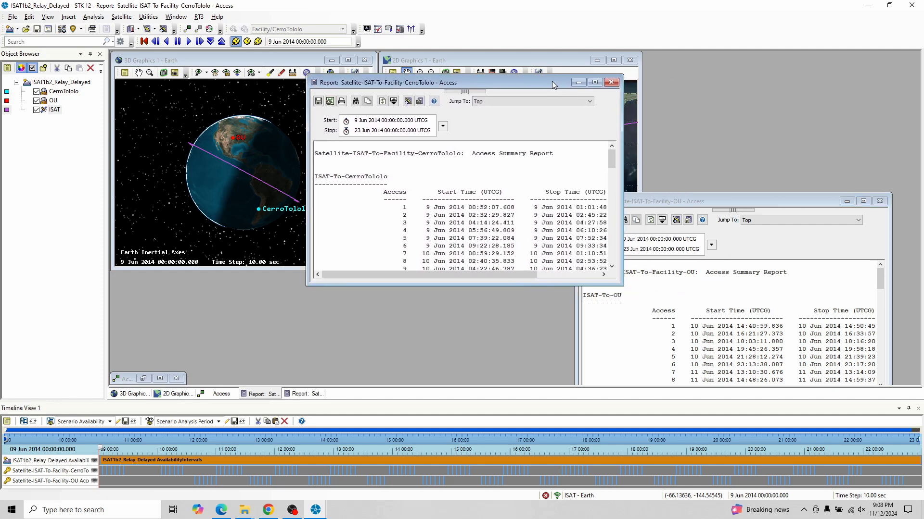
{"action": "left_click_drag", "start_coordinate": [481, 272], "coordinate": [577, 278]}
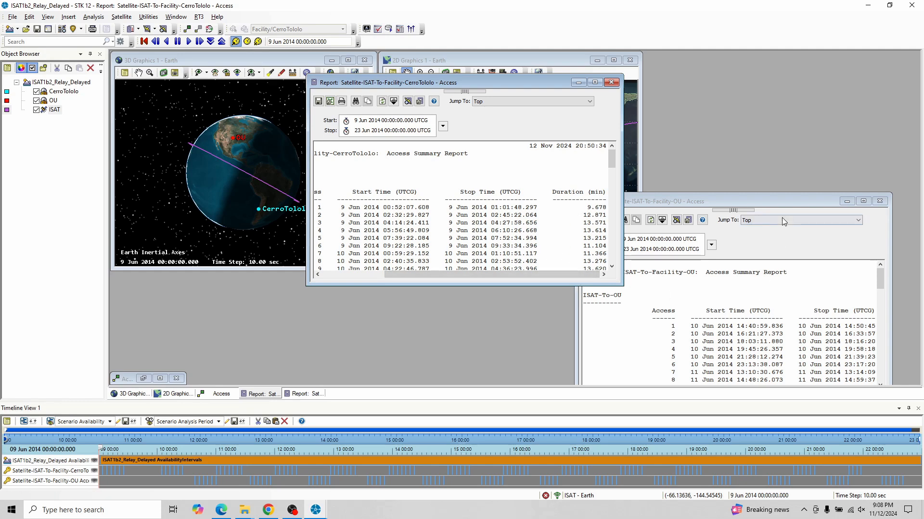
{"action": "left_click", "coordinate": [786, 202]}
{"action": "left_click_drag", "start_coordinate": [788, 195], "coordinate": [755, 131]}
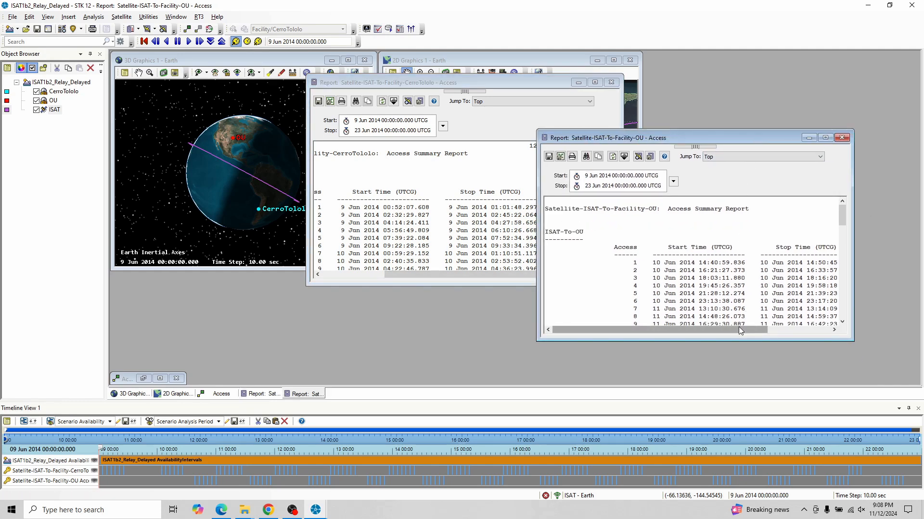
{"action": "left_click_drag", "start_coordinate": [738, 329], "coordinate": [800, 330]}
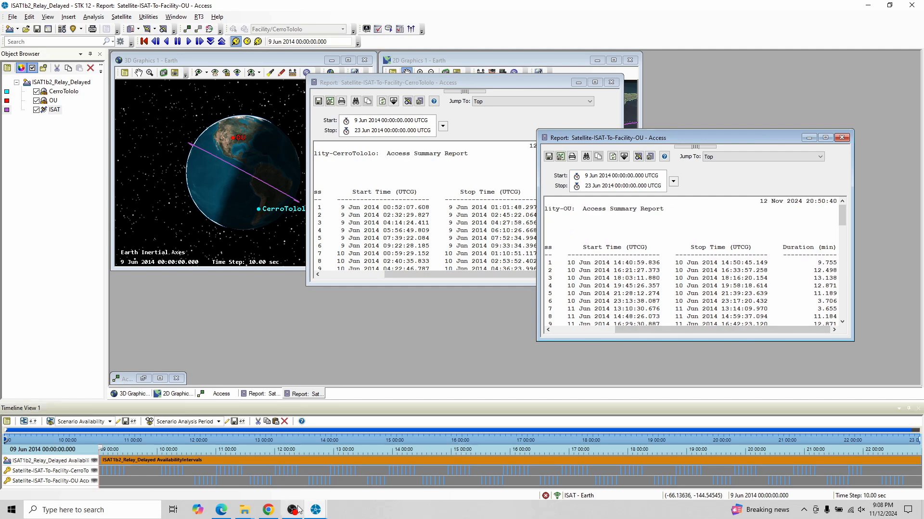
Back in the ISAT2b1-solving spreadsheet, import Satellite-ISAT-To-Facility-CerroTololo_Access.csv from the desktop ISAT1b2 folder as a new sheet
{"action": "left_click", "coordinate": [268, 510]}
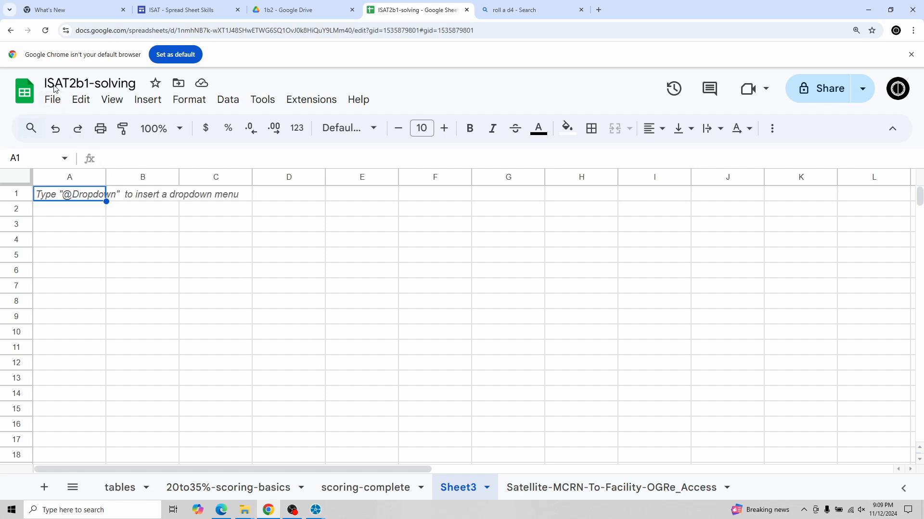
{"action": "left_click", "coordinate": [58, 102]}
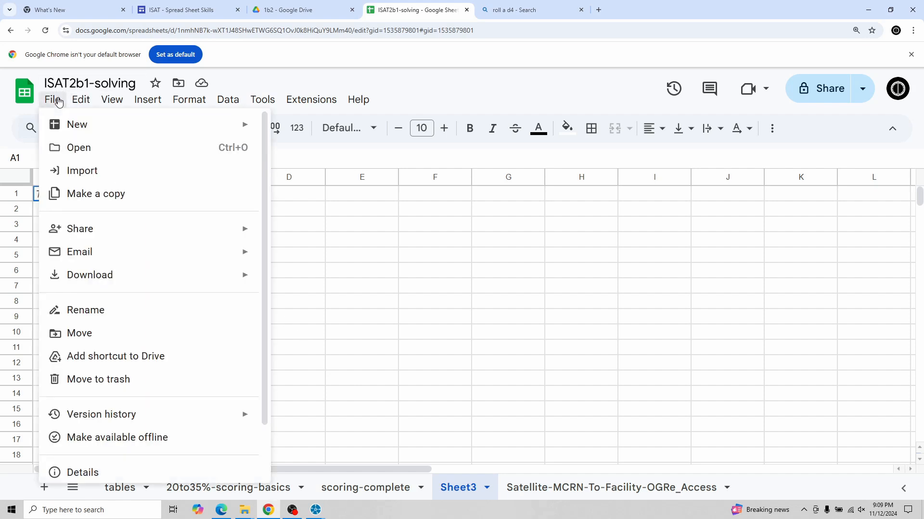
{"action": "left_click", "coordinate": [92, 178]}
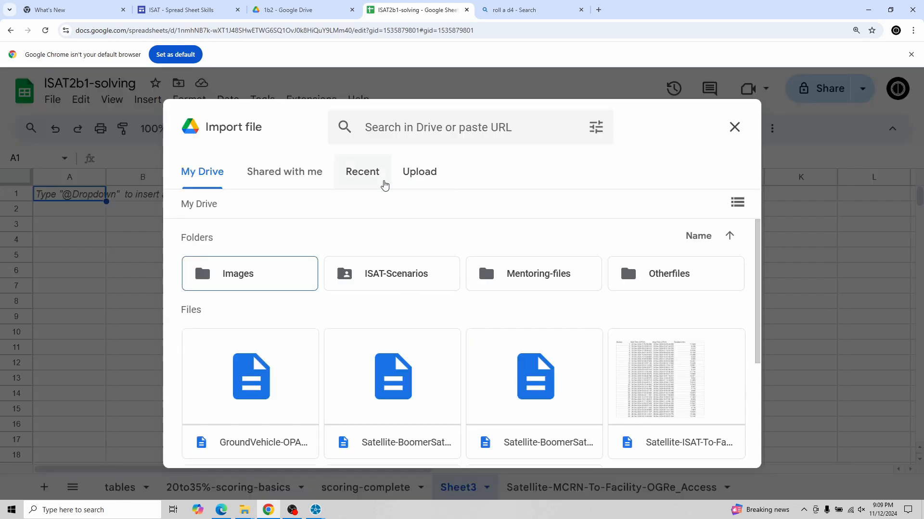
{"action": "left_click", "coordinate": [415, 176]}
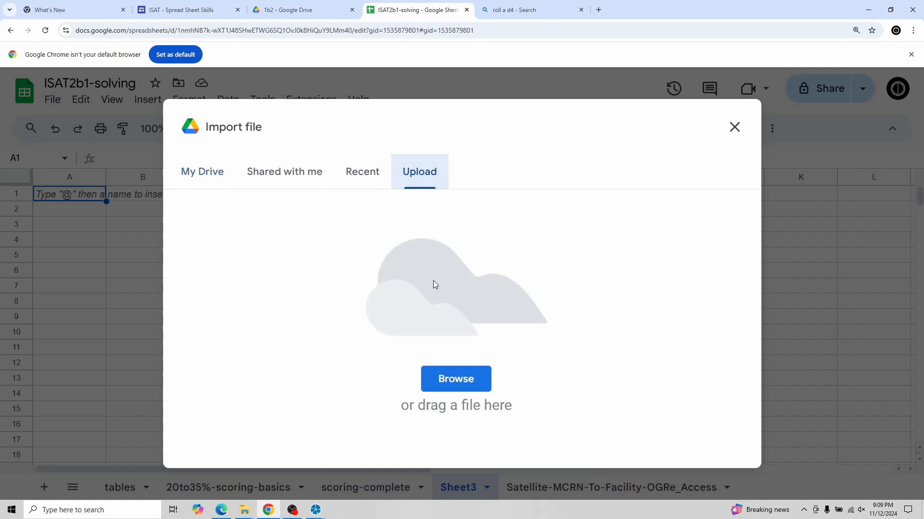
{"action": "left_click", "coordinate": [467, 385]}
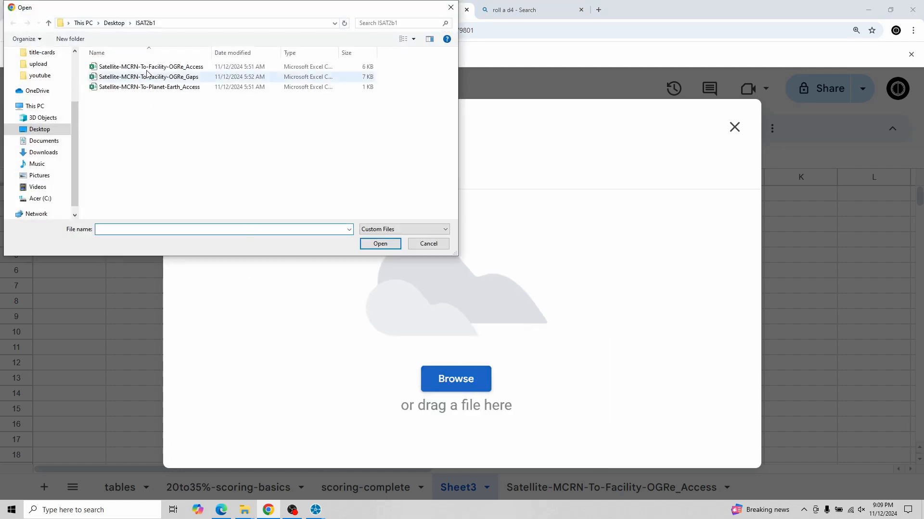
{"action": "left_click", "coordinate": [115, 24]}
{"action": "double_click", "coordinate": [125, 78]}
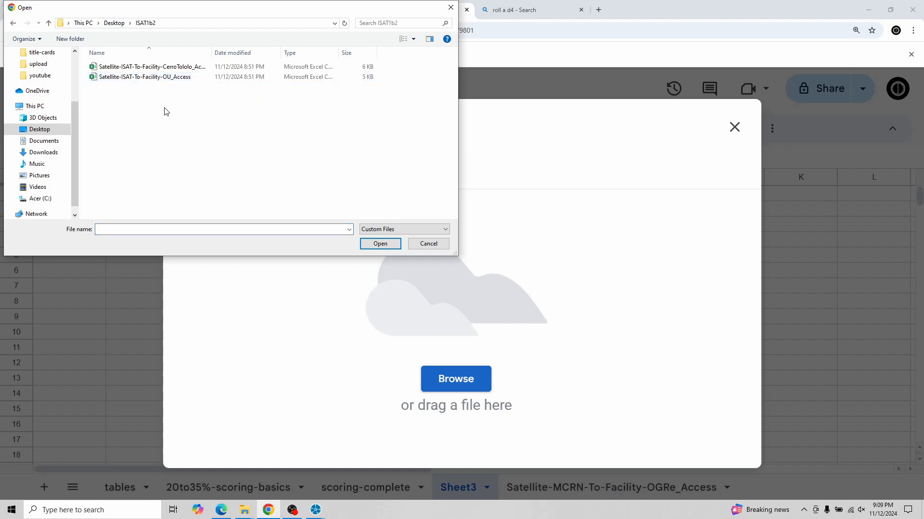
{"action": "double_click", "coordinate": [181, 72]}
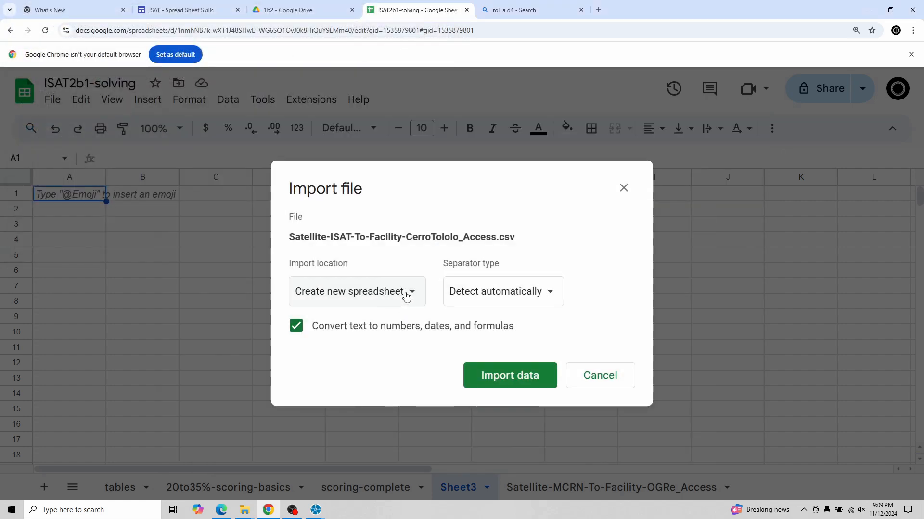
{"action": "left_click", "coordinate": [405, 294]}
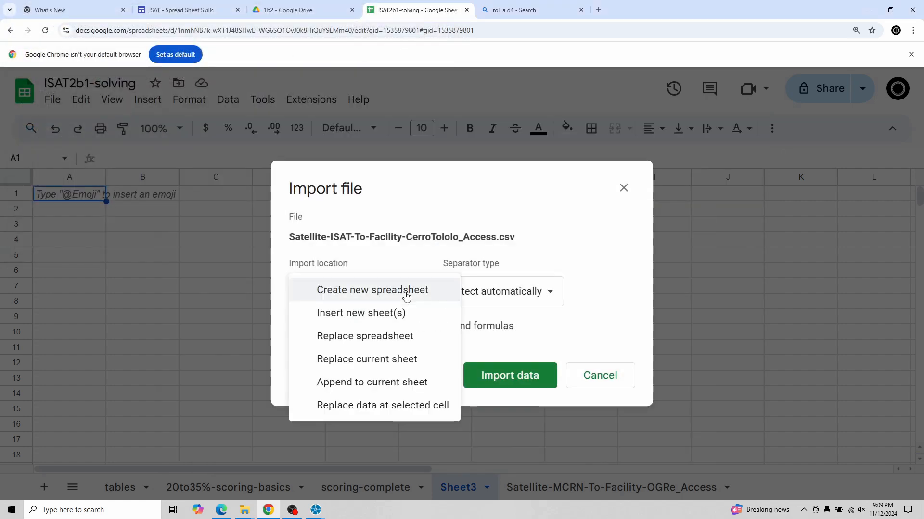
{"action": "left_click", "coordinate": [393, 318]}
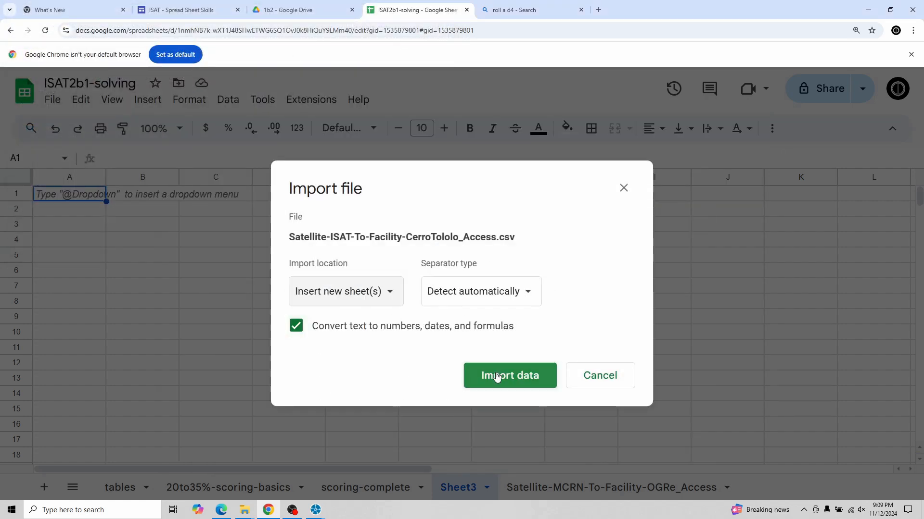
{"action": "left_click", "coordinate": [528, 377]}
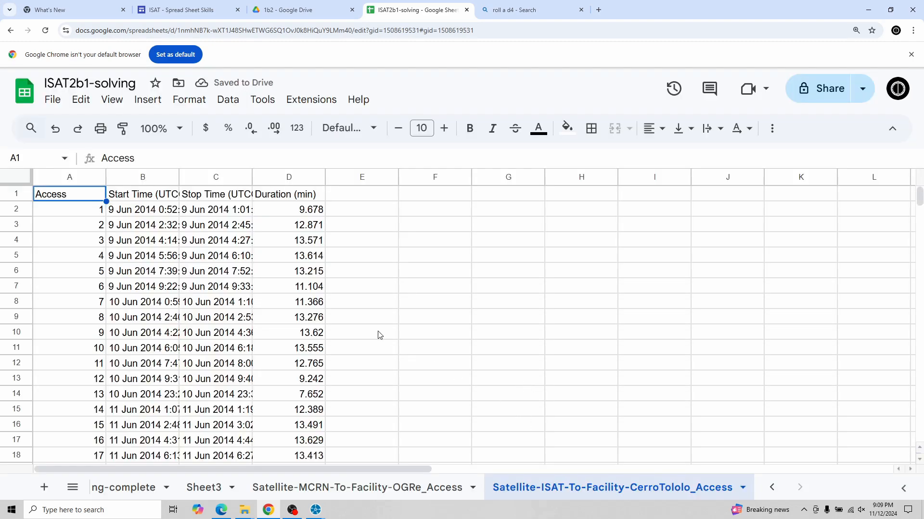
Import Satellite-ISAT-To-Facility-OU_Access.csv from the ISAT1b2 folder as another new sheet in the current spreadsheet
{"action": "left_click", "coordinate": [53, 100]}
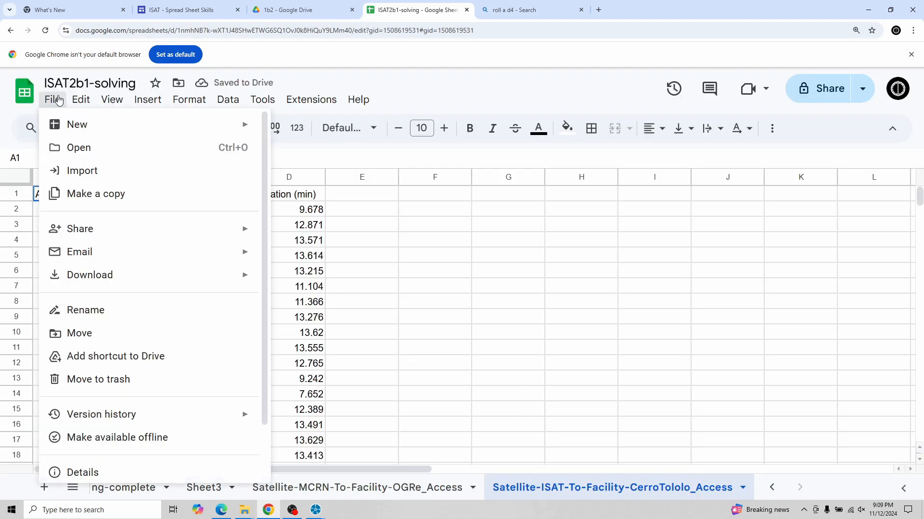
{"action": "left_click", "coordinate": [85, 176]}
{"action": "left_click", "coordinate": [422, 172]}
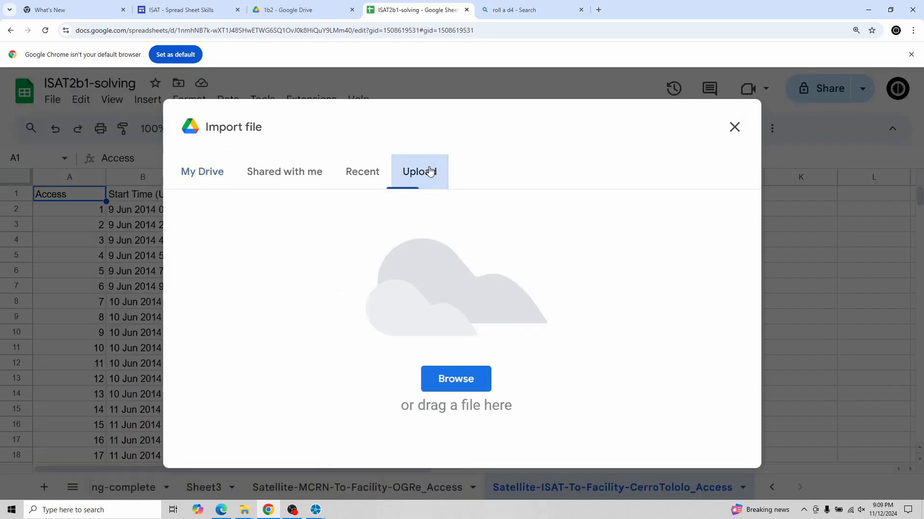
{"action": "left_click", "coordinate": [441, 382]}
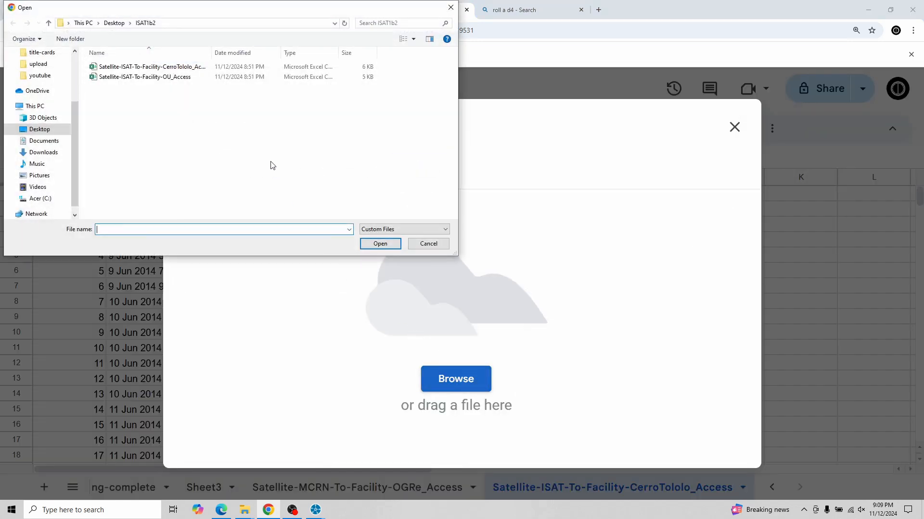
{"action": "double_click", "coordinate": [184, 79]}
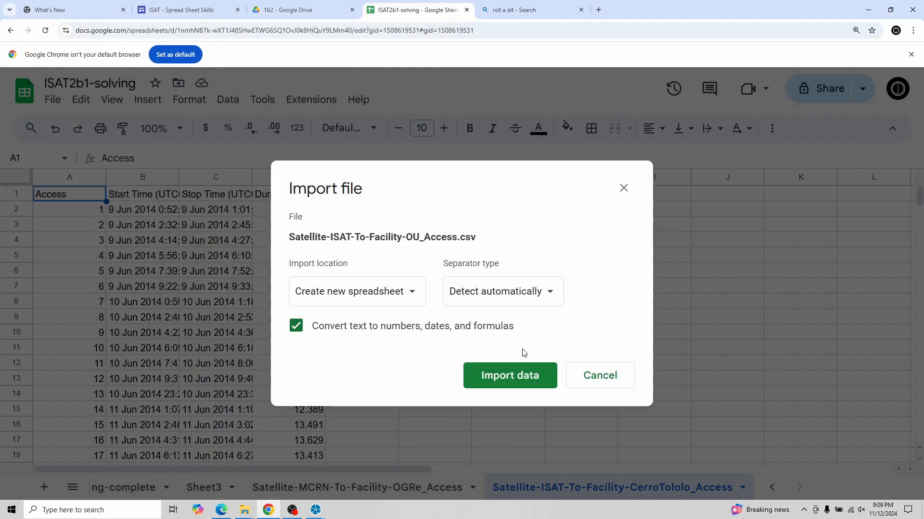
{"action": "left_click", "coordinate": [392, 292]}
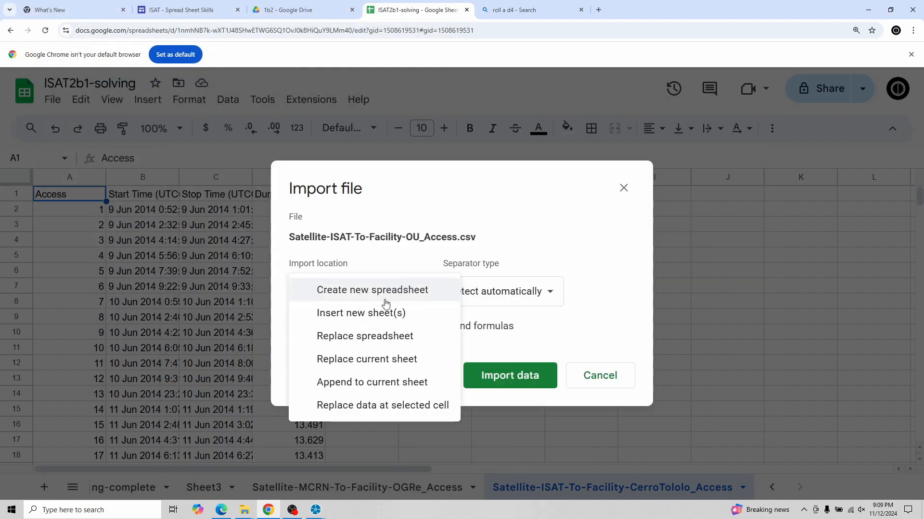
{"action": "left_click", "coordinate": [368, 315]}
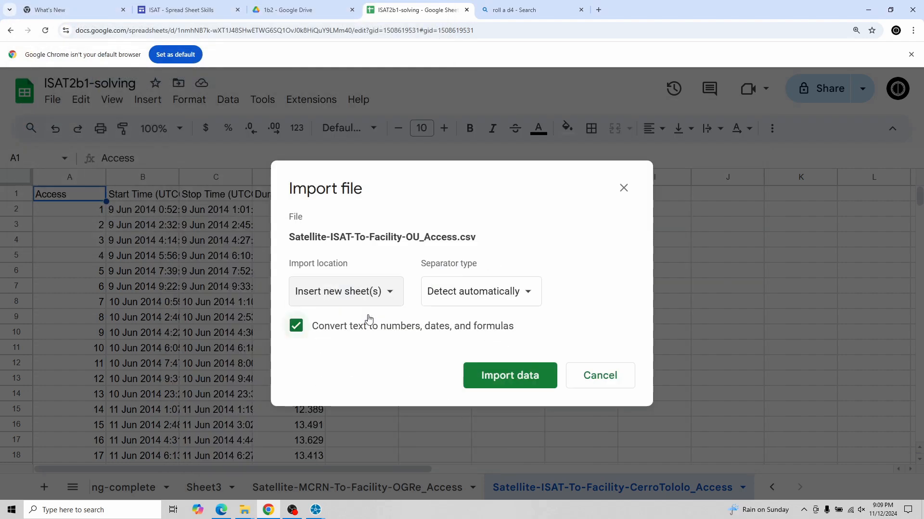
{"action": "left_click", "coordinate": [512, 377]}
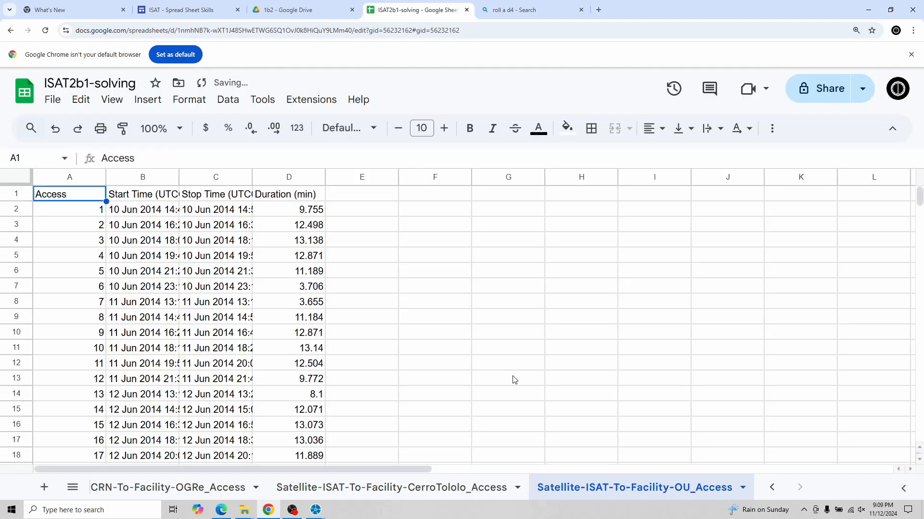
Open the Satellite-ISAT-To-Facility-CerroTololo_Access sheet and enter the header "data add?" in E1
{"action": "left_click", "coordinate": [399, 488]}
{"action": "left_click", "coordinate": [587, 486]}
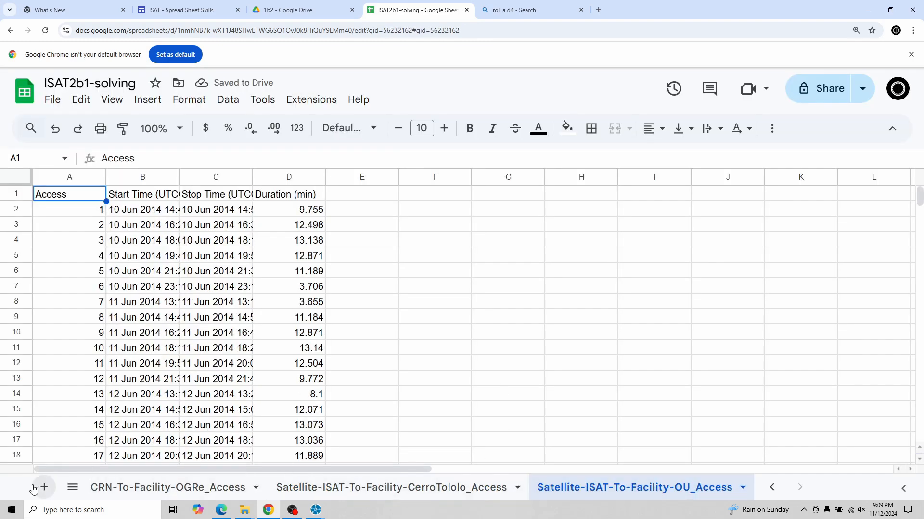
{"action": "left_click", "coordinate": [398, 487]}
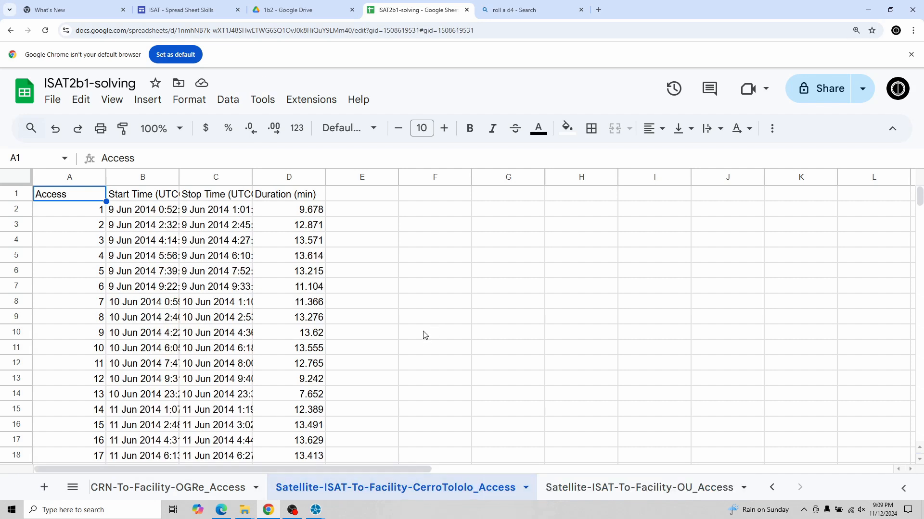
{"action": "left_click", "coordinate": [387, 197]}
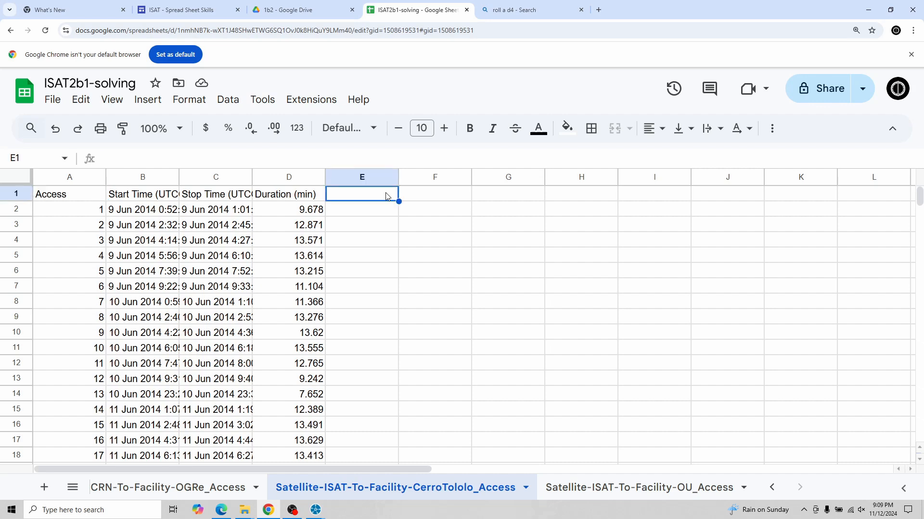
{"action": "type", "text": "data add?"}
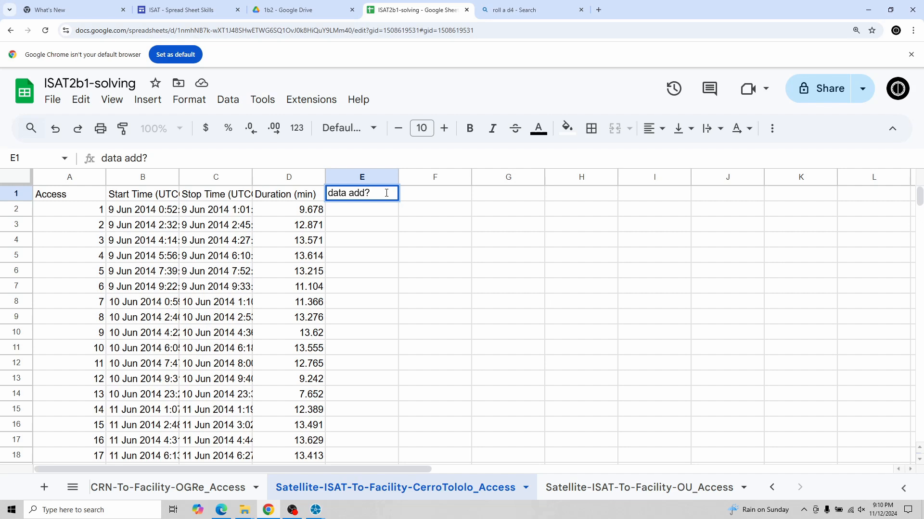
{"action": "key", "text": "Return"}
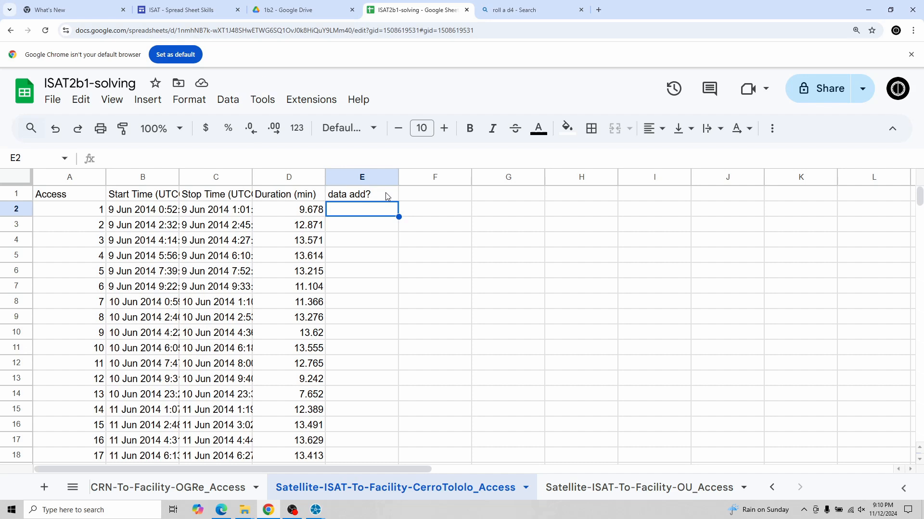
Enter 1 in E2 and fill it down the "data add?" column through E89, beside every CerroTololo access
{"action": "type", "text": "1"}
{"action": "key", "text": "Return"}
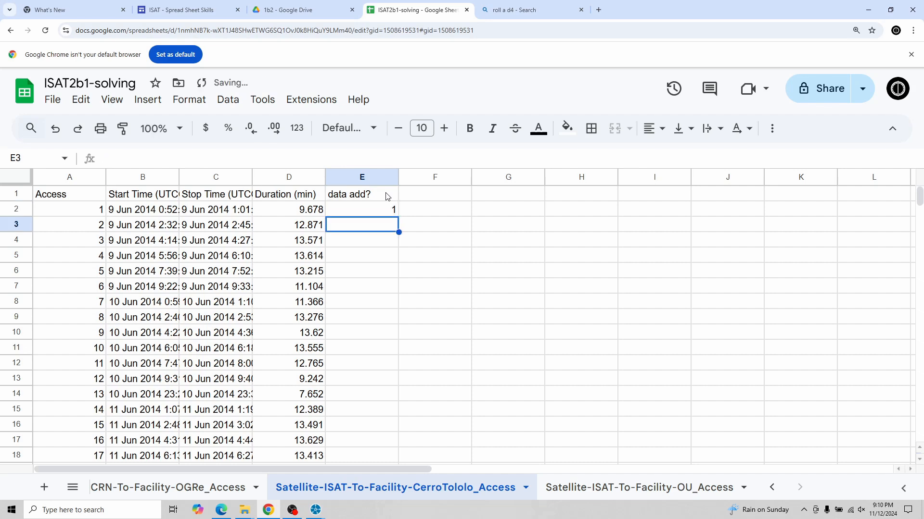
{"action": "left_click", "coordinate": [366, 214]}
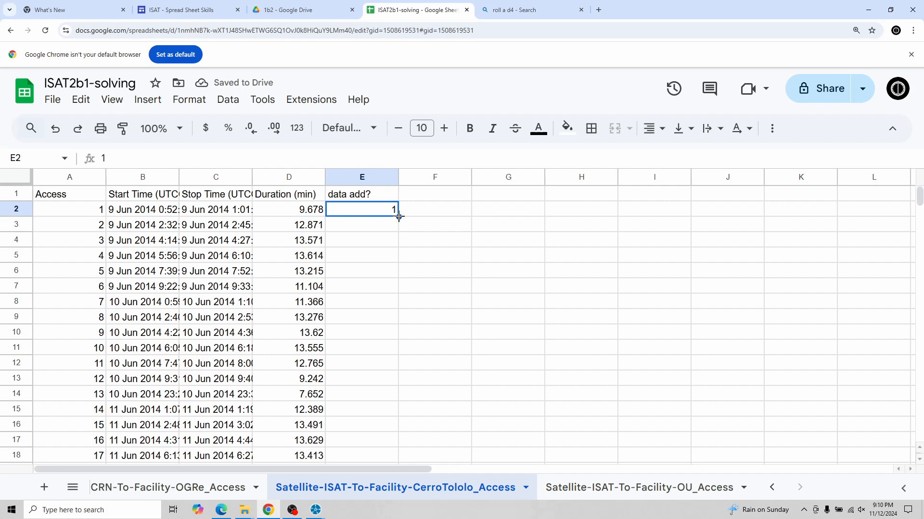
{"action": "left_click_drag", "start_coordinate": [399, 216], "coordinate": [392, 349]}
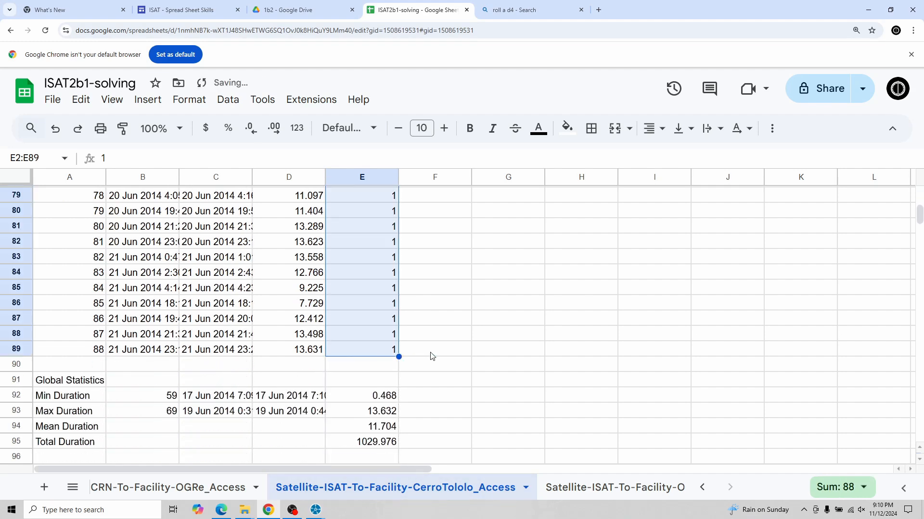
{"action": "left_click", "coordinate": [434, 355]}
Check the first CerroTololo access's full start and stop times in B2 and C2
{"action": "scroll", "coordinate": [435, 359], "scroll_direction": "up", "scroll_amount": 20}
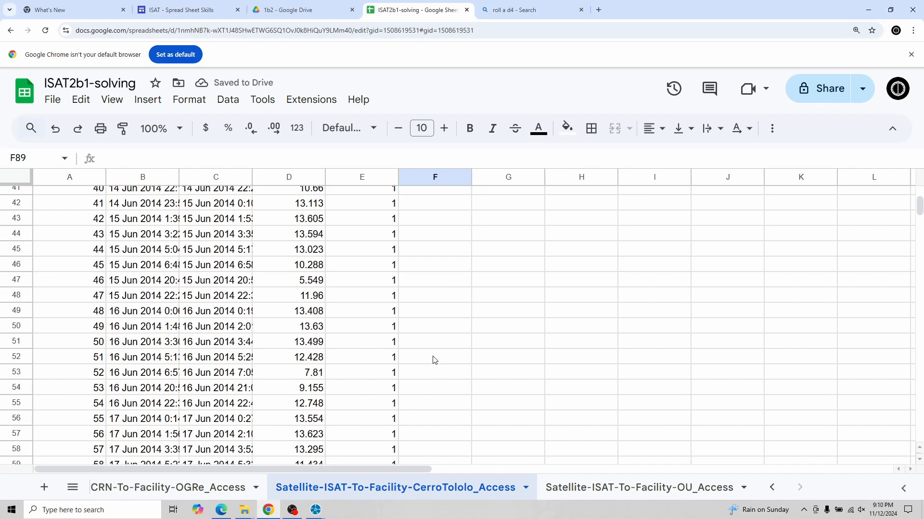
{"action": "scroll", "coordinate": [435, 360], "scroll_direction": "up", "scroll_amount": 5}
{"action": "left_click", "coordinate": [128, 212]}
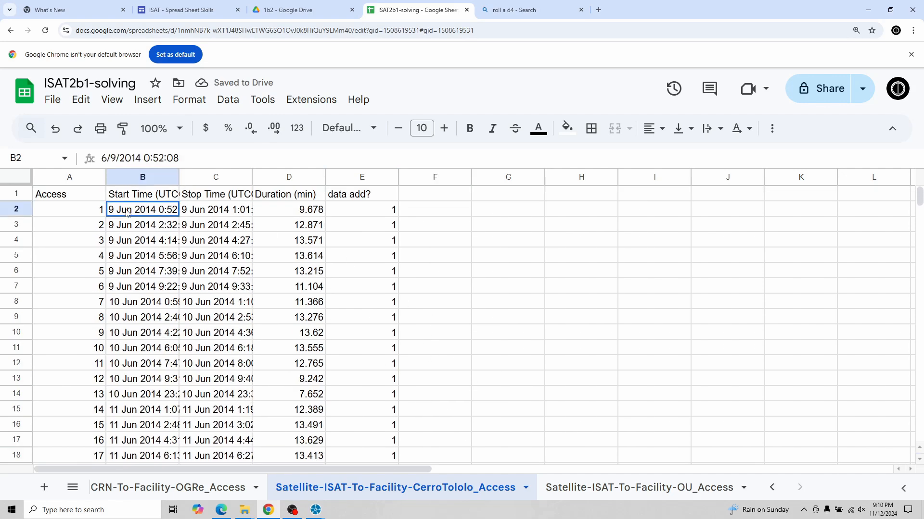
{"action": "left_click", "coordinate": [202, 212]}
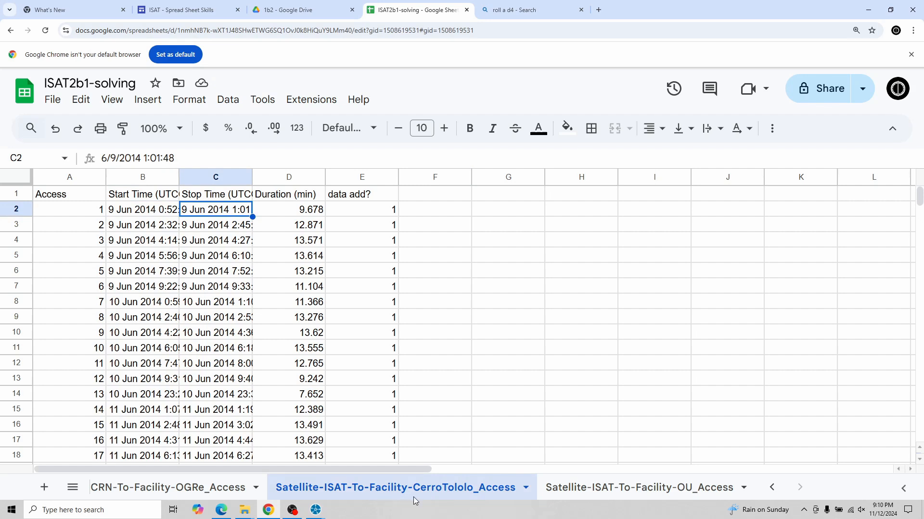
Open the Satellite-ISAT-To-Facility-OU_Access sheet and enter the header "data add?" in E1
{"action": "left_click", "coordinate": [356, 212]}
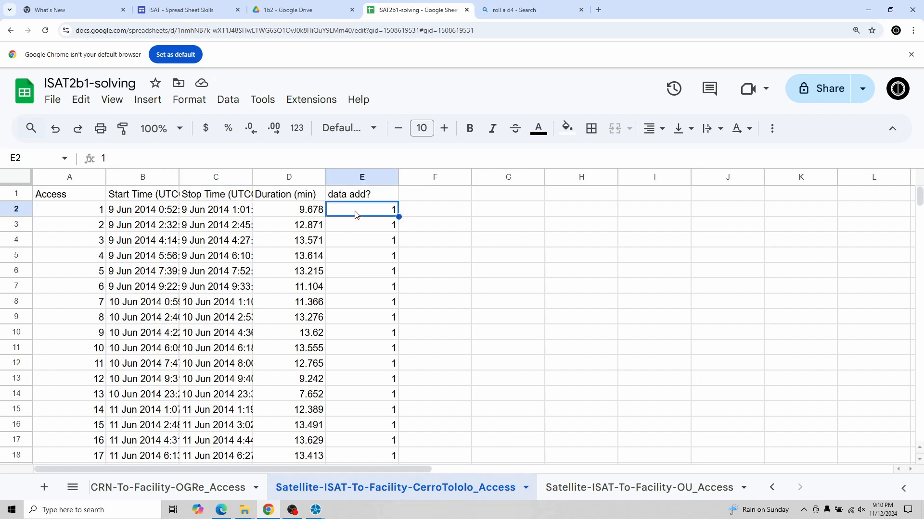
{"action": "left_click", "coordinate": [607, 485]}
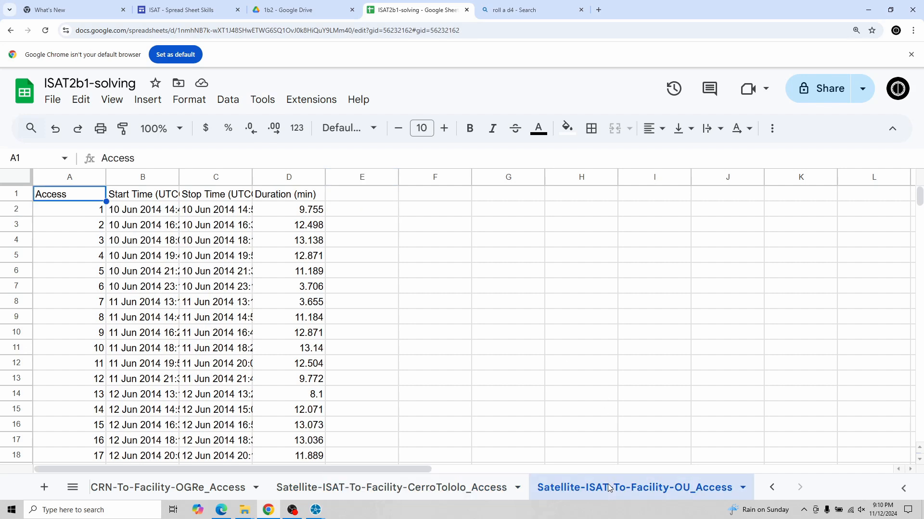
{"action": "left_click", "coordinate": [373, 196]}
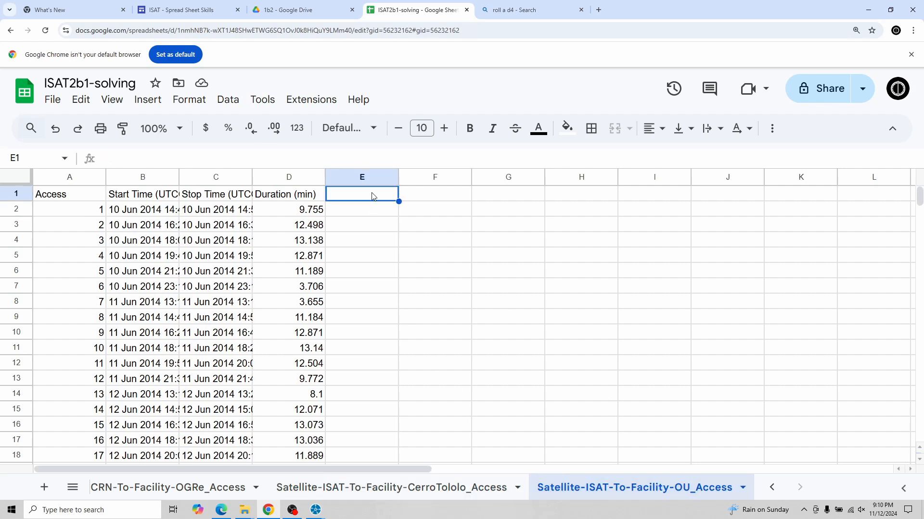
{"action": "type", "text": "d"}
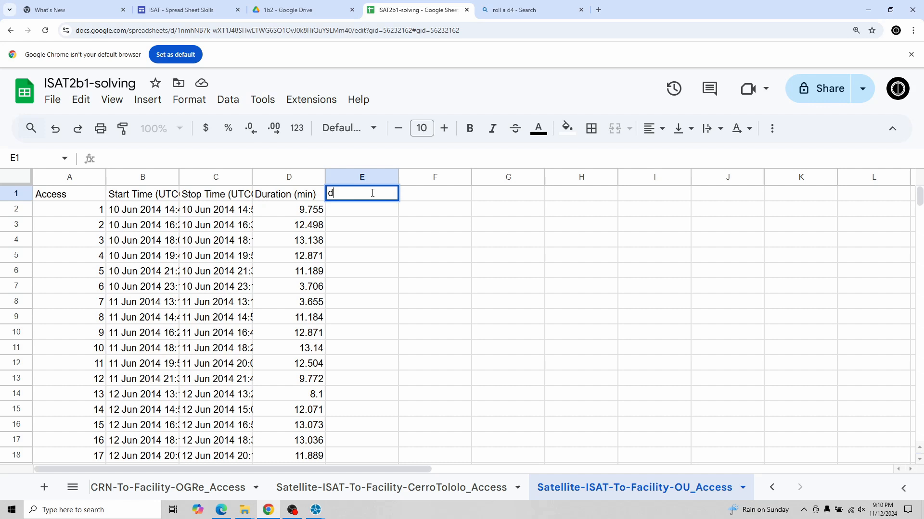
{"action": "type", "text": "ata add?"}
{"action": "key", "text": "Return"}
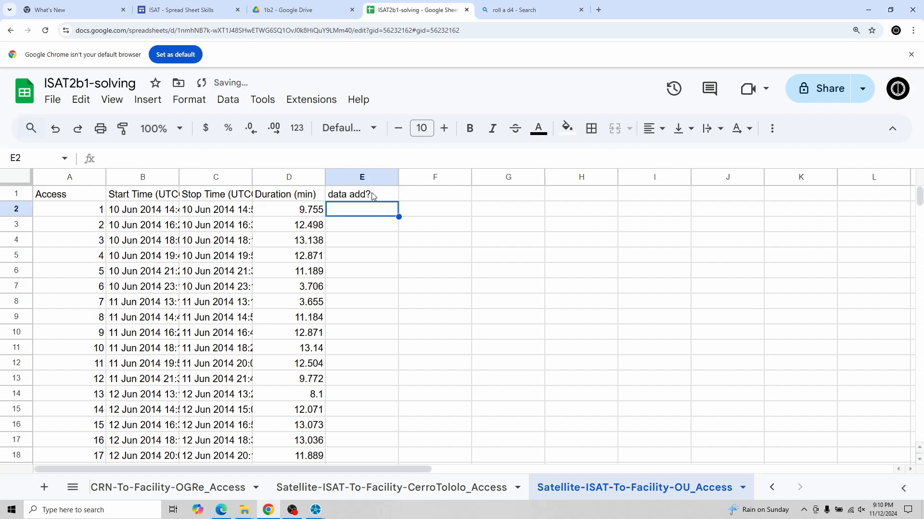
Enter 0 in E2 and fill it down the "data add?" column through E76, beside every OU access
{"action": "type", "text": "0"}
{"action": "key", "text": "Return"}
{"action": "key", "text": "Up"}
{"action": "left_click_drag", "start_coordinate": [399, 218], "coordinate": [397, 354]}
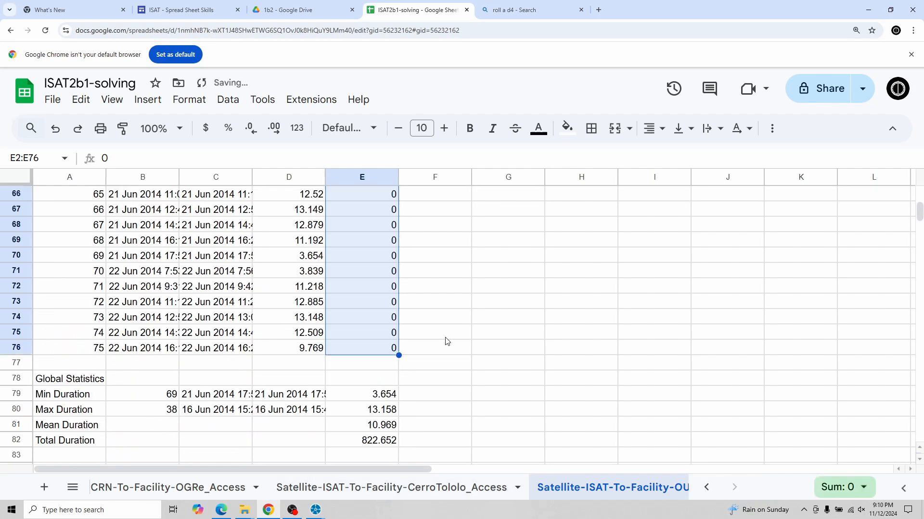
{"action": "scroll", "coordinate": [446, 341], "scroll_direction": "up", "scroll_amount": 20}
{"action": "scroll", "coordinate": [445, 340], "scroll_direction": "up", "scroll_amount": 1}
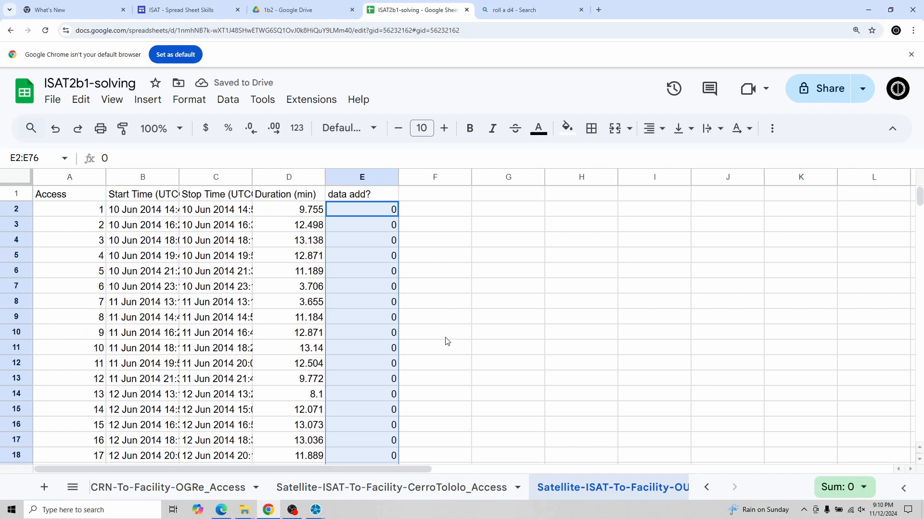
Add a blank sheet to the spreadsheet and copy the CerroTololo access rows A2:E89, without the header or global statistics
{"action": "left_click", "coordinate": [44, 489]}
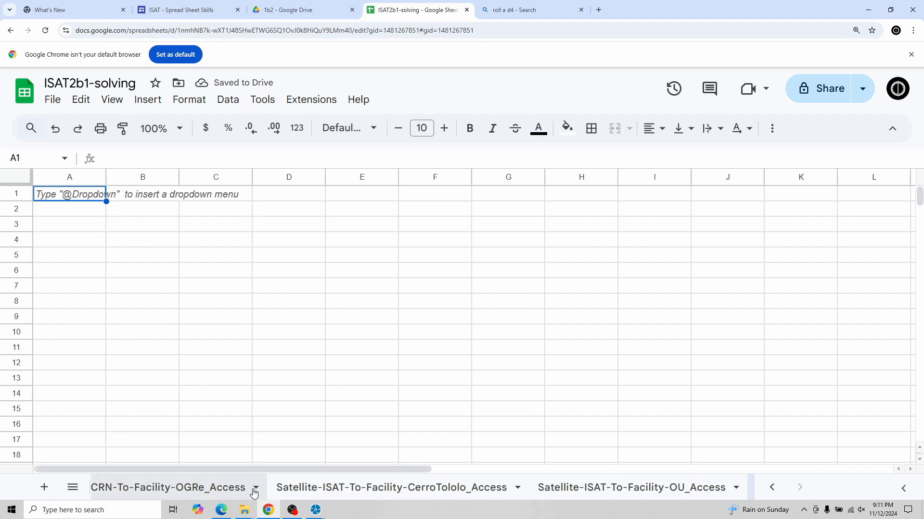
{"action": "left_click", "coordinate": [332, 489]}
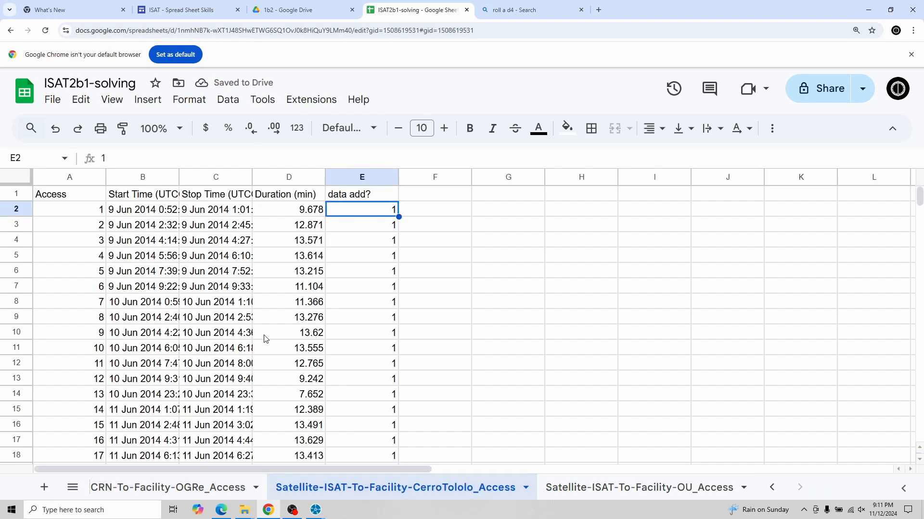
{"action": "left_click", "coordinate": [76, 211]}
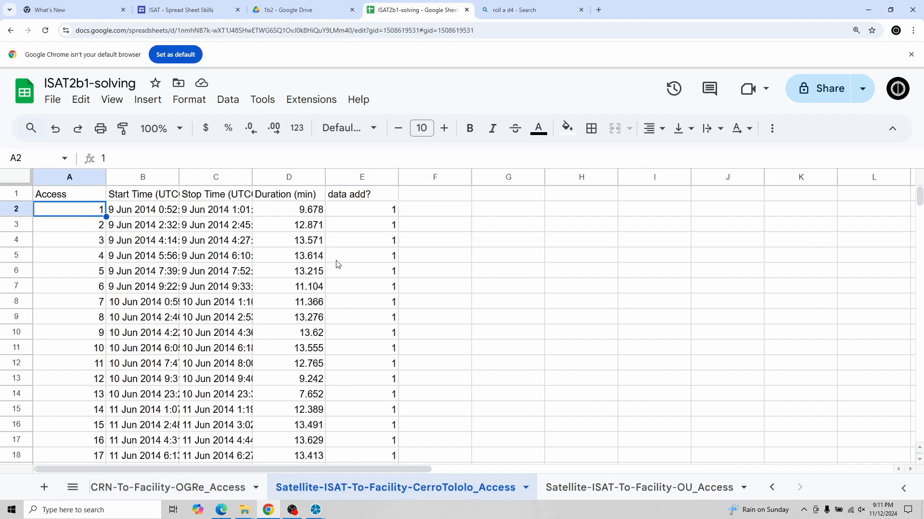
{"action": "scroll", "coordinate": [337, 262], "scroll_direction": "down", "scroll_amount": 8}
{"action": "scroll", "coordinate": [350, 269], "scroll_direction": "down", "scroll_amount": 18}
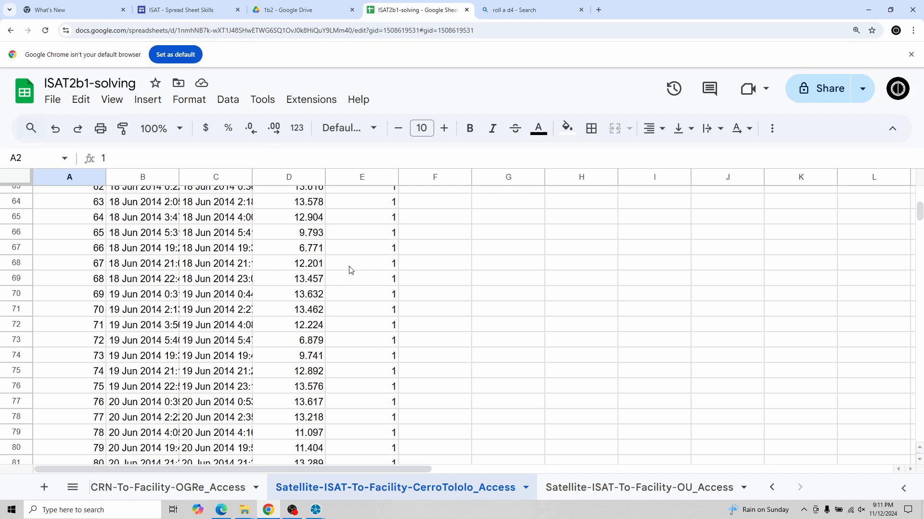
{"action": "left_click", "coordinate": [380, 301], "text": "shift"}
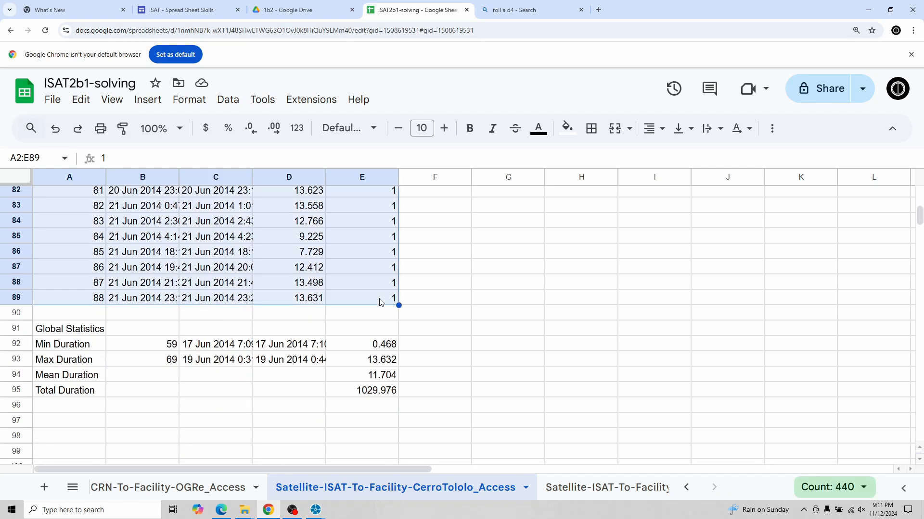
{"action": "key", "text": "ctrl+c"}
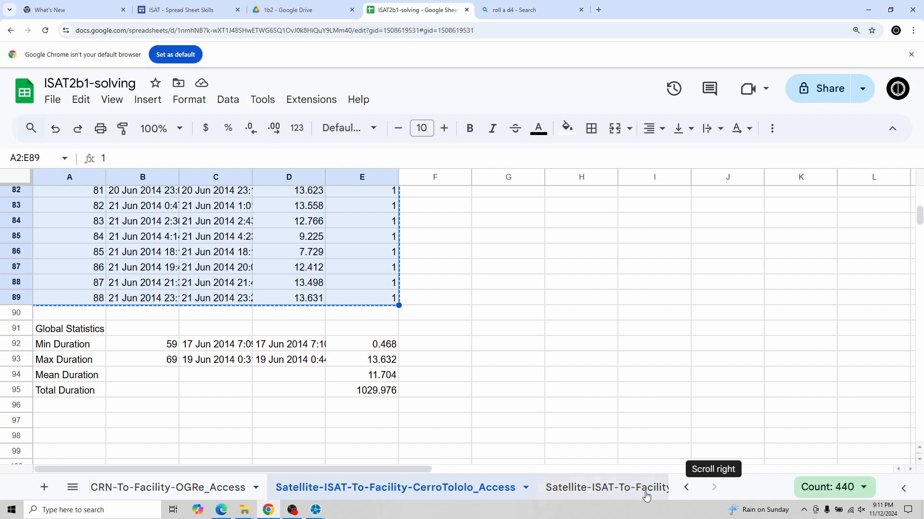
Paste the copied CerroTololo access rows into the new blank sheet, starting at A1
{"action": "left_click", "coordinate": [626, 491]}
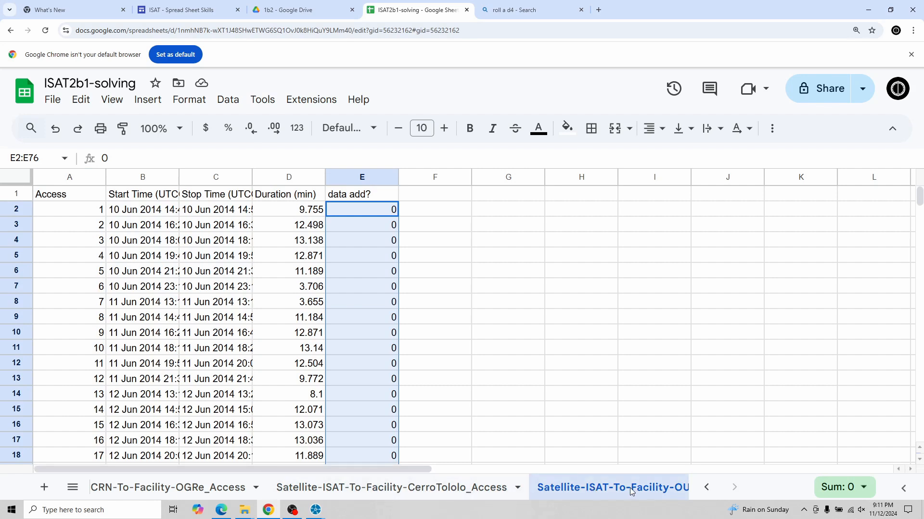
{"action": "left_click", "coordinate": [713, 490]}
{"action": "left_click", "coordinate": [713, 490]}
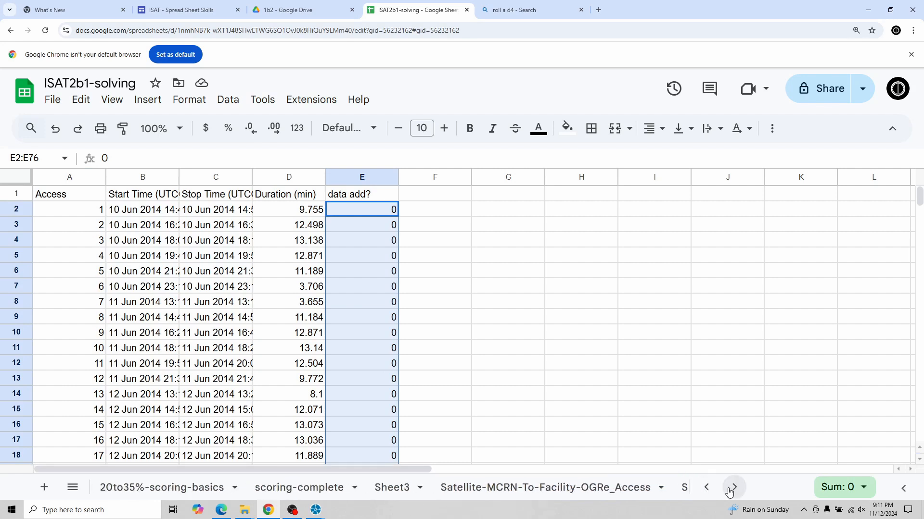
{"action": "left_click", "coordinate": [706, 490]}
{"action": "left_click", "coordinate": [732, 487]}
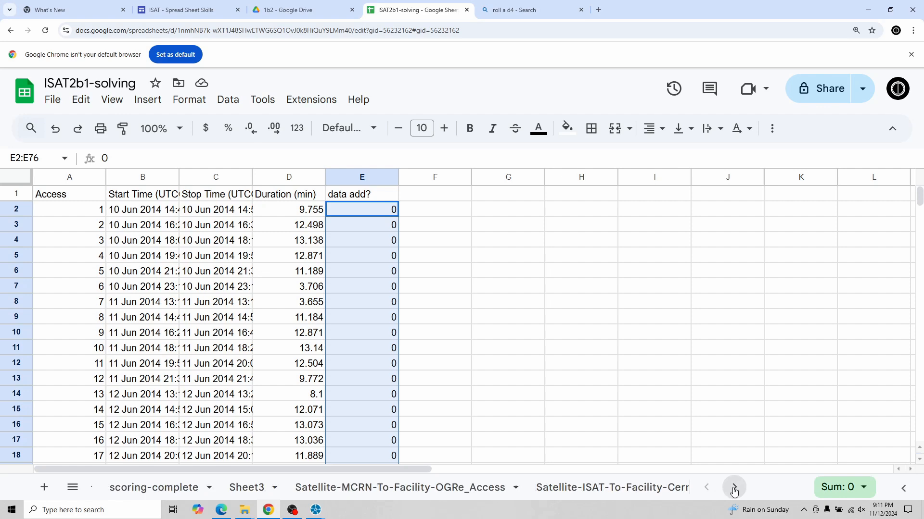
{"action": "left_click", "coordinate": [732, 488]}
{"action": "left_click", "coordinate": [671, 490]}
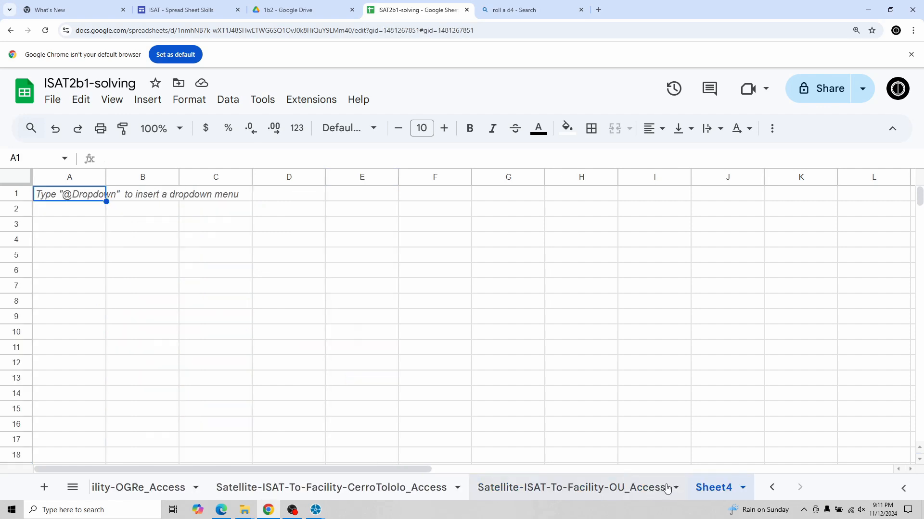
{"action": "key", "text": "ctrl+v"}
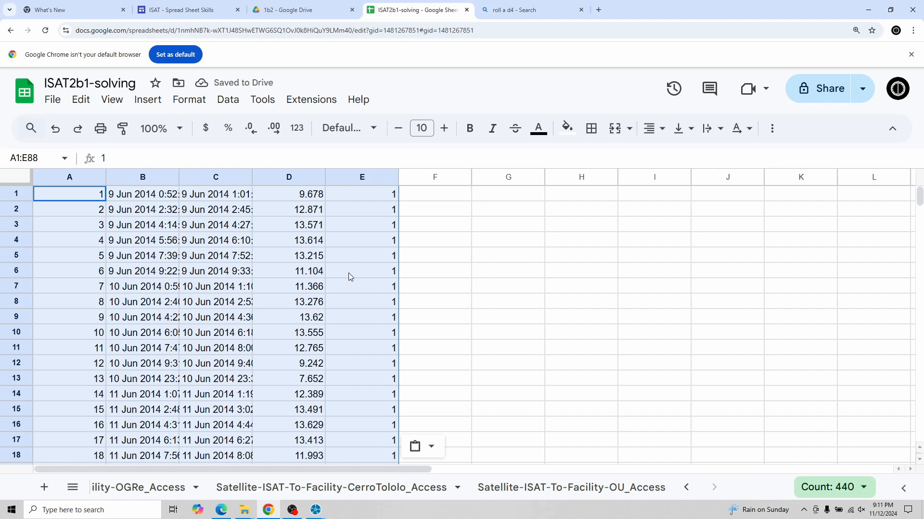
{"action": "scroll", "coordinate": [348, 273], "scroll_direction": "down", "scroll_amount": 20}
{"action": "scroll", "coordinate": [347, 273], "scroll_direction": "down", "scroll_amount": 5}
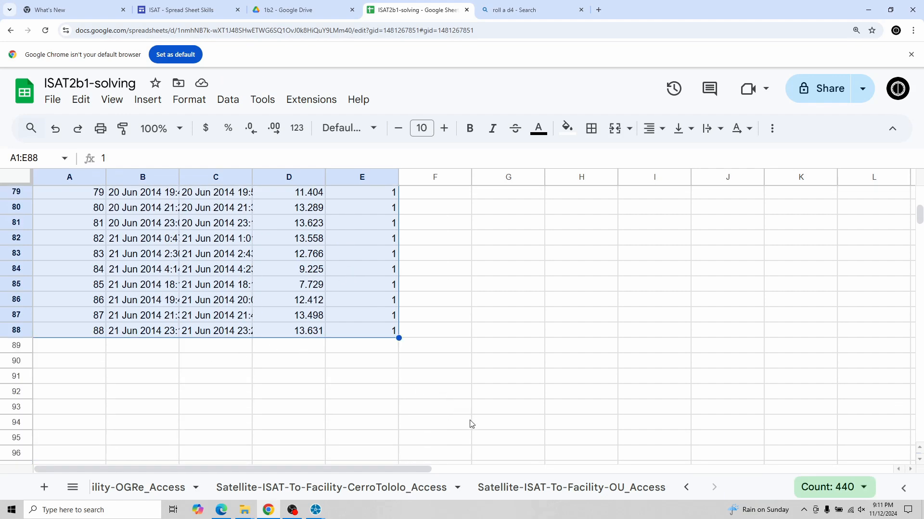
Copy the access rows A2:E76 from the Satellite-ISAT-To-Facility-OU_Access sheet, without the header or global statistics
{"action": "left_click", "coordinate": [518, 488]}
{"action": "left_click", "coordinate": [70, 212]}
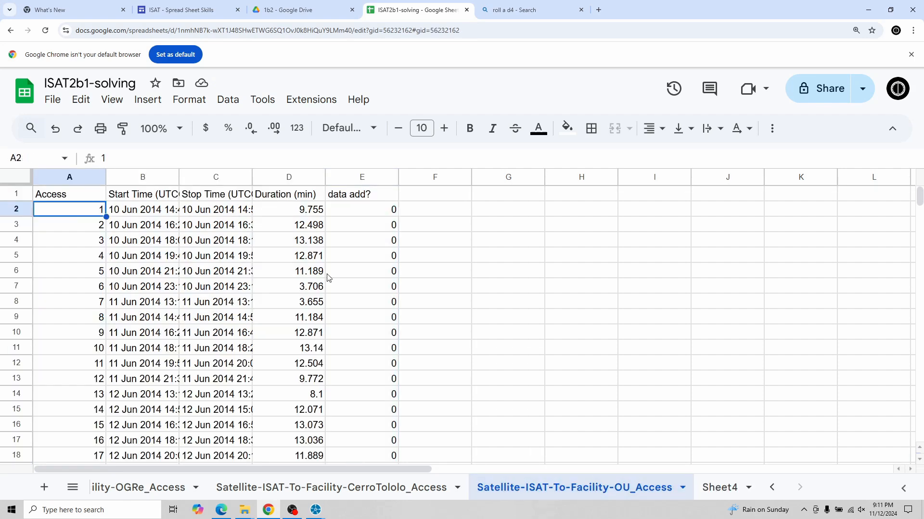
{"action": "scroll", "coordinate": [389, 288], "scroll_direction": "down", "scroll_amount": 20}
{"action": "scroll", "coordinate": [390, 299], "scroll_direction": "down", "scroll_amount": 3}
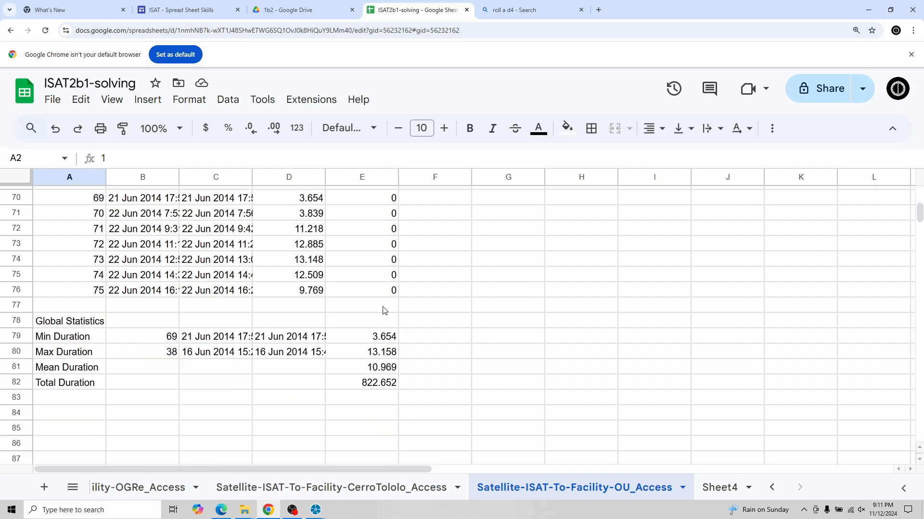
{"action": "left_click", "coordinate": [372, 294], "text": "shift"}
{"action": "key", "text": "ctrl+c"}
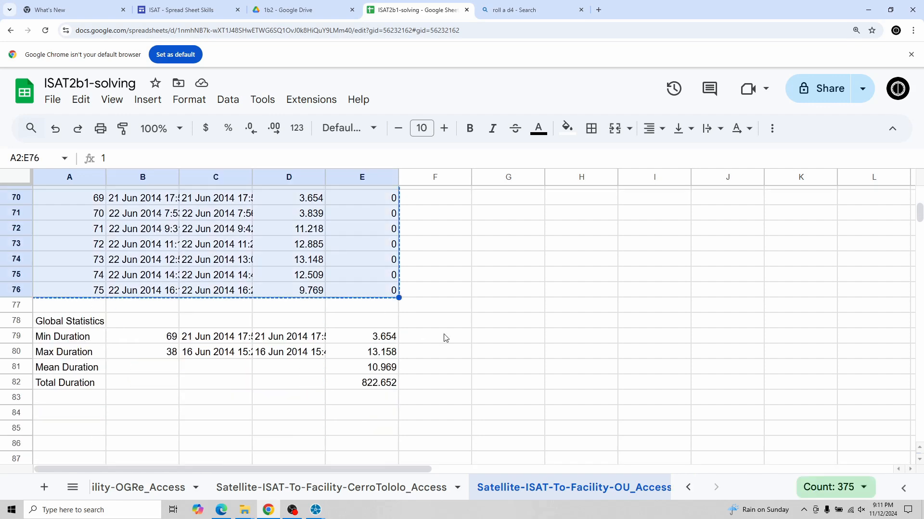
Paste the copied OU access rows into Sheet4 directly below the CerroTololo rows, starting at A89
{"action": "left_click", "coordinate": [688, 487]}
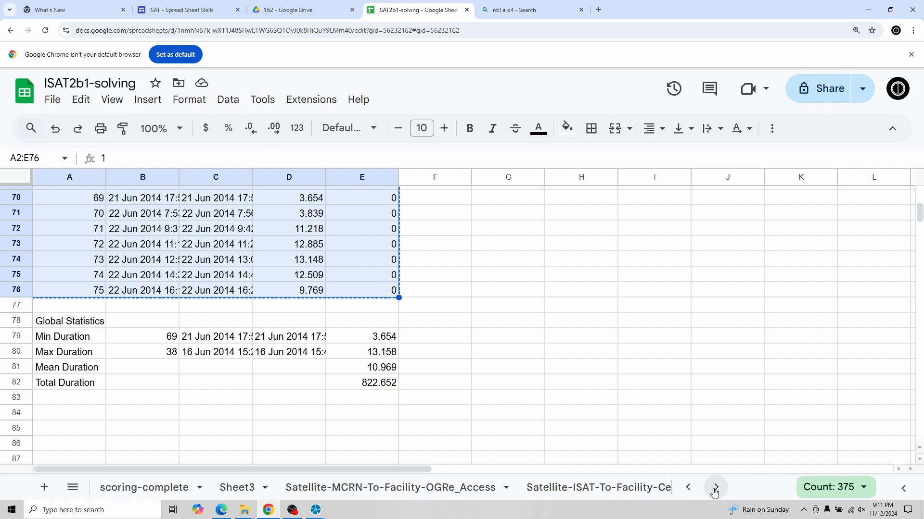
{"action": "left_click", "coordinate": [715, 487]}
{"action": "left_click", "coordinate": [632, 490]}
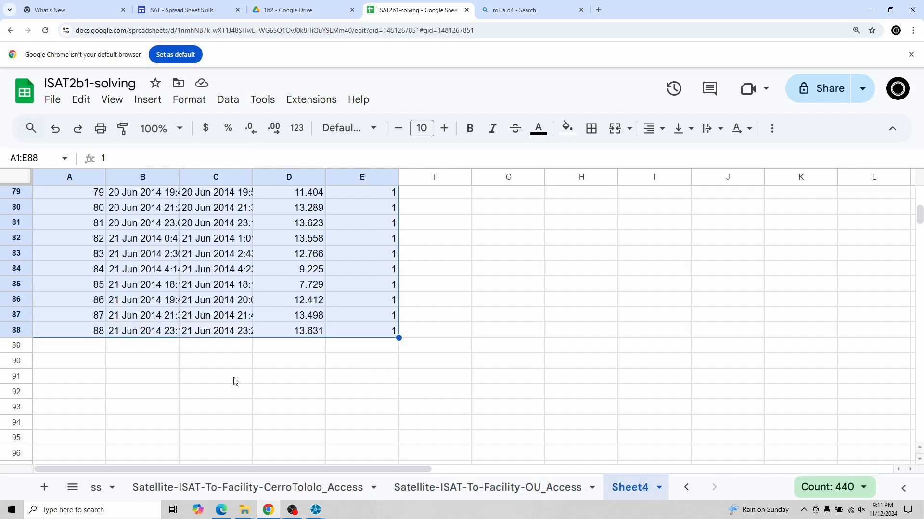
{"action": "left_click", "coordinate": [88, 351]}
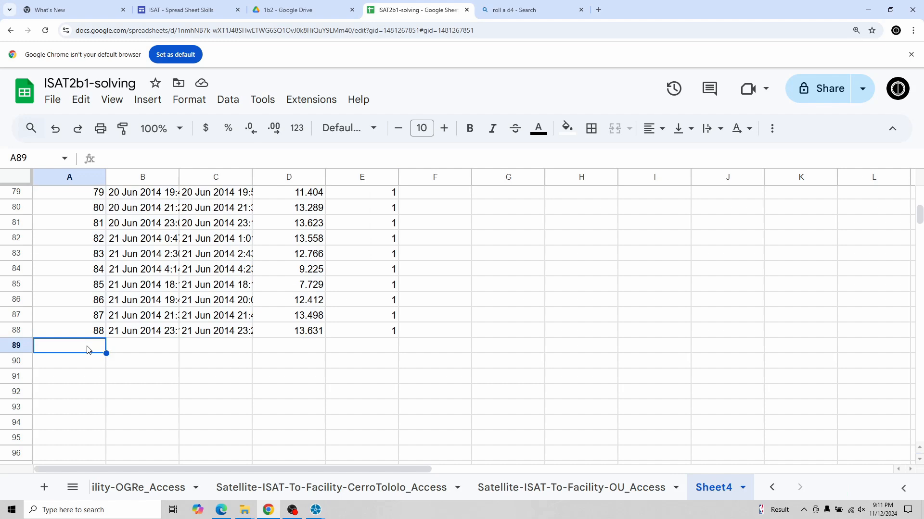
{"action": "key", "text": "ctrl+v"}
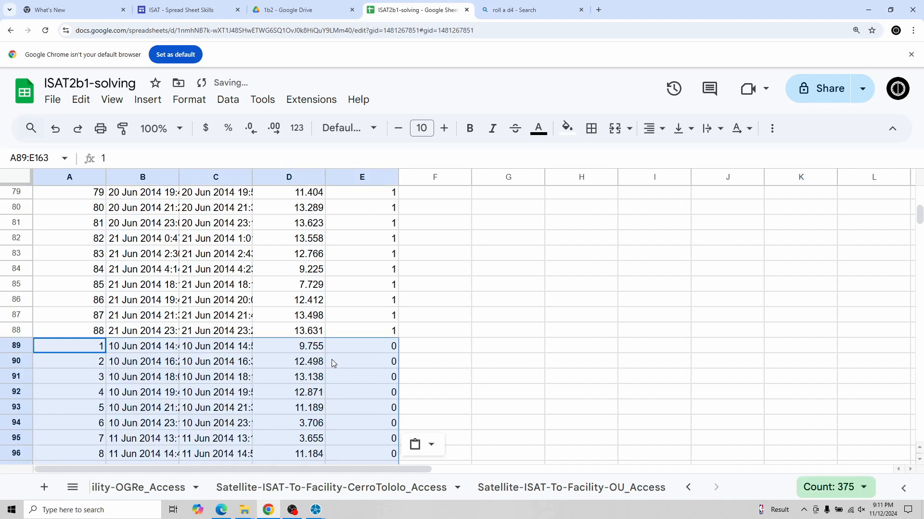
Create a filter over all the combined CerroTololo and OU access rows, range A1:E163 of Sheet4
{"action": "scroll", "coordinate": [341, 357], "scroll_direction": "down", "scroll_amount": 18}
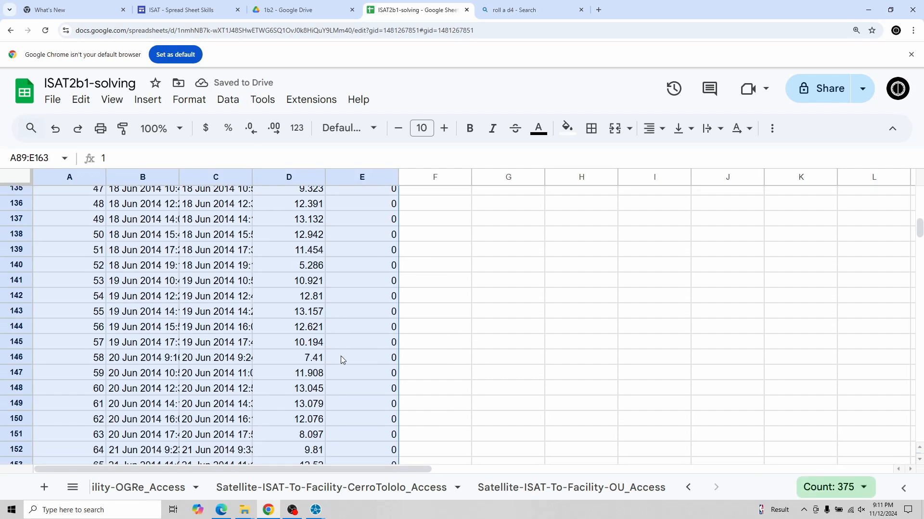
{"action": "scroll", "coordinate": [341, 360], "scroll_direction": "down", "scroll_amount": 4}
{"action": "scroll", "coordinate": [435, 367], "scroll_direction": "up", "scroll_amount": 20}
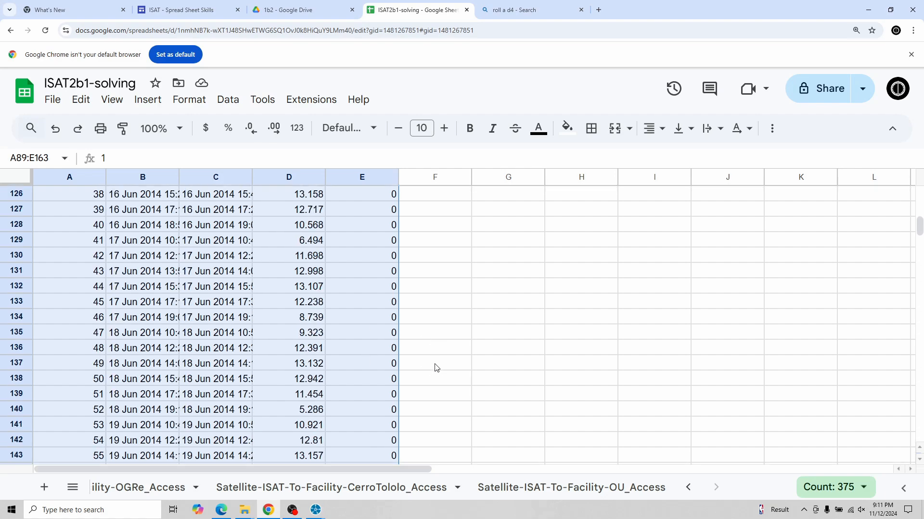
{"action": "scroll", "coordinate": [435, 367], "scroll_direction": "up", "scroll_amount": 14}
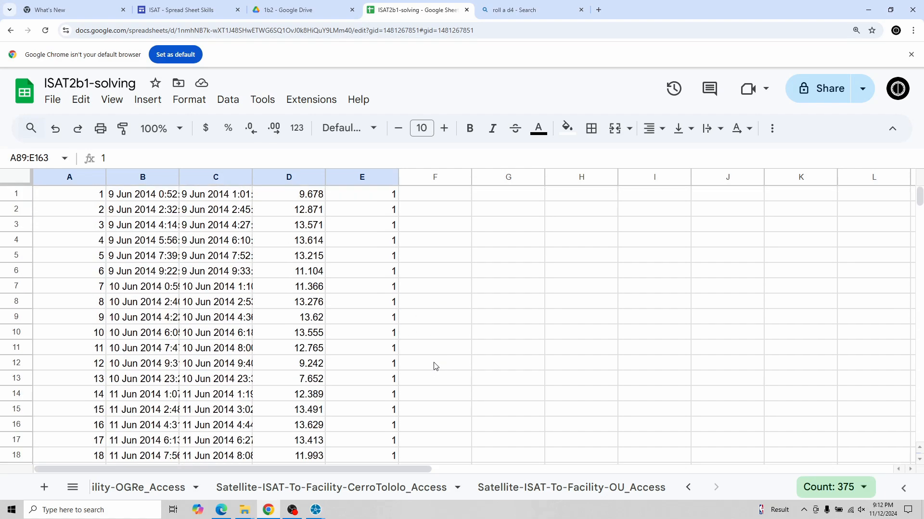
{"action": "left_click", "coordinate": [79, 199]}
{"action": "left_click", "coordinate": [365, 199], "text": "shift"}
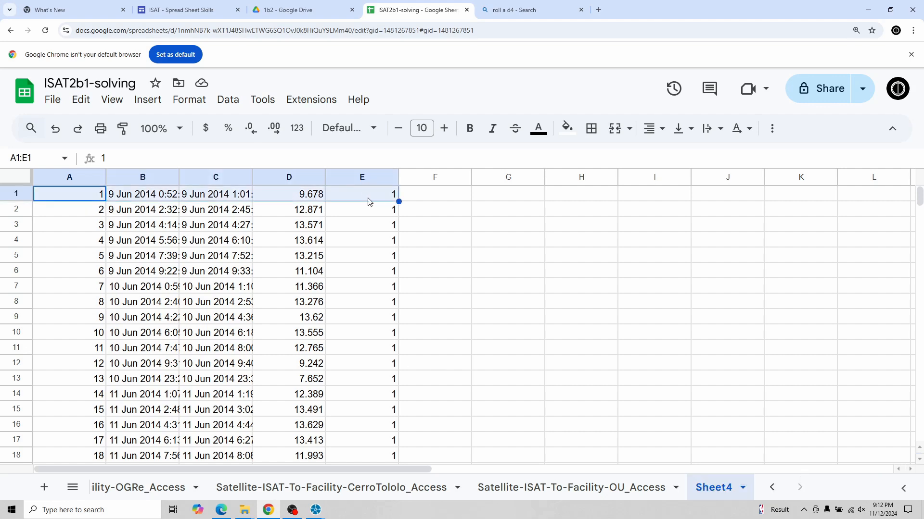
{"action": "scroll", "coordinate": [493, 269], "scroll_direction": "down", "scroll_amount": 6}
{"action": "scroll", "coordinate": [493, 268], "scroll_direction": "down", "scroll_amount": 20}
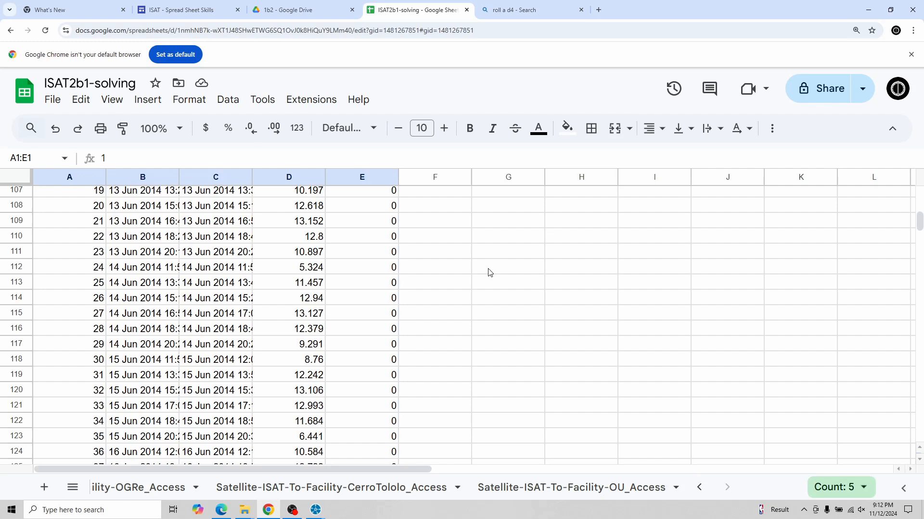
{"action": "scroll", "coordinate": [490, 273], "scroll_direction": "down", "scroll_amount": 6}
{"action": "scroll", "coordinate": [410, 302], "scroll_direction": "up", "scroll_amount": 5}
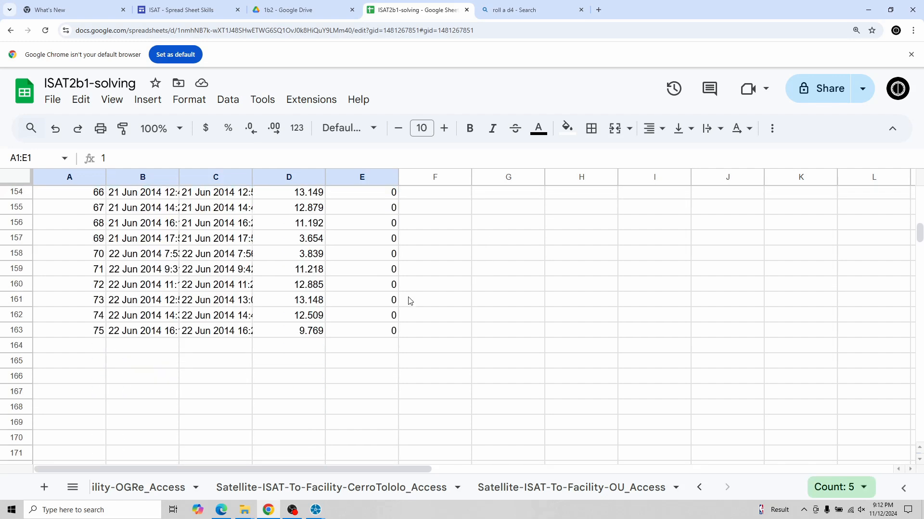
{"action": "left_click", "coordinate": [378, 334], "text": "shift"}
{"action": "scroll", "coordinate": [510, 316], "scroll_direction": "up", "scroll_amount": 20}
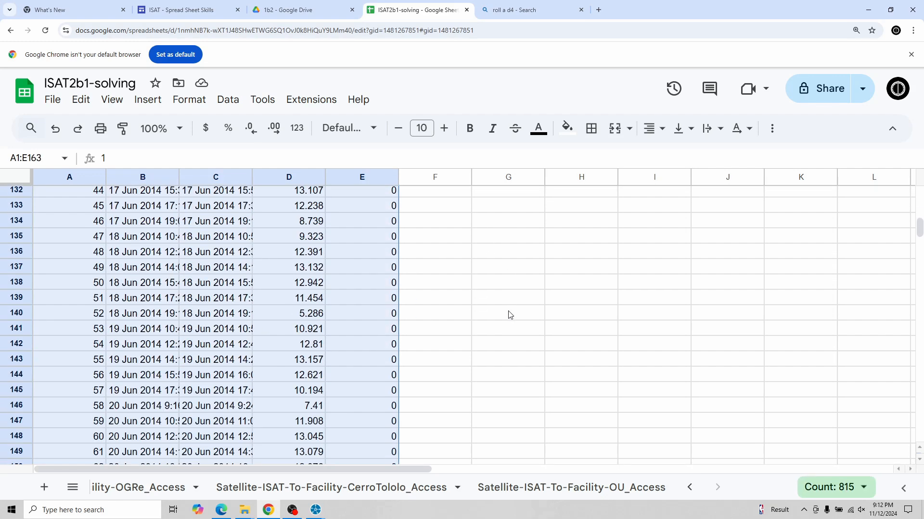
{"action": "scroll", "coordinate": [510, 314], "scroll_direction": "up", "scroll_amount": 15}
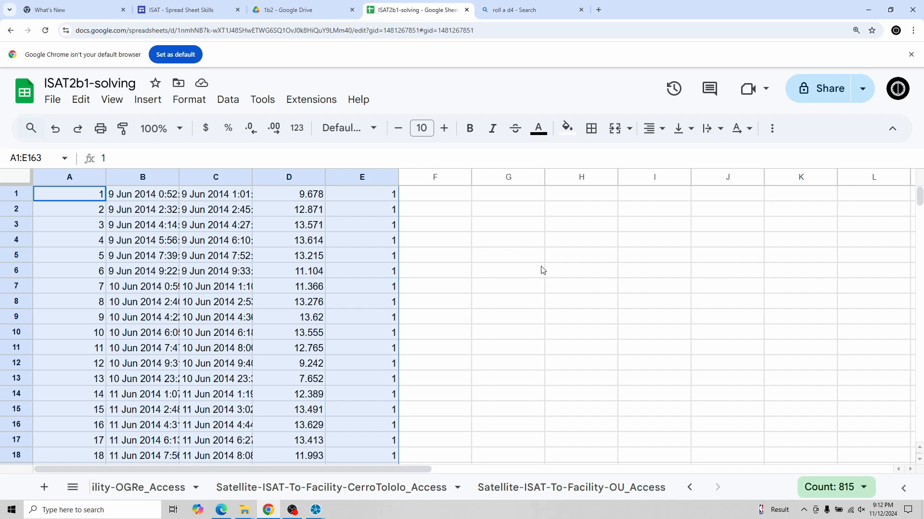
{"action": "left_click", "coordinate": [771, 129]}
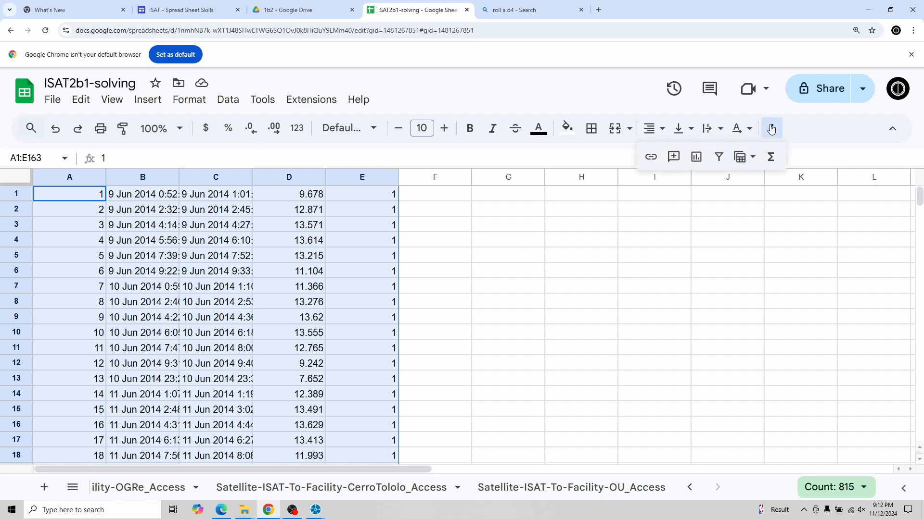
{"action": "left_click", "coordinate": [719, 158]}
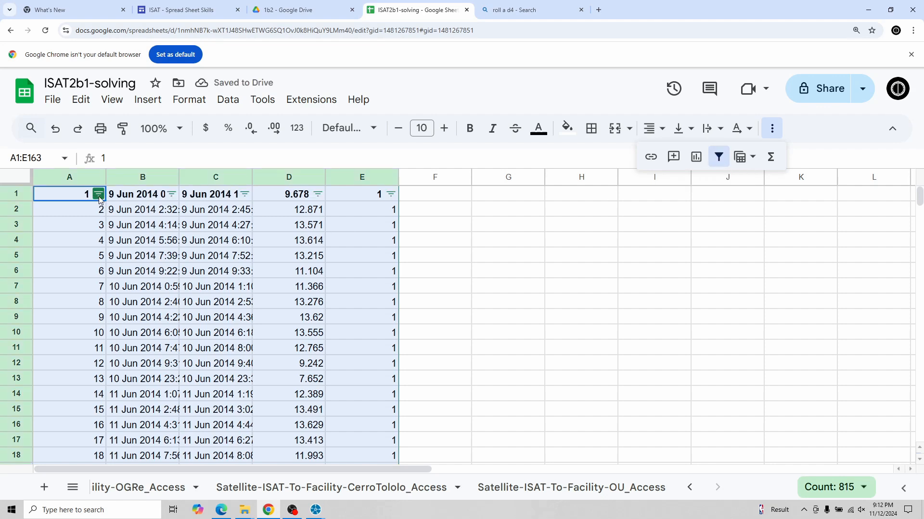
Sort the filtered access rows by the start times in column B, A to Z
{"action": "left_click", "coordinate": [172, 194]}
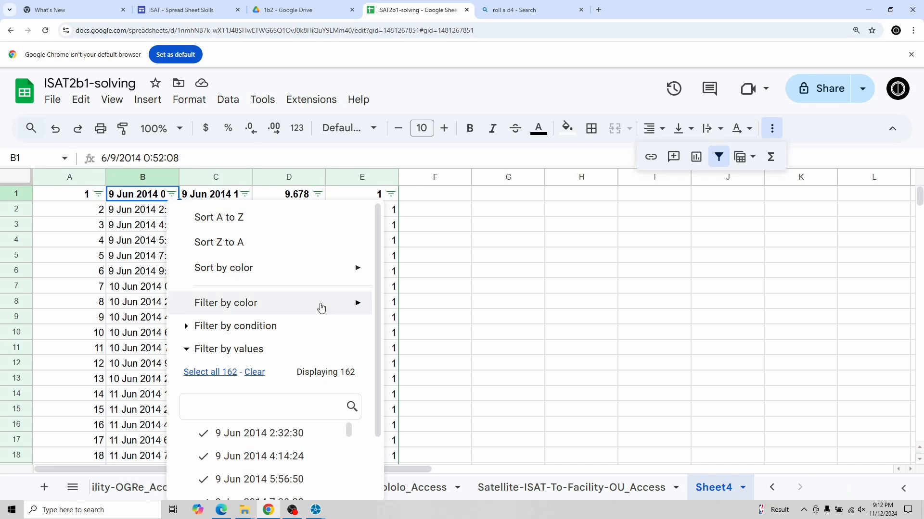
{"action": "scroll", "coordinate": [347, 309], "scroll_direction": "down", "scroll_amount": 2}
{"action": "scroll", "coordinate": [320, 311], "scroll_direction": "up", "scroll_amount": 1}
{"action": "scroll", "coordinate": [320, 309], "scroll_direction": "up", "scroll_amount": 1}
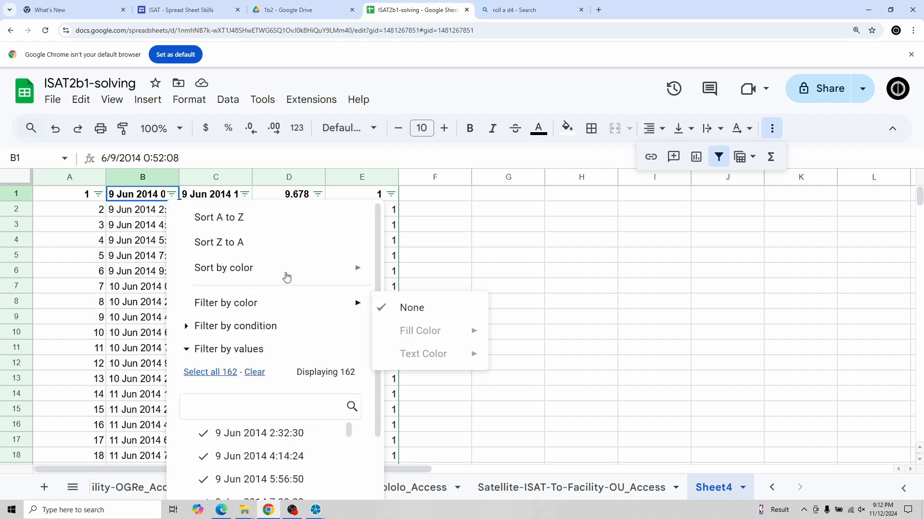
{"action": "left_click", "coordinate": [239, 226]}
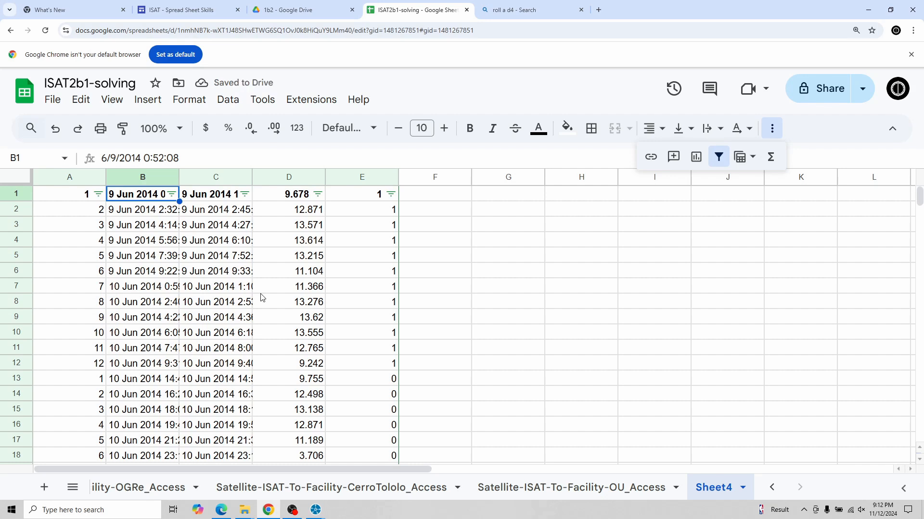
Review the list of start-time values in column B's filter options, keeping every value selected
{"action": "left_click", "coordinate": [171, 195]}
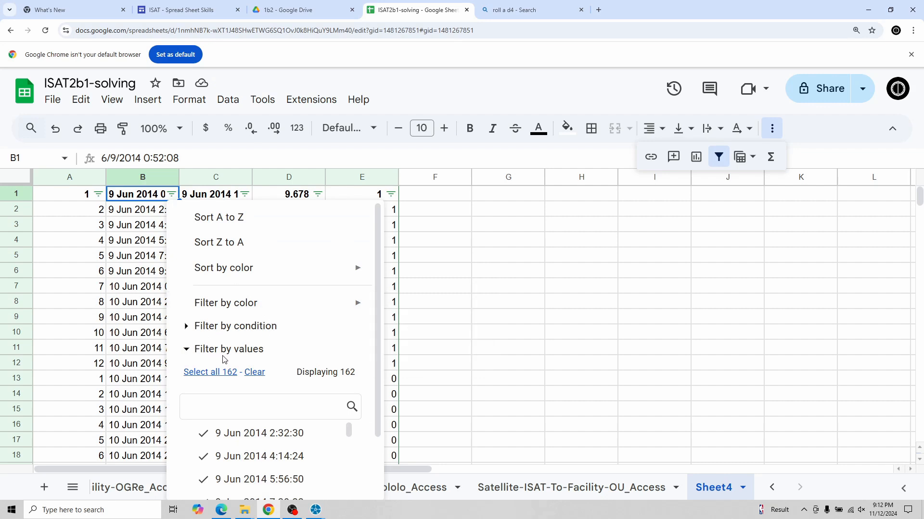
{"action": "scroll", "coordinate": [308, 360], "scroll_direction": "down", "scroll_amount": 3}
{"action": "scroll", "coordinate": [310, 385], "scroll_direction": "down", "scroll_amount": 10}
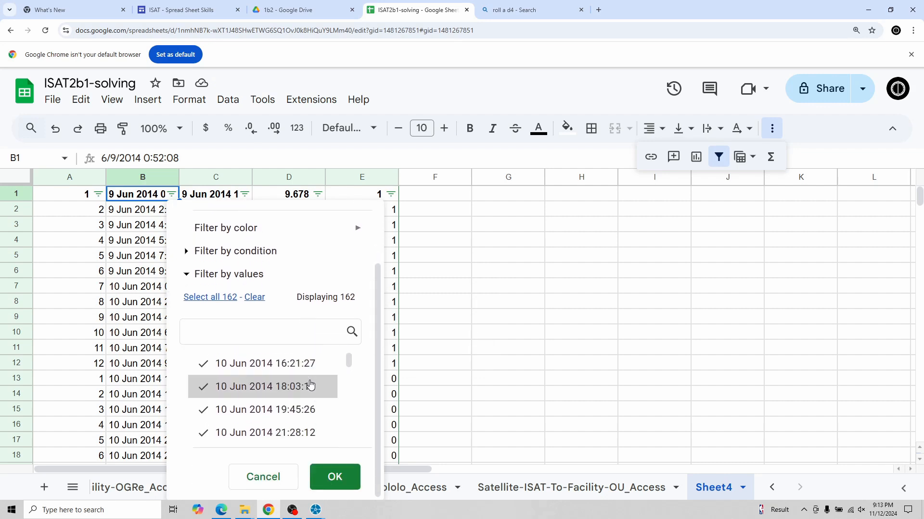
{"action": "scroll", "coordinate": [310, 385], "scroll_direction": "down", "scroll_amount": 20}
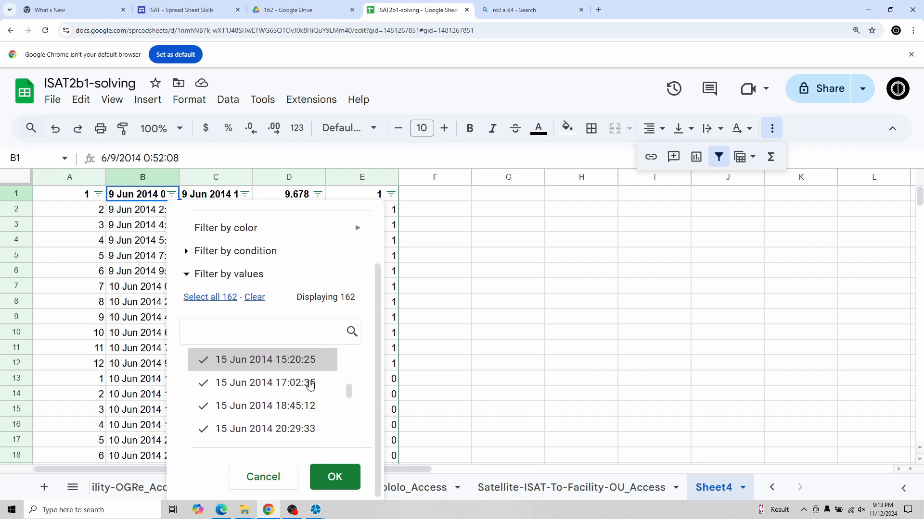
{"action": "scroll", "coordinate": [310, 385], "scroll_direction": "down", "scroll_amount": 20}
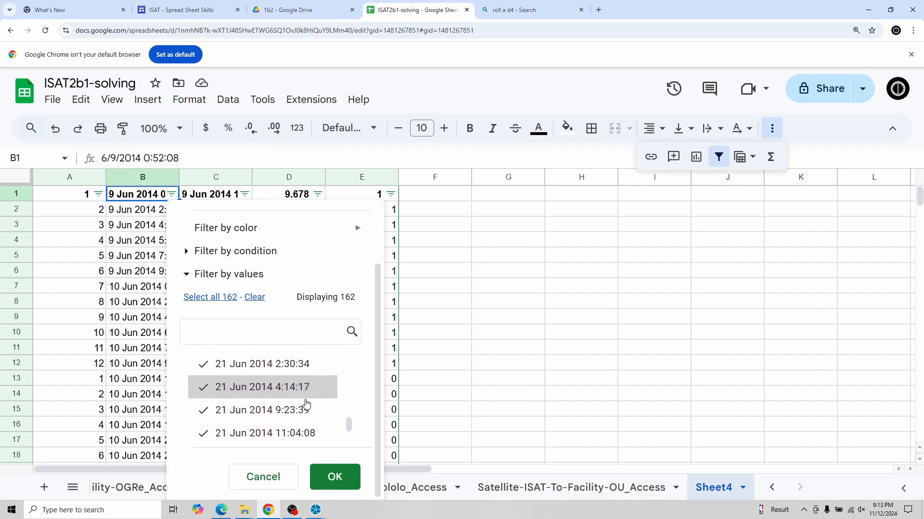
{"action": "left_click", "coordinate": [331, 476]}
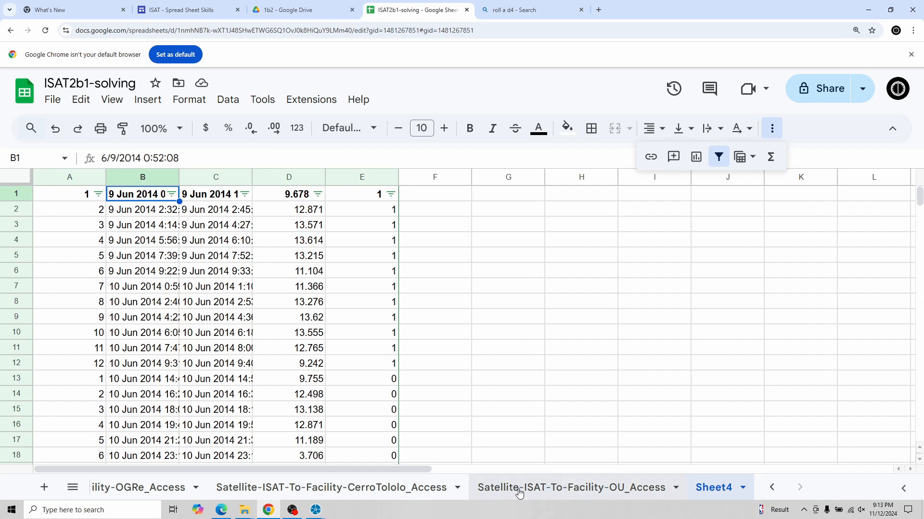
Check the data-add flags in column E against the start times for the earliest accesses, rows 2 to 12
{"action": "left_click", "coordinate": [144, 213]}
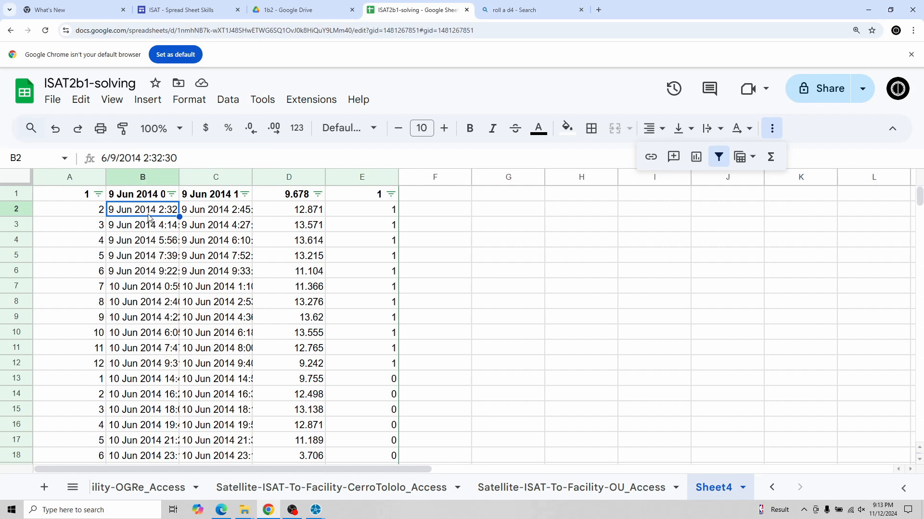
{"action": "left_click", "coordinate": [349, 212]}
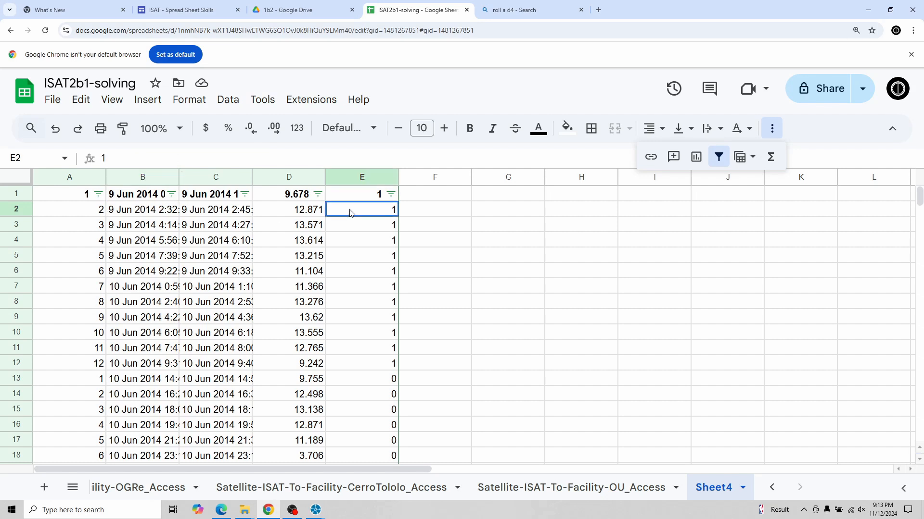
{"action": "left_click", "coordinate": [347, 231]}
{"action": "left_click", "coordinate": [347, 306]}
{"action": "left_click", "coordinate": [348, 353]}
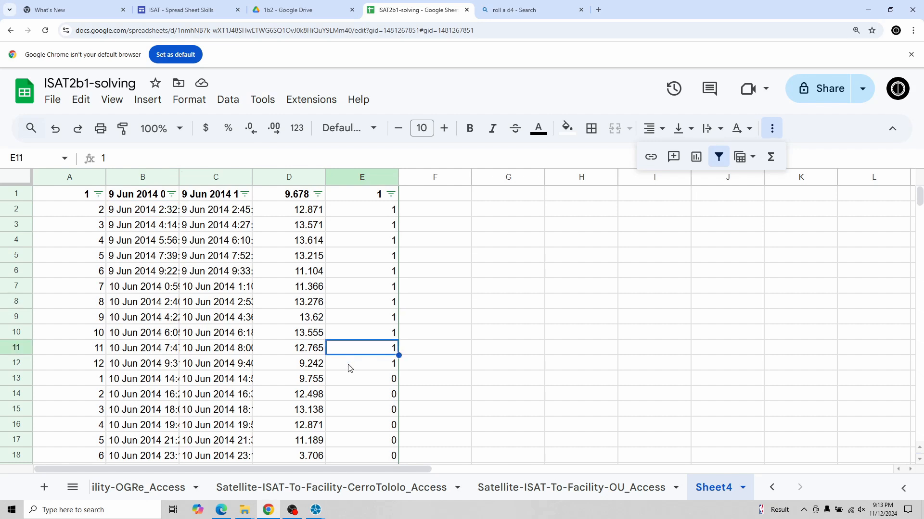
{"action": "left_click", "coordinate": [348, 366]}
{"action": "left_click", "coordinate": [150, 213]}
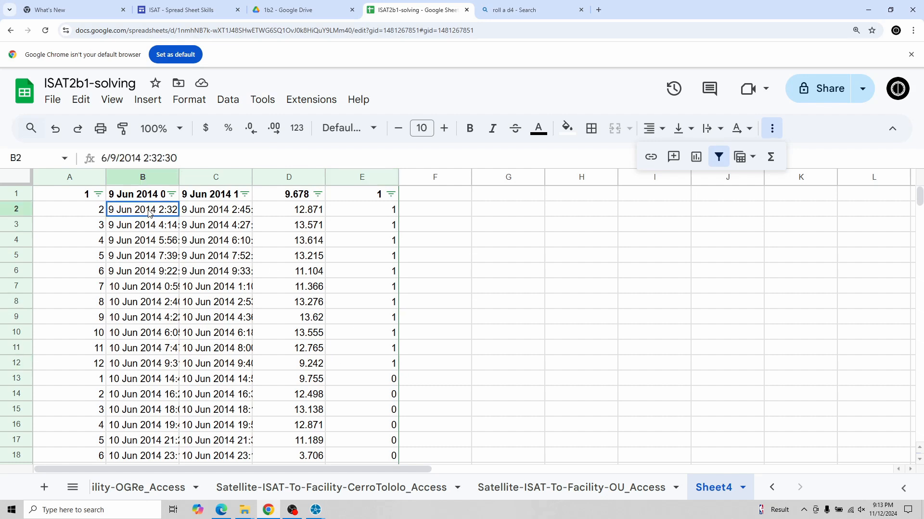
{"action": "left_click", "coordinate": [344, 213]}
{"action": "left_click", "coordinate": [346, 226]}
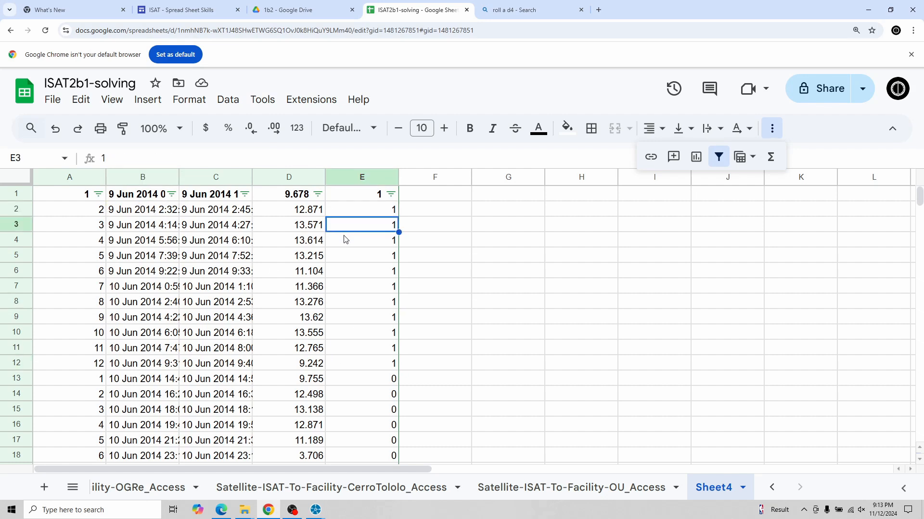
Examine the access durations in column D and how the data-add flags alternate between the two facilities down the sorted rows
{"action": "left_click", "coordinate": [285, 216]}
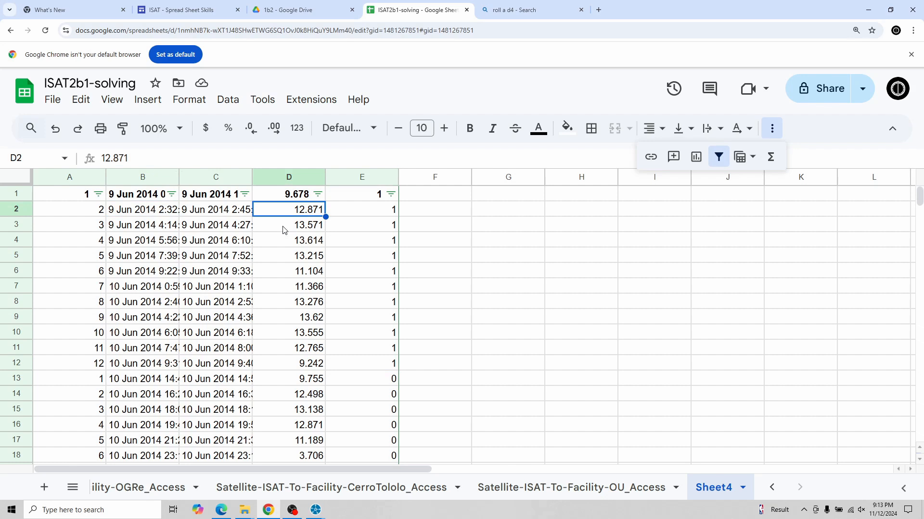
{"action": "left_click", "coordinate": [283, 230]}
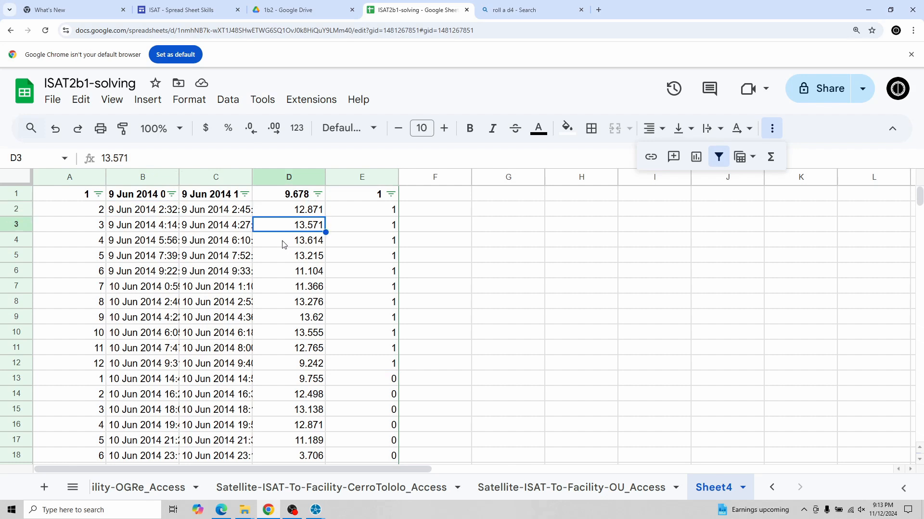
{"action": "left_click", "coordinate": [283, 244]}
{"action": "left_click", "coordinate": [282, 257]}
{"action": "left_click", "coordinate": [282, 288]}
{"action": "left_click", "coordinate": [284, 304]}
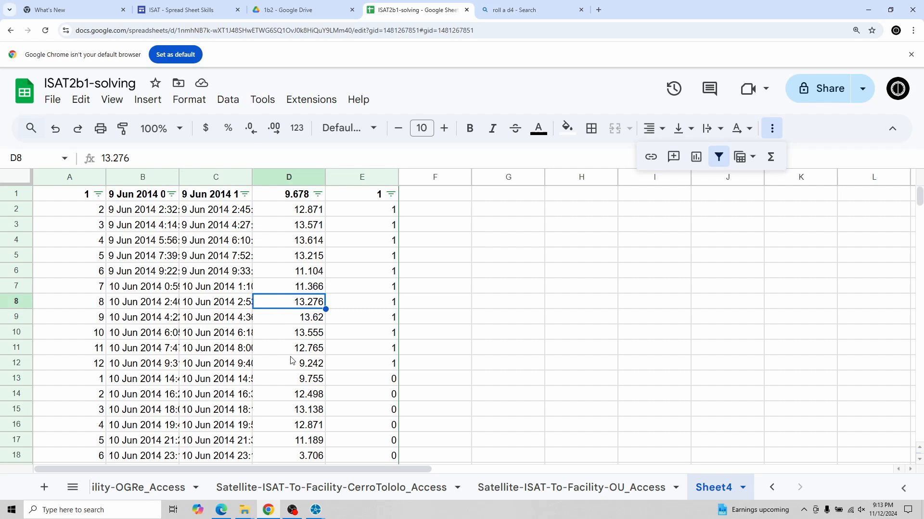
{"action": "scroll", "coordinate": [292, 359], "scroll_direction": "down", "scroll_amount": 1}
{"action": "left_click", "coordinate": [287, 317]}
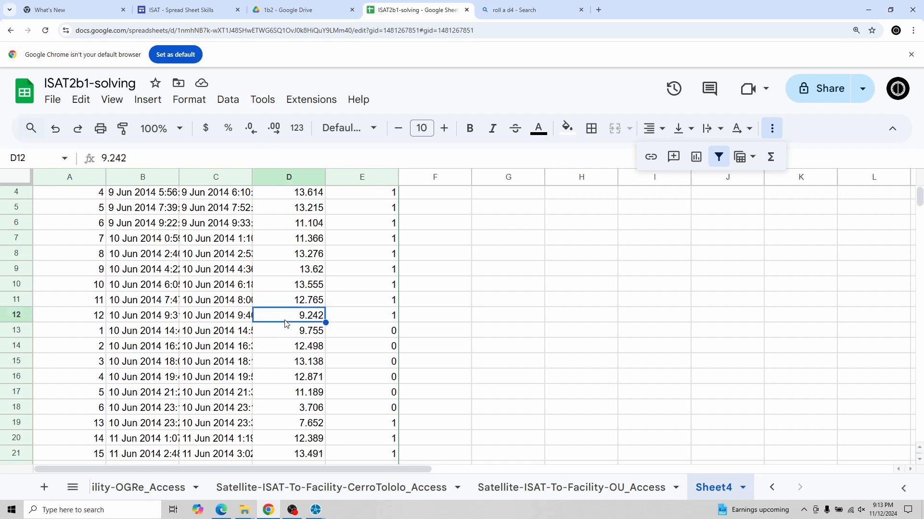
{"action": "left_click", "coordinate": [284, 332]}
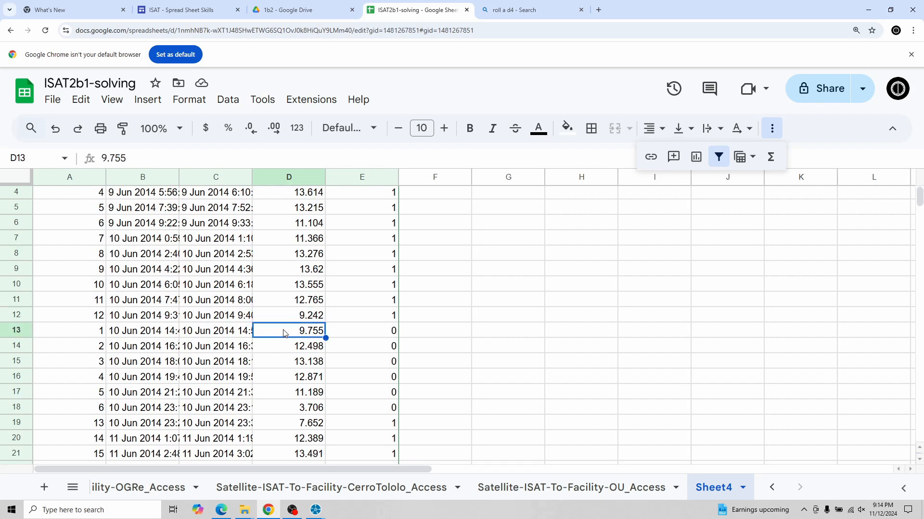
{"action": "left_click", "coordinate": [364, 332]}
{"action": "scroll", "coordinate": [364, 350], "scroll_direction": "down", "scroll_amount": 3}
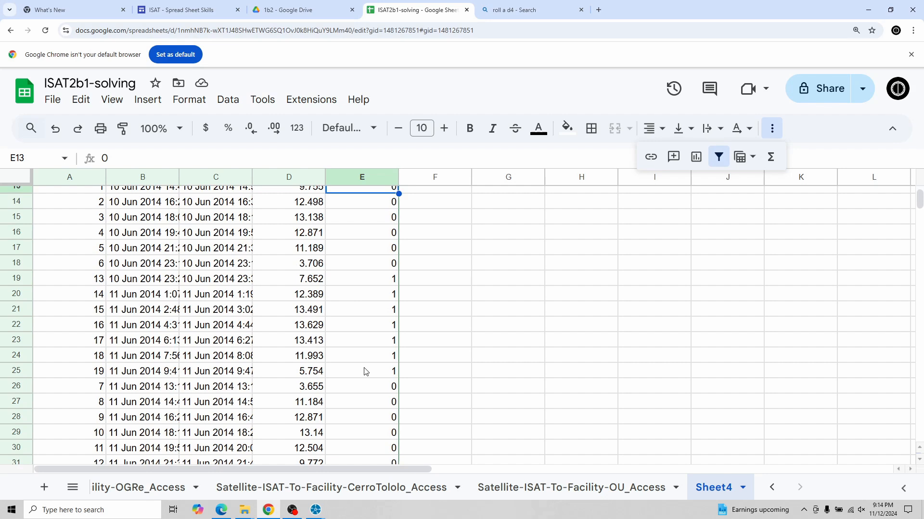
{"action": "scroll", "coordinate": [364, 368], "scroll_direction": "down", "scroll_amount": 2}
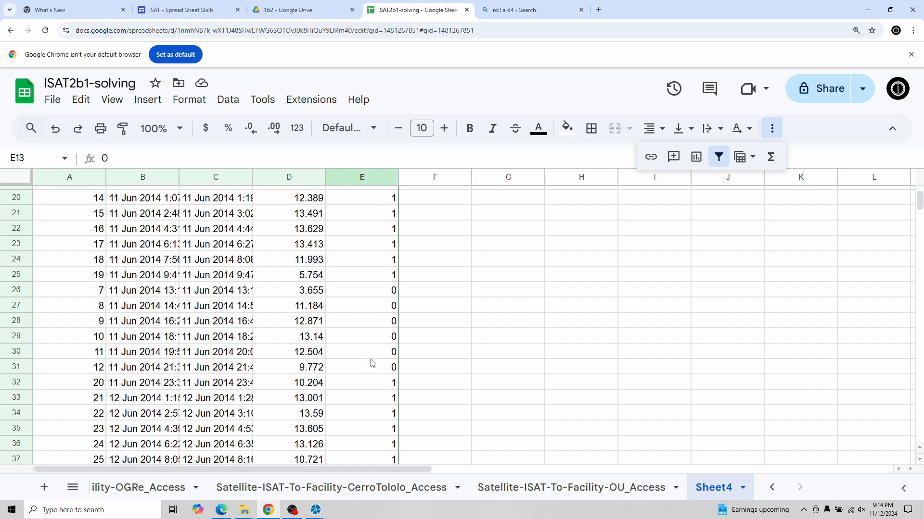
{"action": "scroll", "coordinate": [372, 361], "scroll_direction": "up", "scroll_amount": 6}
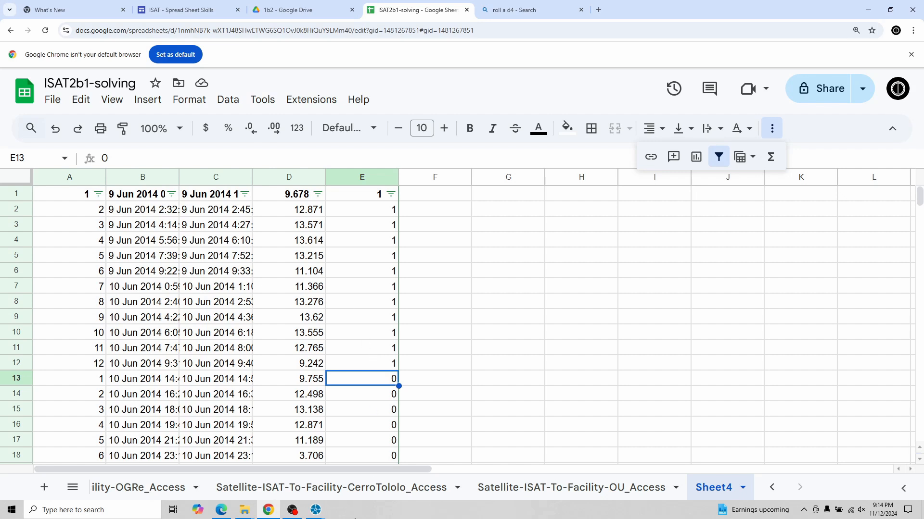
Check the header rows of the CerroTololo and OU access sheets, then return to Sheet4
{"action": "left_click", "coordinate": [344, 486]}
{"action": "scroll", "coordinate": [363, 315], "scroll_direction": "up", "scroll_amount": 20}
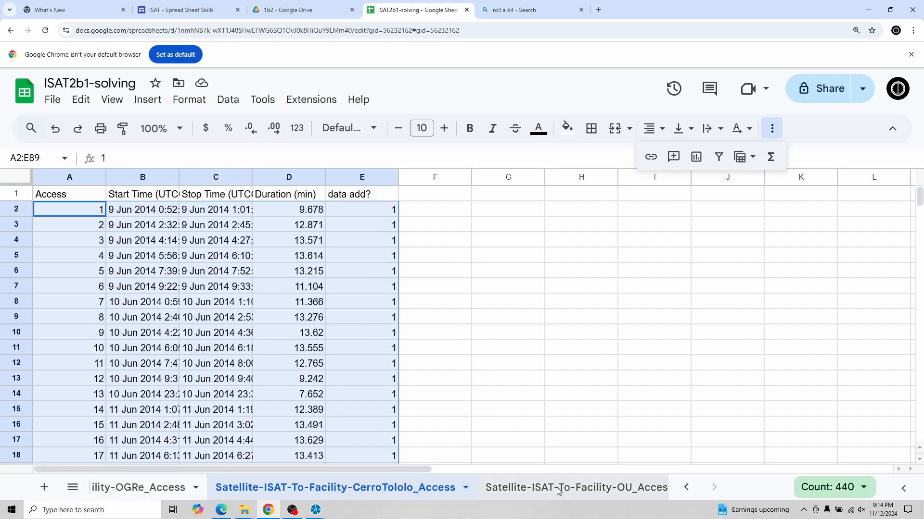
{"action": "left_click", "coordinate": [556, 486]}
{"action": "scroll", "coordinate": [409, 295], "scroll_direction": "up", "scroll_amount": 12}
{"action": "scroll", "coordinate": [408, 294], "scroll_direction": "up", "scroll_amount": 10}
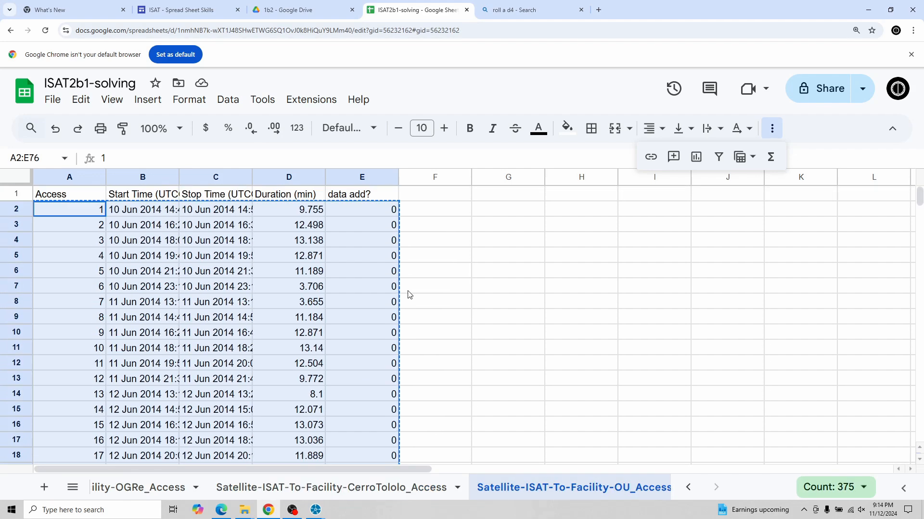
{"action": "left_click", "coordinate": [690, 487]}
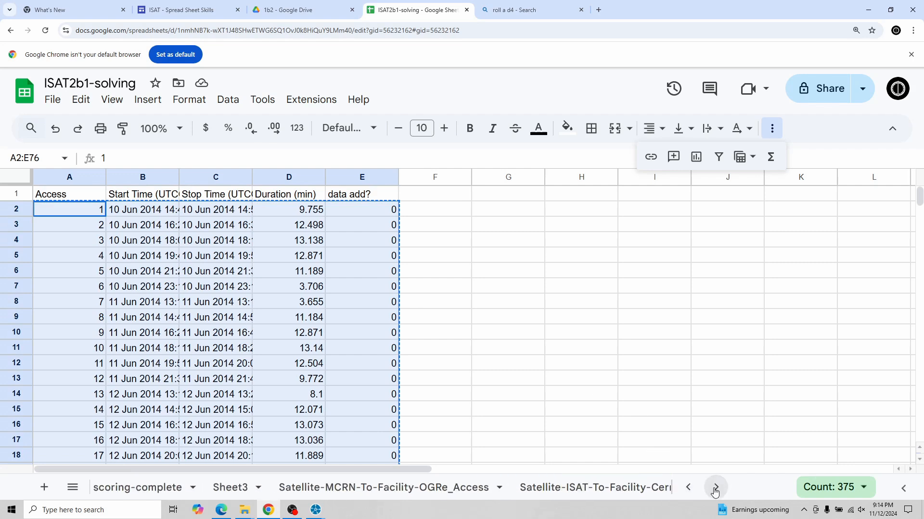
{"action": "left_click", "coordinate": [716, 488]}
{"action": "left_click", "coordinate": [642, 496]}
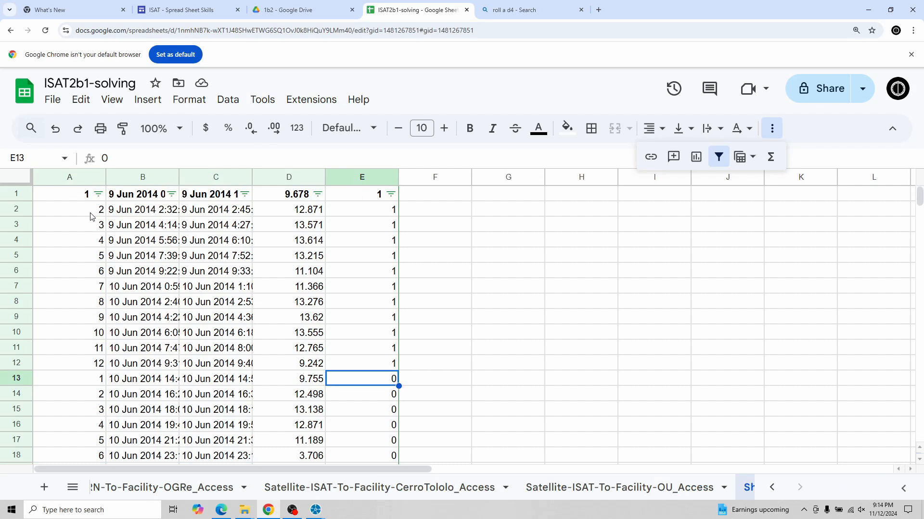
Examine the access durations in column D for rows 2 to 13, alongside their data-add flags in column E
{"action": "left_click", "coordinate": [359, 213]}
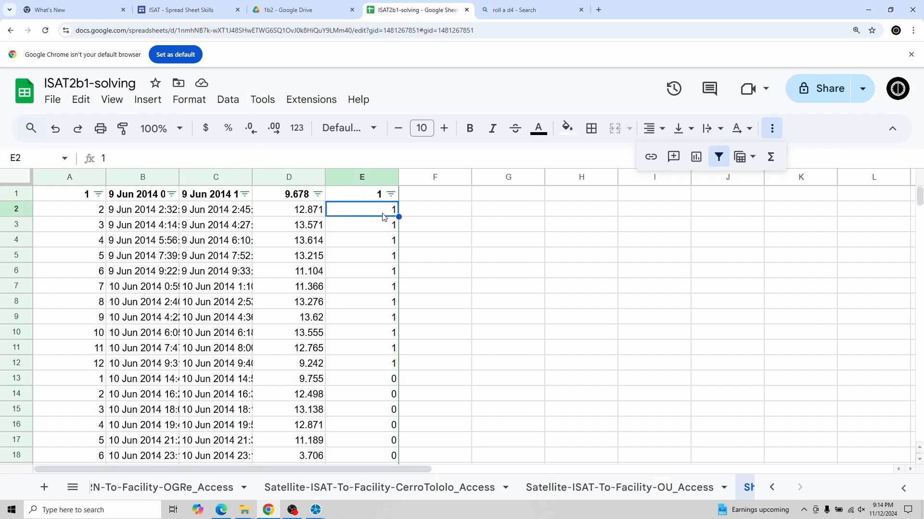
{"action": "left_click", "coordinate": [280, 213]}
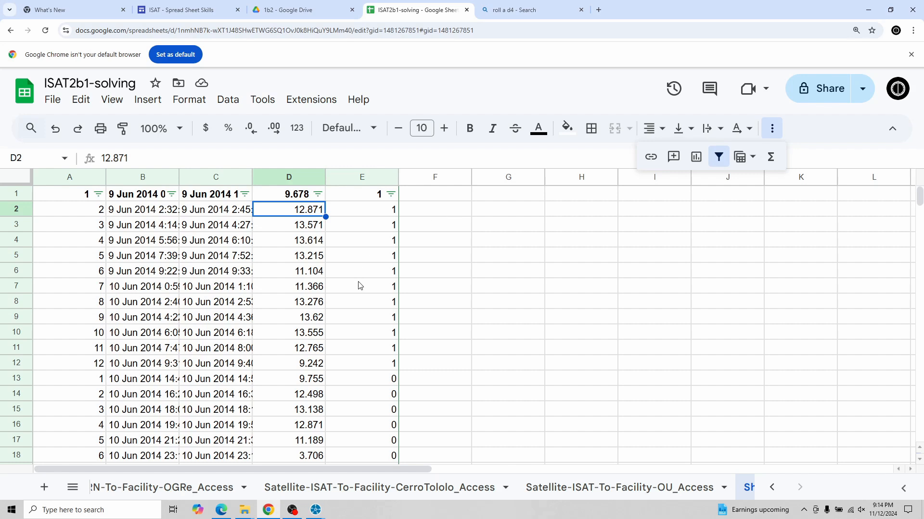
{"action": "left_click", "coordinate": [283, 228]}
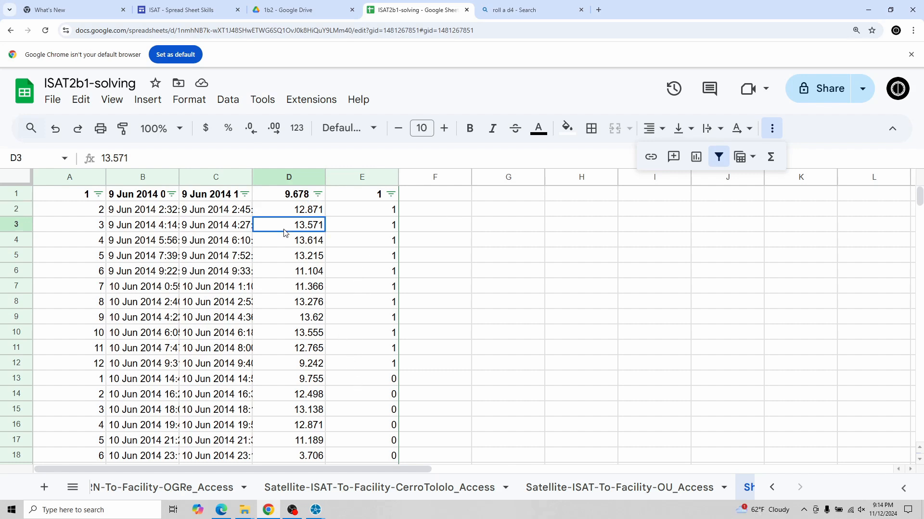
{"action": "left_click", "coordinate": [284, 274]}
{"action": "left_click", "coordinate": [282, 316]}
{"action": "left_click", "coordinate": [284, 349]}
{"action": "left_click", "coordinate": [284, 364]}
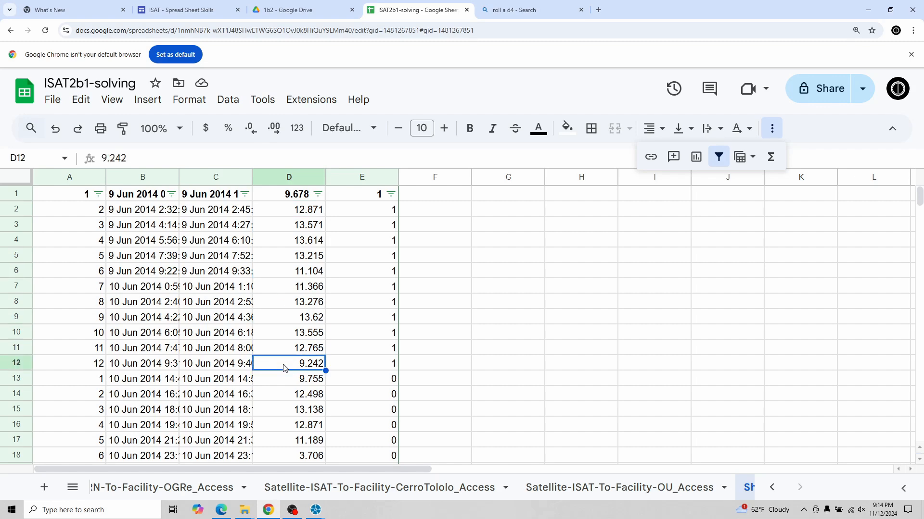
{"action": "left_click", "coordinate": [289, 384]}
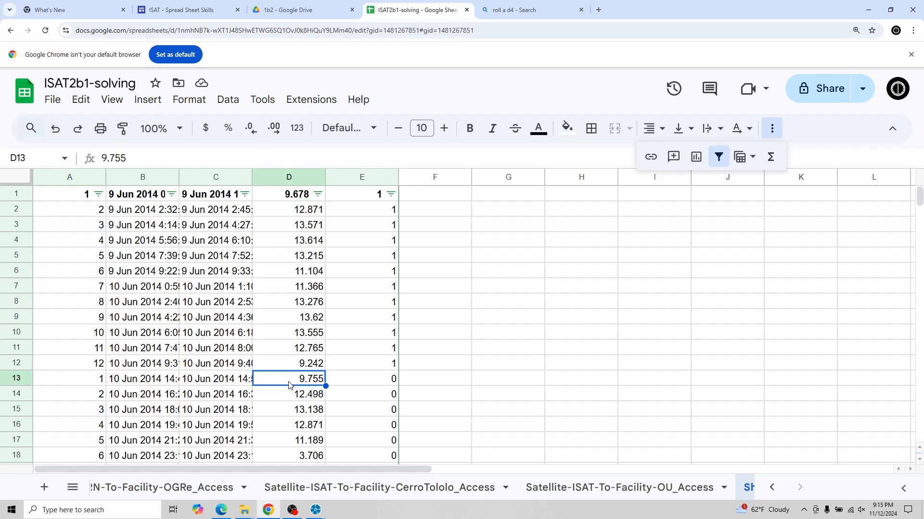
{"action": "scroll", "coordinate": [292, 385], "scroll_direction": "down", "scroll_amount": 1}
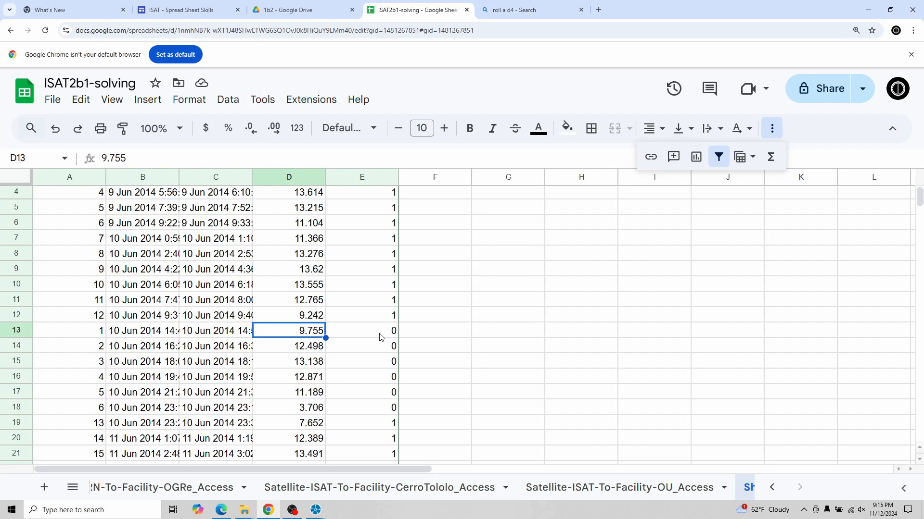
{"action": "scroll", "coordinate": [380, 335], "scroll_direction": "up", "scroll_amount": 1}
Trace the data-add flags in column E from row 2 to row 13, and compare the start times in B12 and B13
{"action": "left_click", "coordinate": [369, 213]}
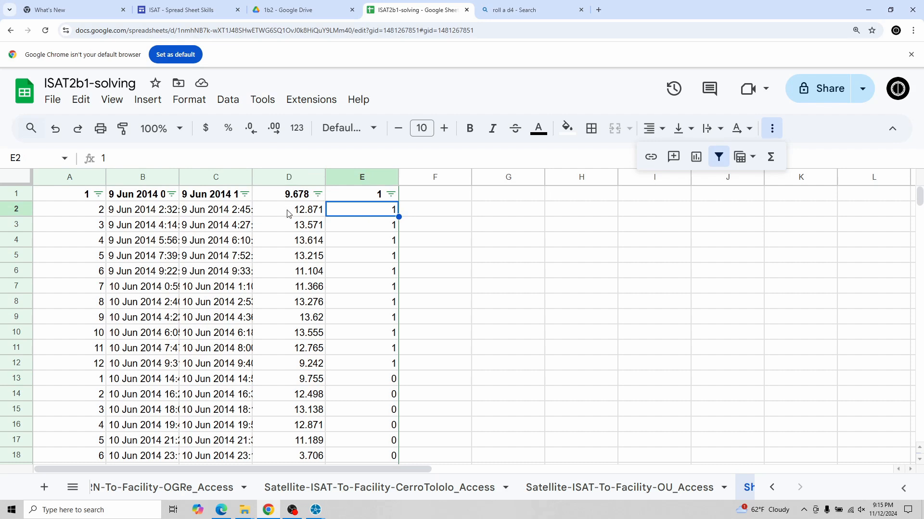
{"action": "scroll", "coordinate": [288, 214], "scroll_direction": "down", "scroll_amount": 3}
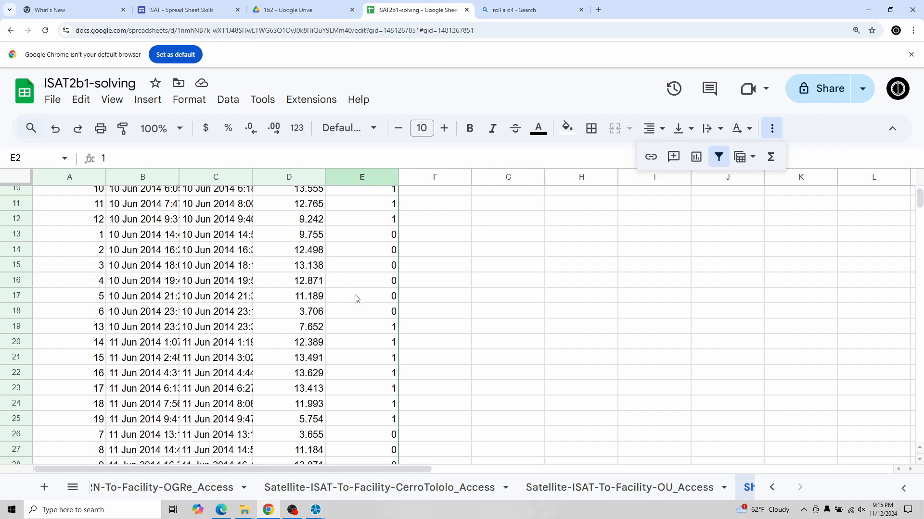
{"action": "left_click", "coordinate": [353, 245]}
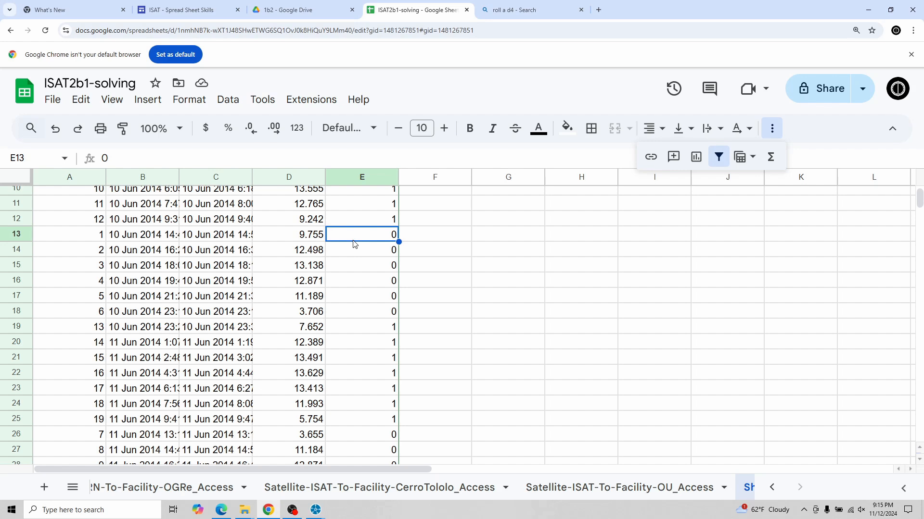
{"action": "scroll", "coordinate": [353, 244], "scroll_direction": "up", "scroll_amount": 3}
{"action": "left_click", "coordinate": [369, 212]}
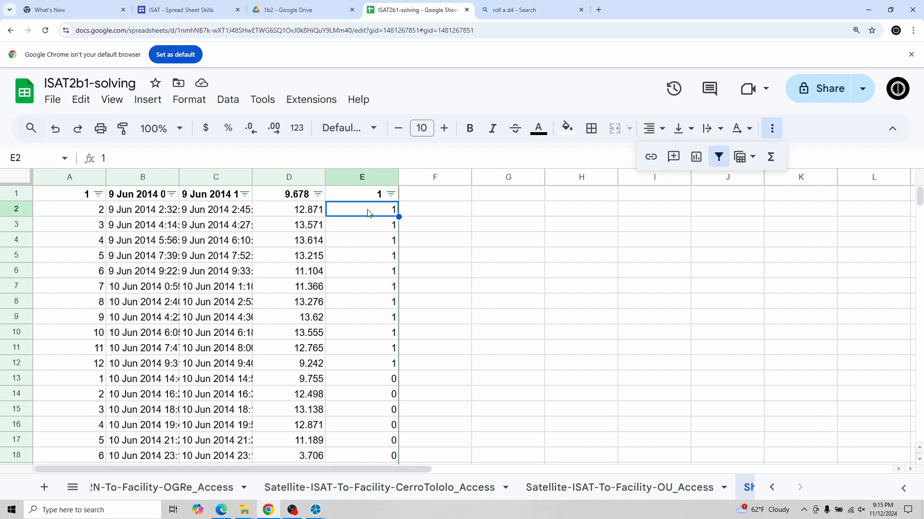
{"action": "left_click", "coordinate": [368, 225]}
{"action": "left_click", "coordinate": [368, 290]}
{"action": "left_click", "coordinate": [360, 349]}
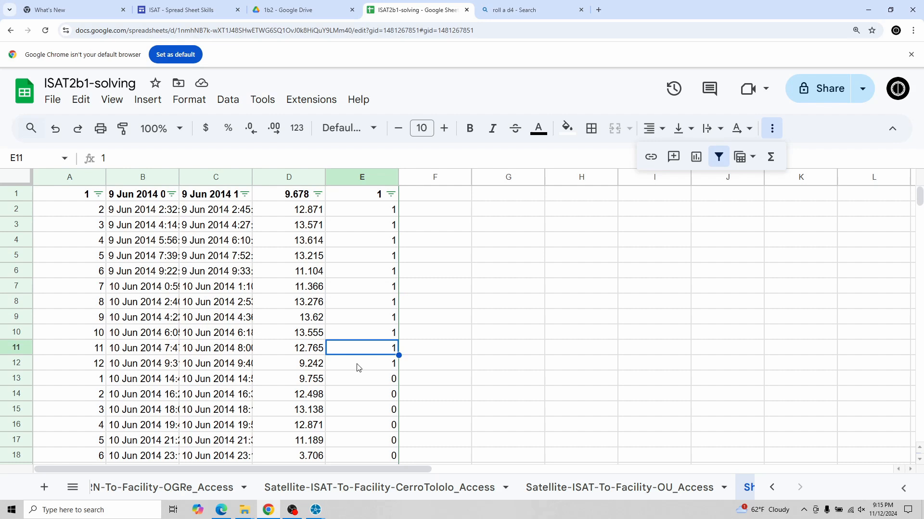
{"action": "left_click", "coordinate": [359, 366]}
{"action": "left_click", "coordinate": [358, 380]}
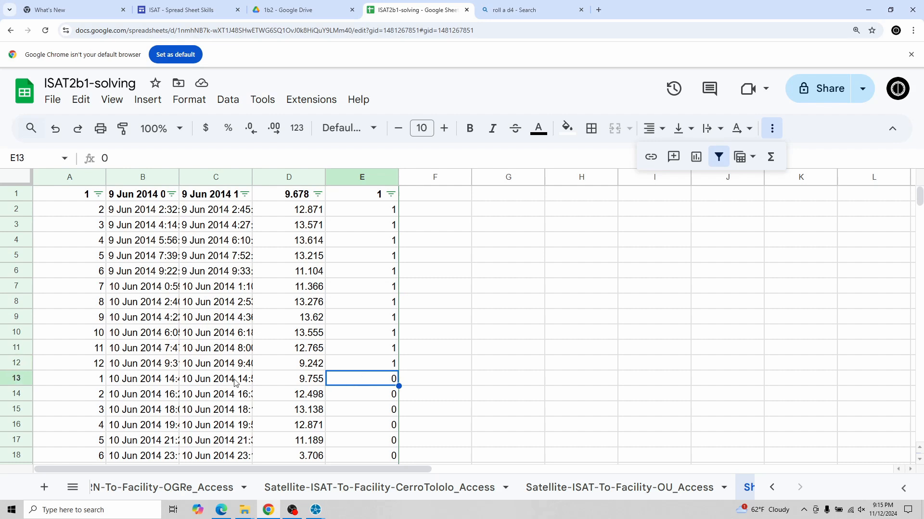
{"action": "left_click", "coordinate": [162, 364]}
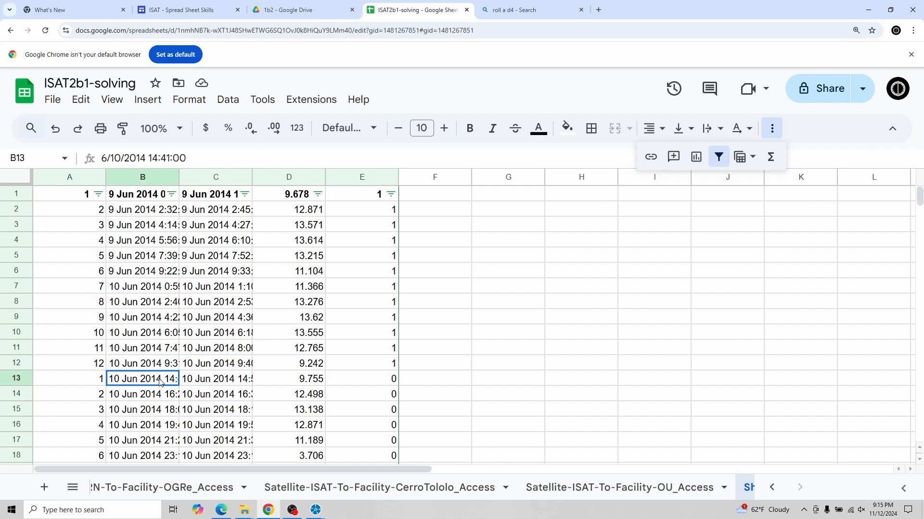
{"action": "left_click", "coordinate": [160, 382]}
Review the chronological order and the flag pattern through about row 112 of the combined accesses, then return to the first rows
{"action": "scroll", "coordinate": [355, 364], "scroll_direction": "down", "scroll_amount": 6}
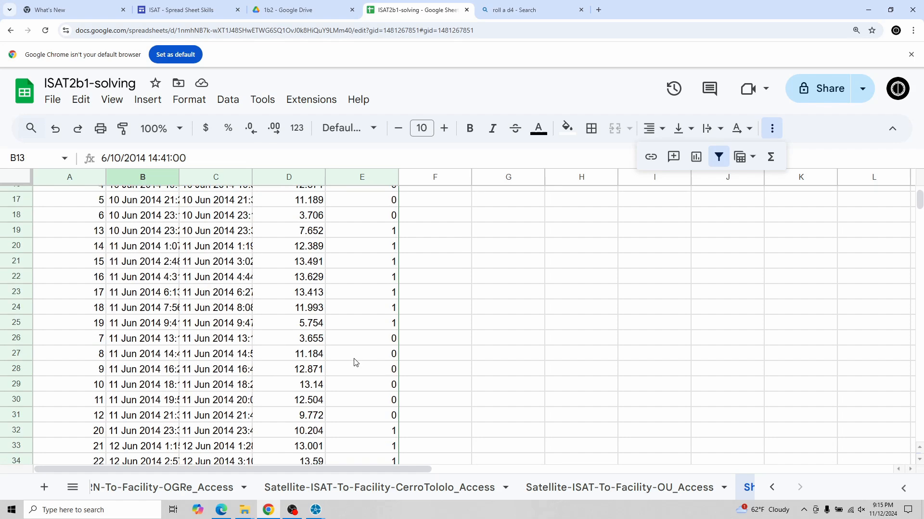
{"action": "scroll", "coordinate": [354, 364], "scroll_direction": "up", "scroll_amount": 6}
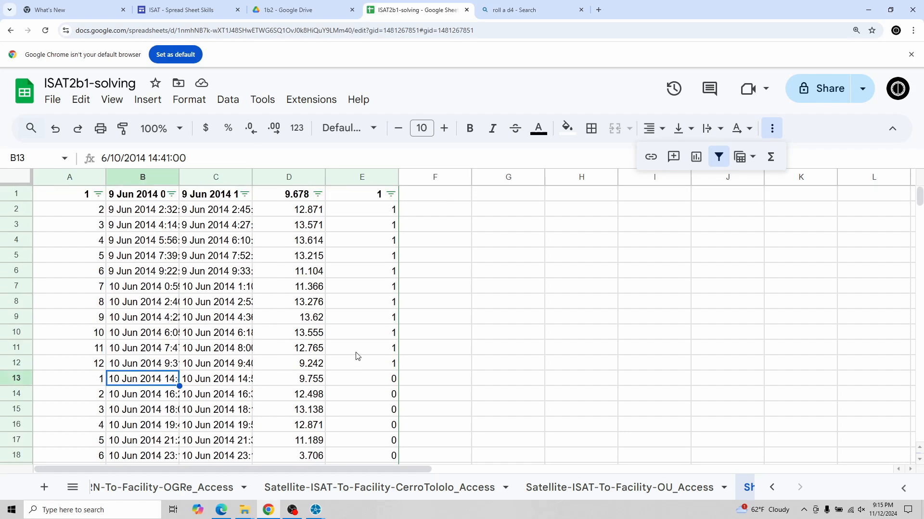
{"action": "scroll", "coordinate": [363, 339], "scroll_direction": "down", "scroll_amount": 2}
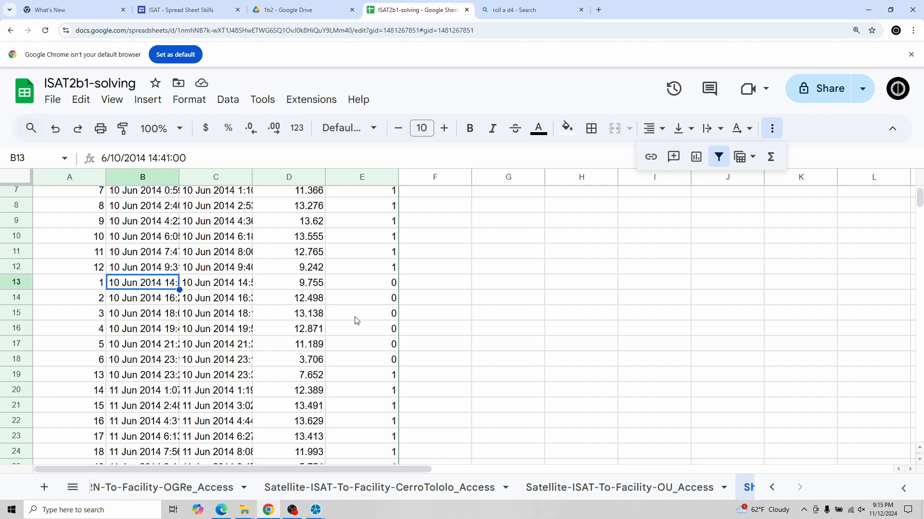
{"action": "scroll", "coordinate": [356, 320], "scroll_direction": "down", "scroll_amount": 11}
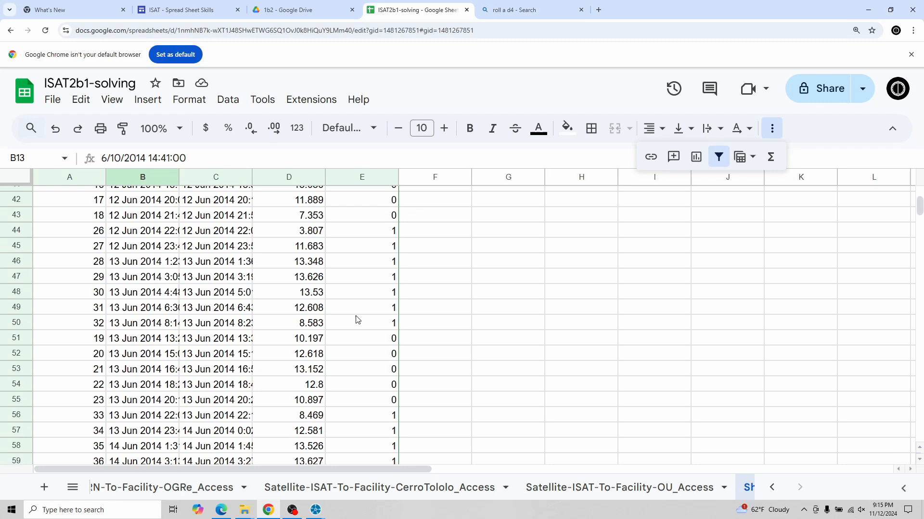
{"action": "scroll", "coordinate": [356, 320], "scroll_direction": "down", "scroll_amount": 15}
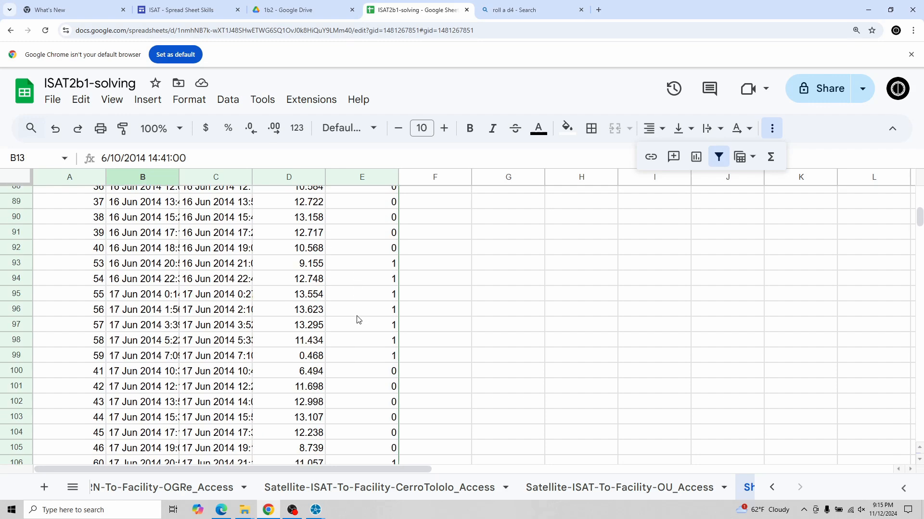
{"action": "scroll", "coordinate": [357, 320], "scroll_direction": "down", "scroll_amount": 2}
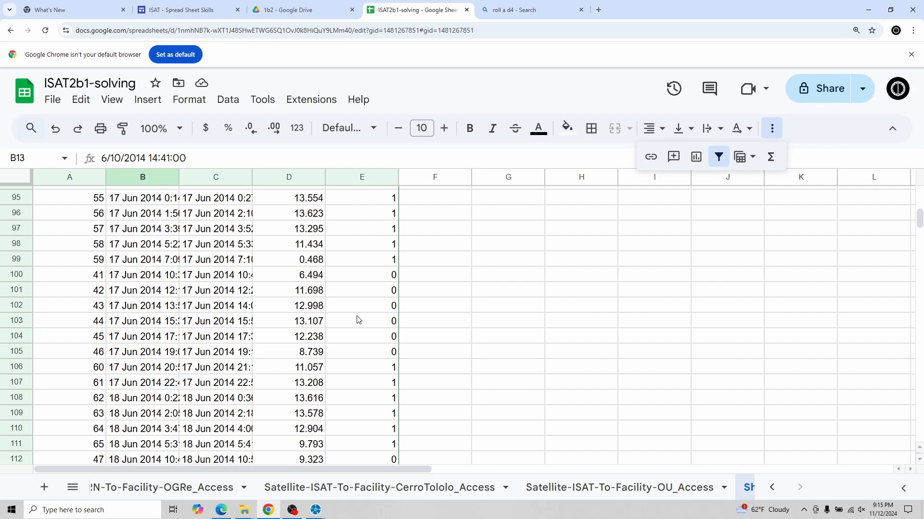
{"action": "scroll", "coordinate": [357, 320], "scroll_direction": "up", "scroll_amount": 20}
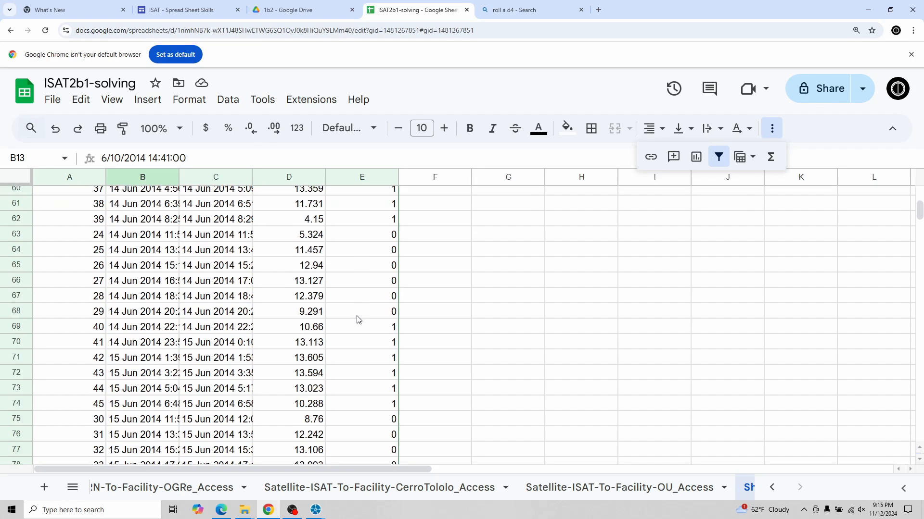
{"action": "scroll", "coordinate": [356, 320], "scroll_direction": "up", "scroll_amount": 7}
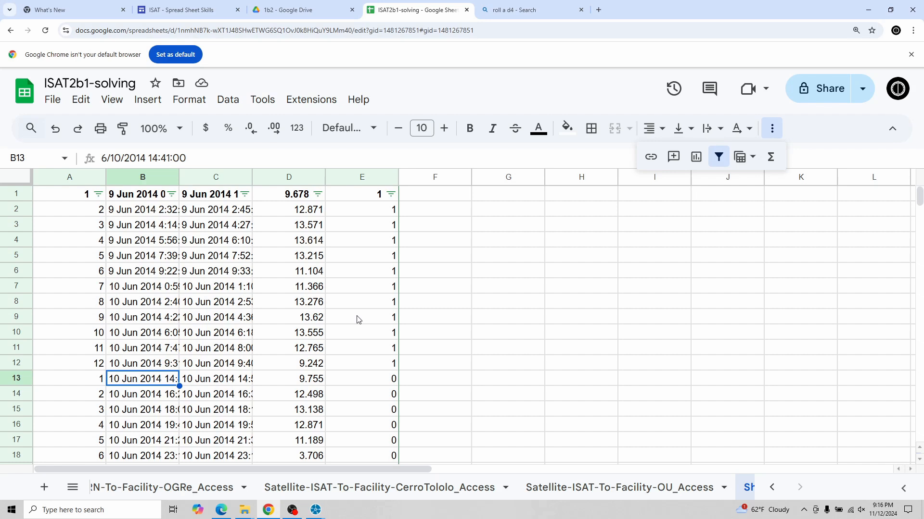
{"action": "left_click", "coordinate": [492, 509]}
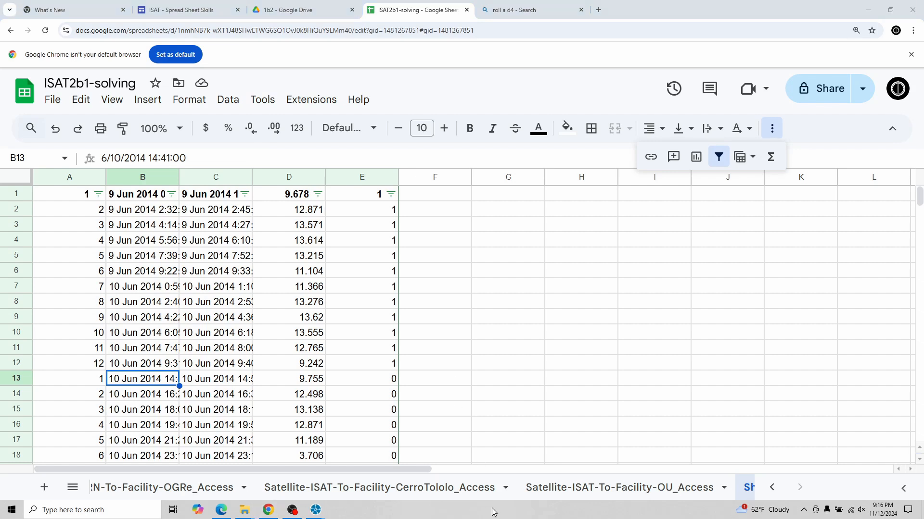